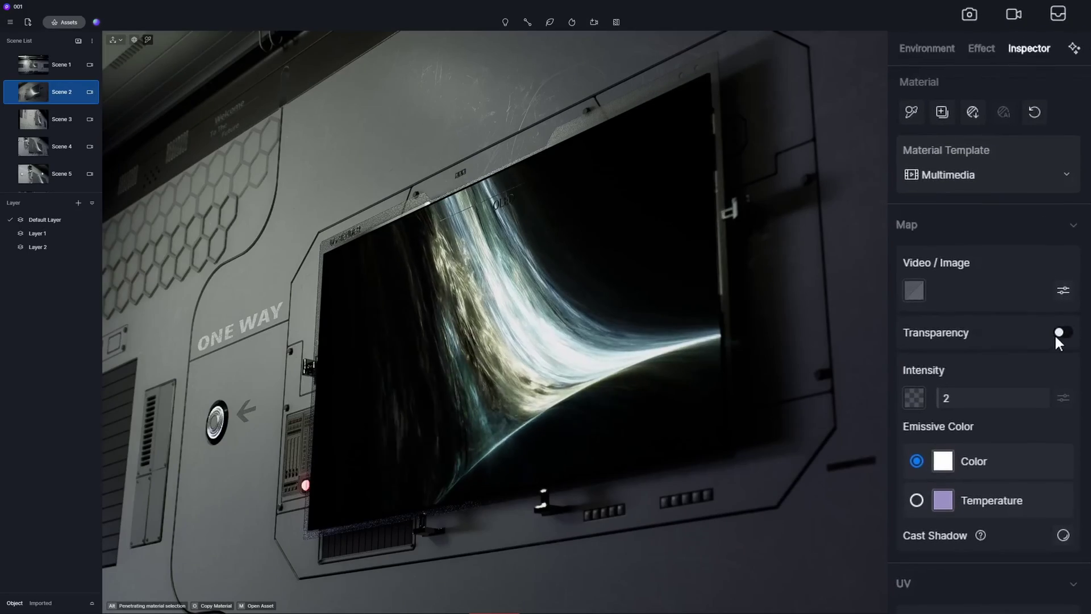
# Enable Transparency on the wall screen's video material, try Global Matte, then set Luma Matte to 1
pyautogui.click(1061, 333)
pyautogui.moveTo(908, 367); pyautogui.dragTo(1011, 372)
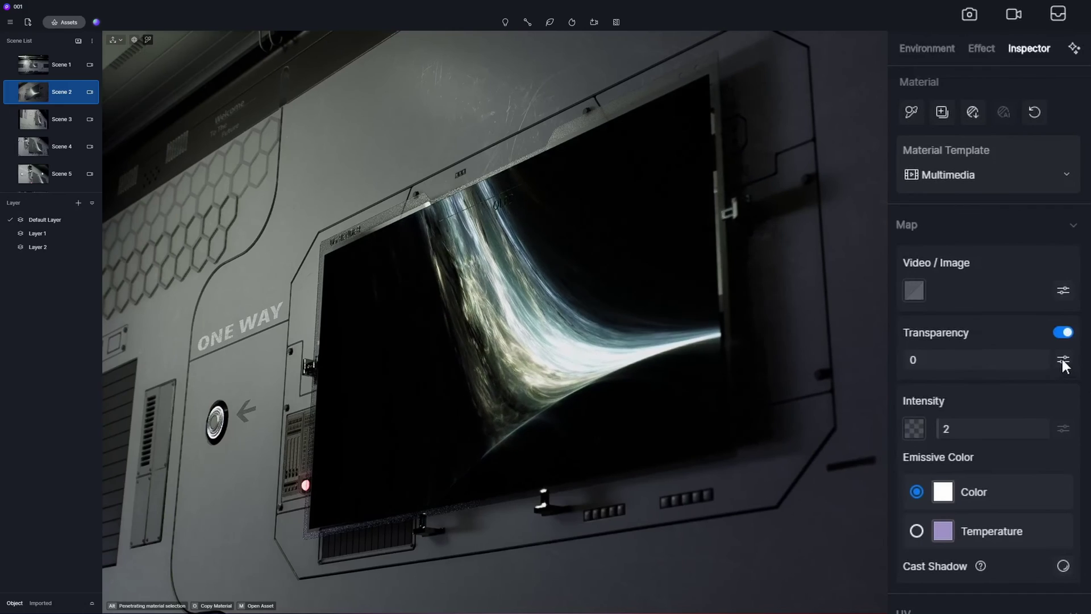
pyautogui.click(1062, 359)
pyautogui.click(1029, 399)
pyautogui.moveTo(909, 367)
pyautogui.mouseDown()
pyautogui.moveTo(1045, 366)
pyautogui.moveTo(903, 363)
pyautogui.mouseUp()
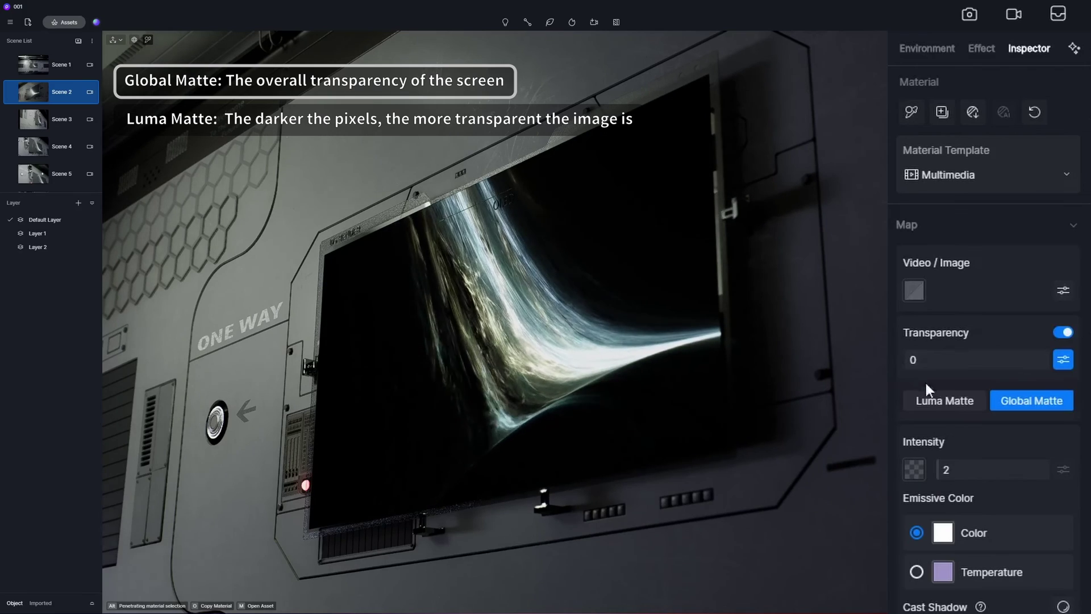
pyautogui.click(938, 405)
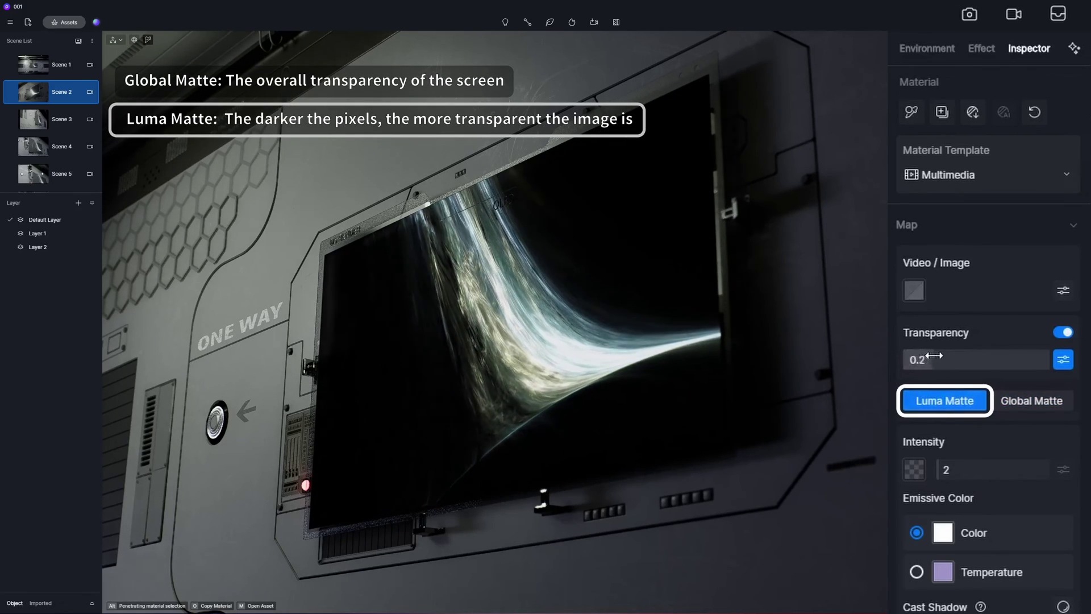
pyautogui.moveTo(967, 354); pyautogui.dragTo(916, 357)
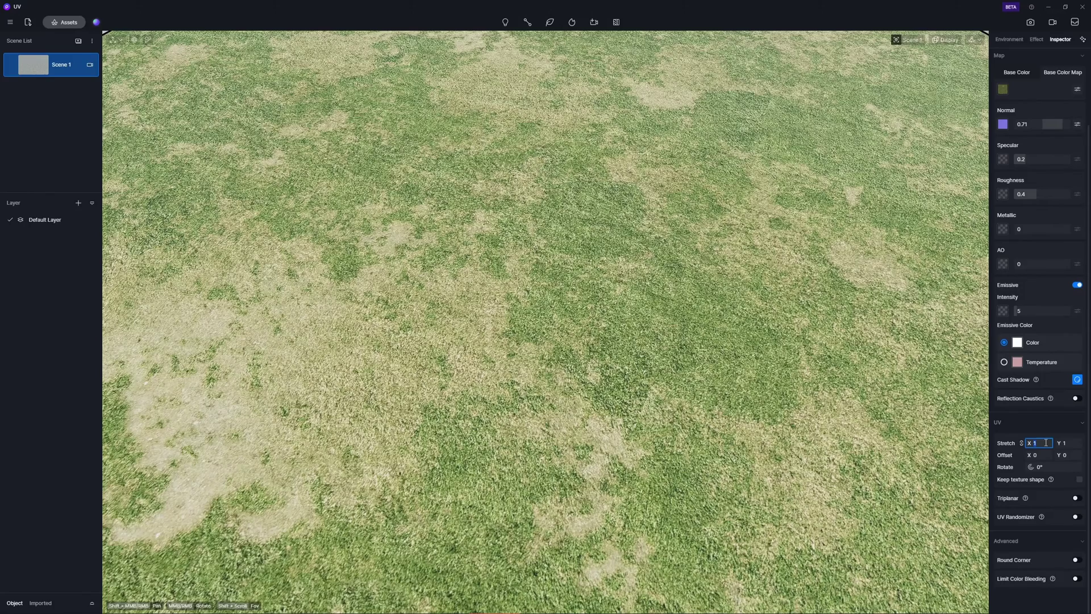
# Apply a UV Stretch of 15 to the grass texture so Y matches X
pyautogui.press('Return')
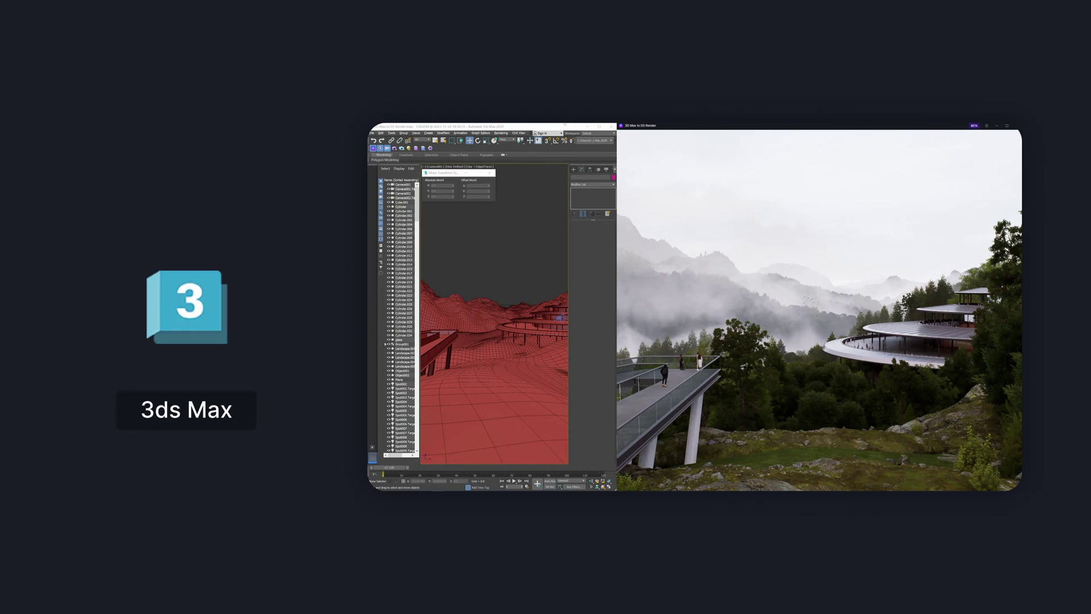
# Move Group001 in 3ds Max with the D5 view full-window, then export the lights to D5
pyautogui.press('F9')
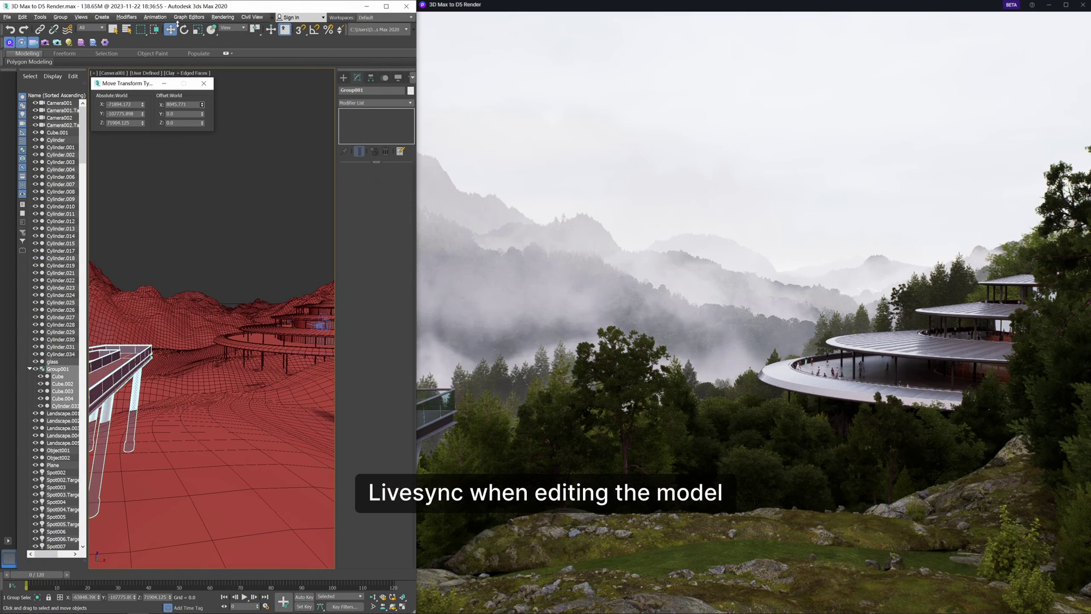
pyautogui.click(219, 191)
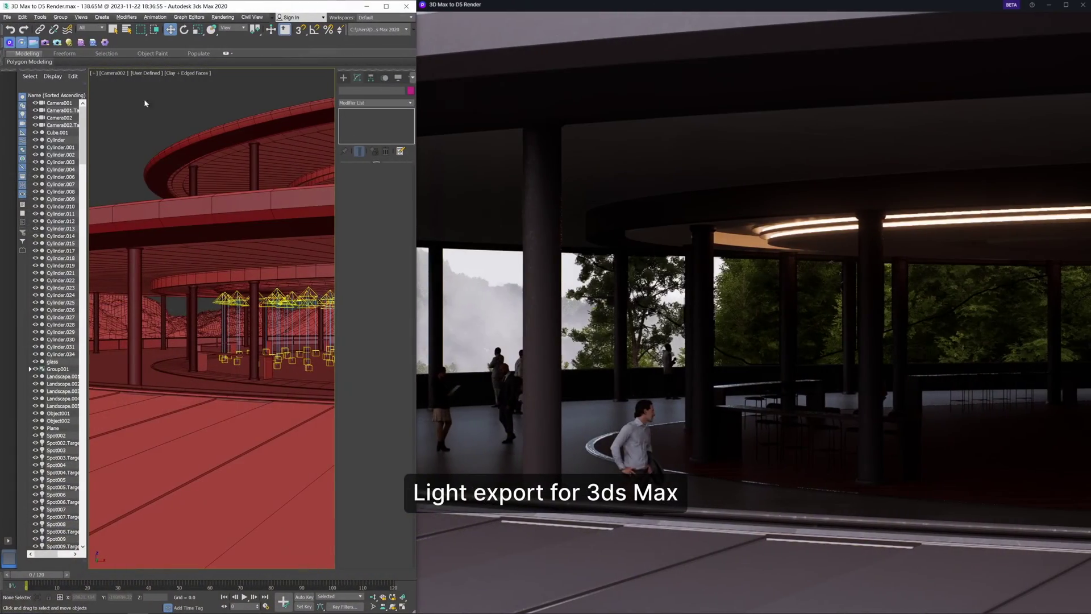
pyautogui.click(68, 43)
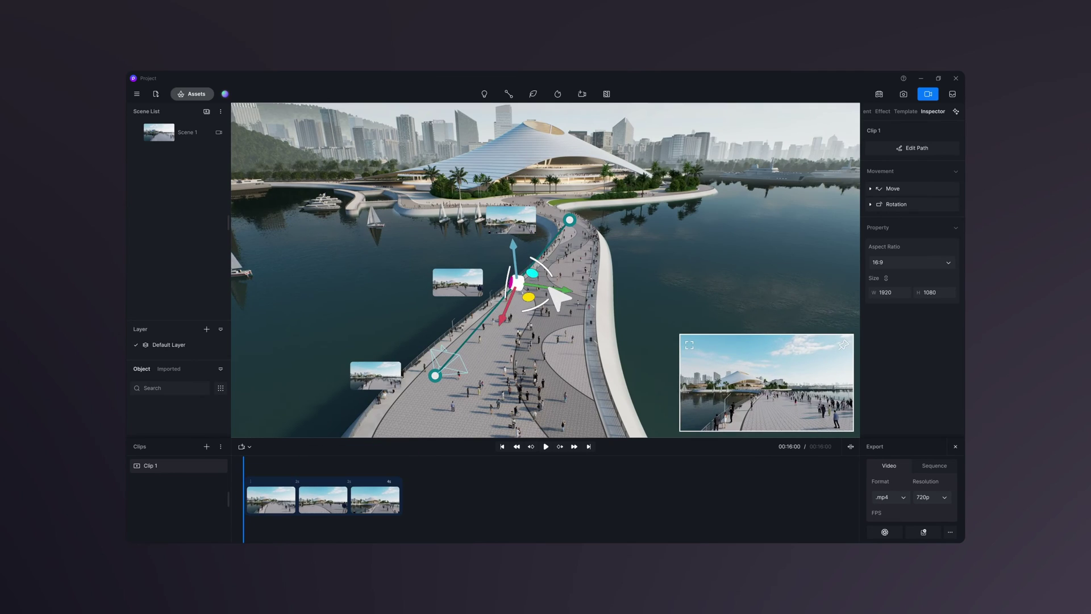
# Switch to Video mode and start editing Shot 1's camera path
pyautogui.moveTo(550, 295); pyautogui.dragTo(600, 295)
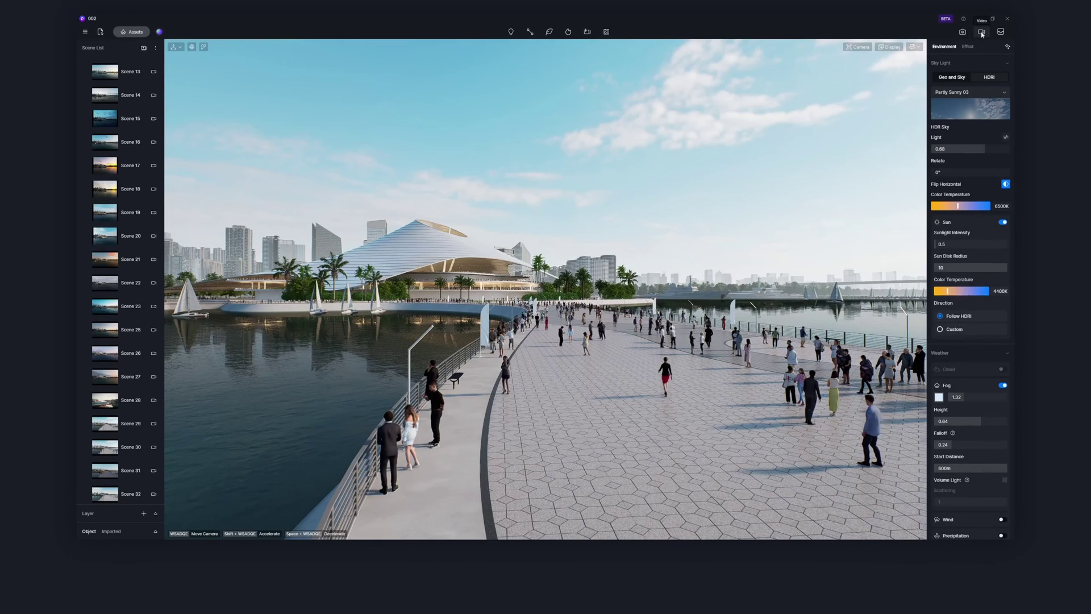
pyautogui.click(982, 32)
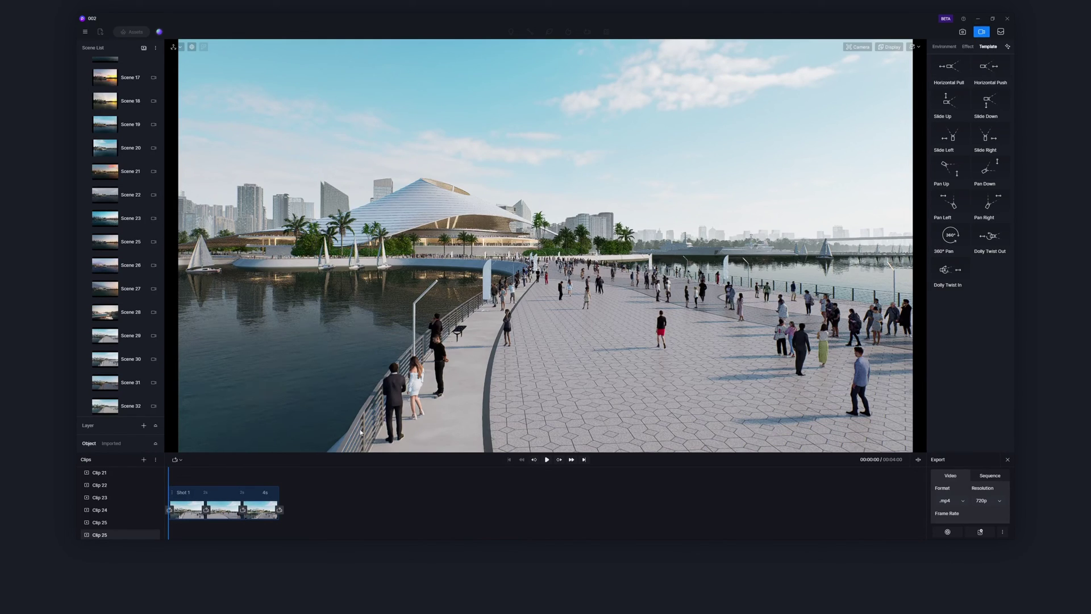
pyautogui.click(221, 494)
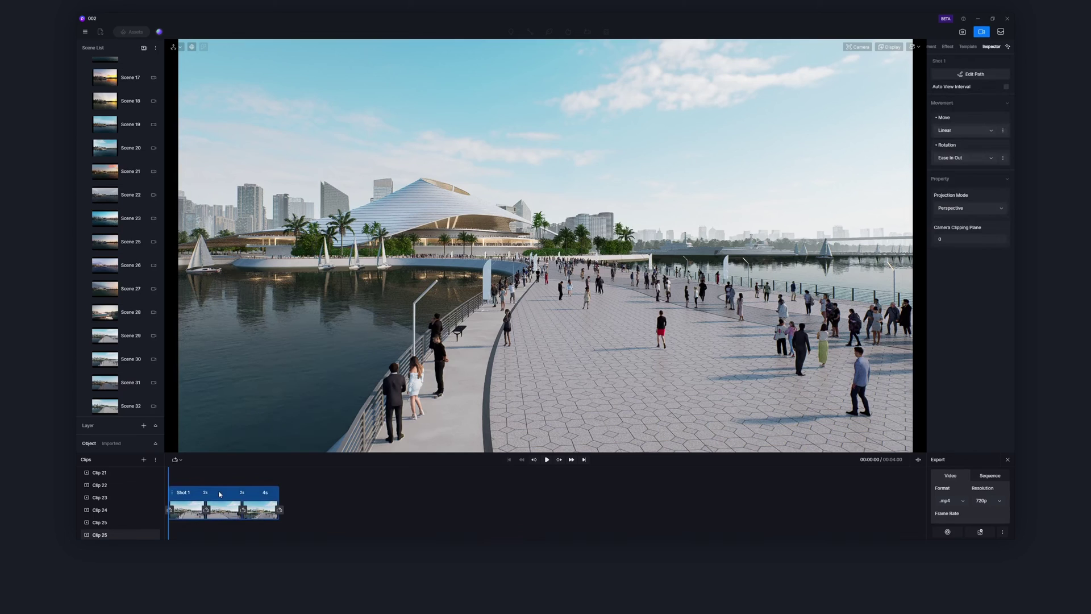
pyautogui.click(974, 73)
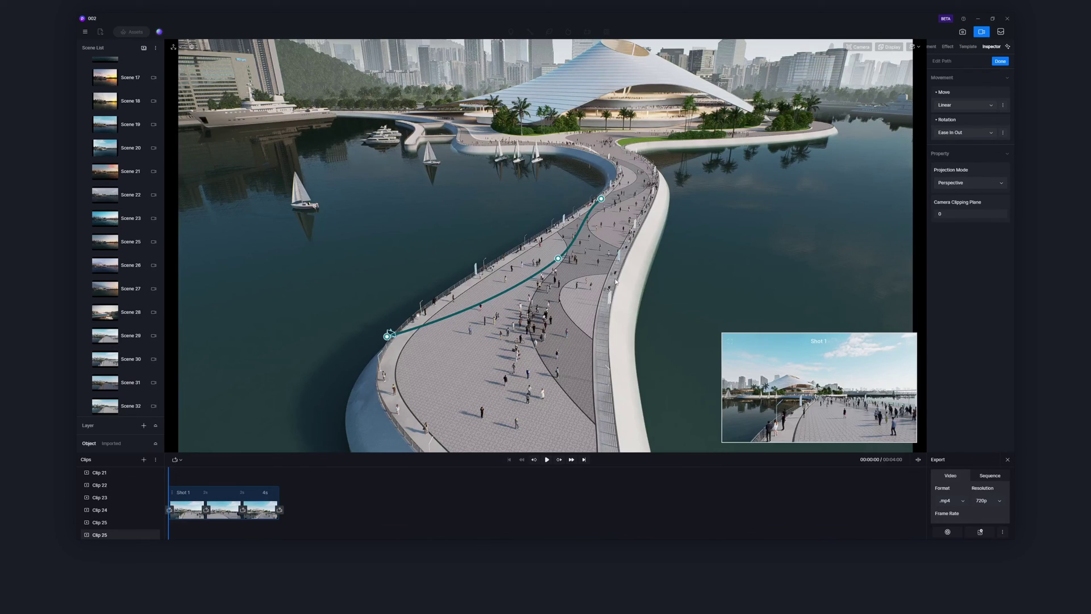
# Shift the middle path node, bend its tangent handles into a smooth curve, and play the move back
pyautogui.click(558, 258)
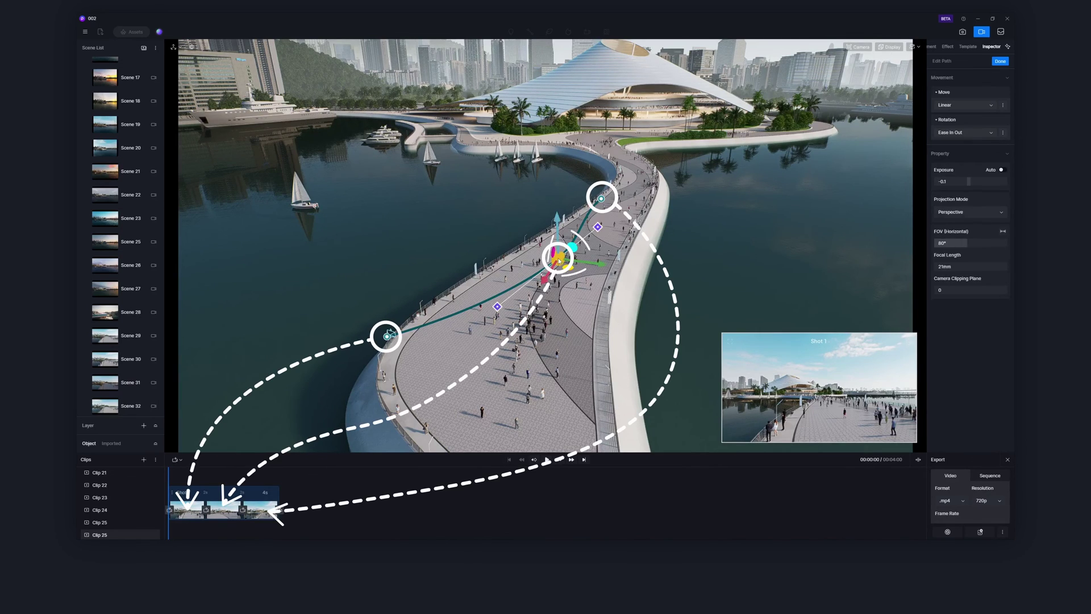
pyautogui.moveTo(596, 263); pyautogui.dragTo(616, 267)
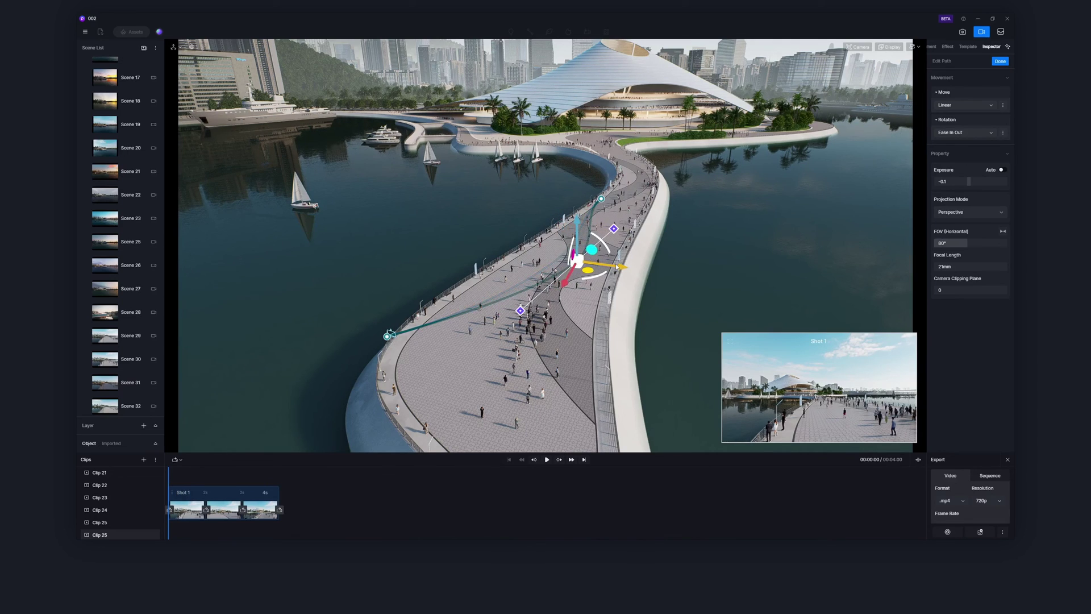
pyautogui.click(520, 311)
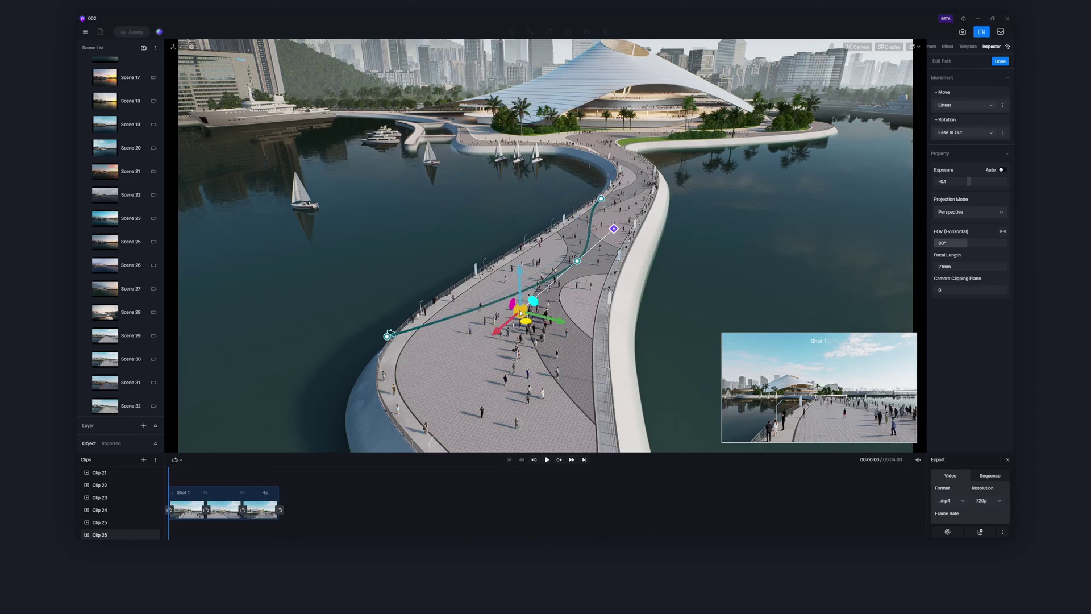
pyautogui.moveTo(528, 324); pyautogui.dragTo(507, 316)
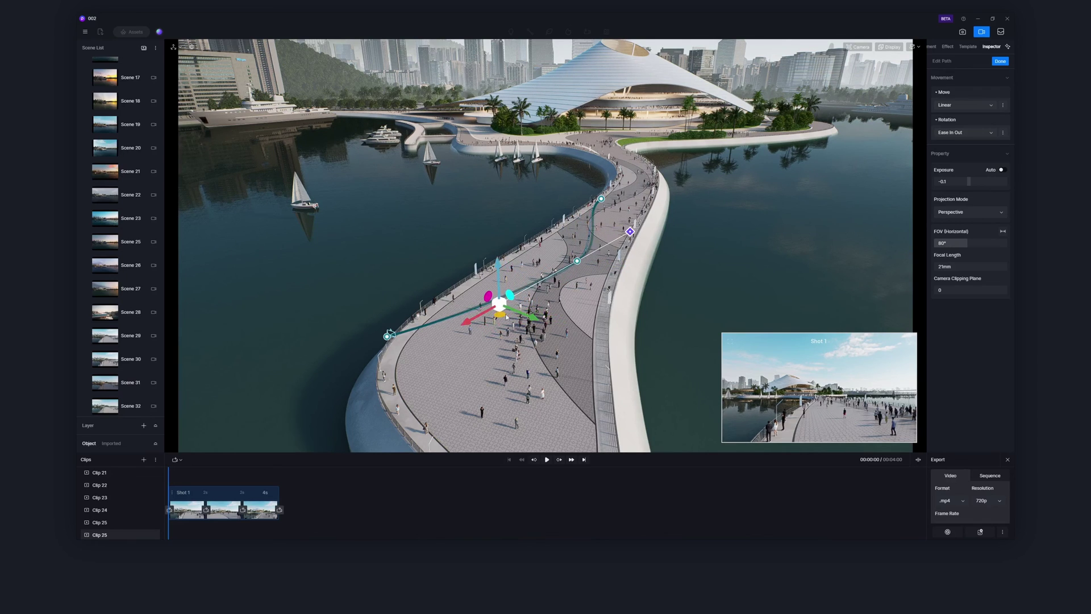
pyautogui.click(602, 200)
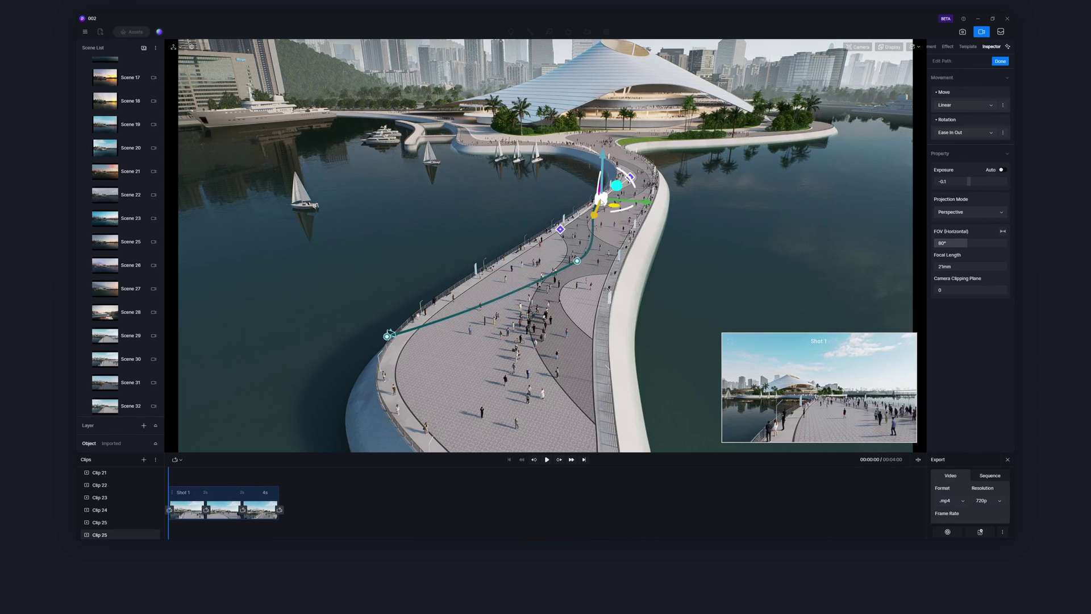
pyautogui.moveTo(631, 200); pyautogui.dragTo(650, 242)
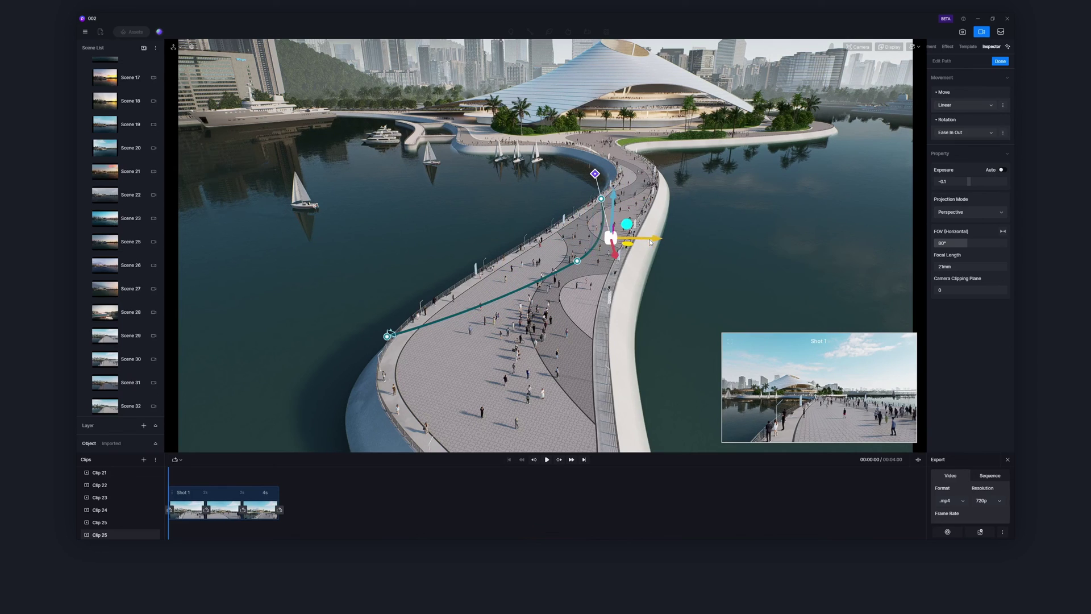
pyautogui.click(187, 510)
pyautogui.click(547, 460)
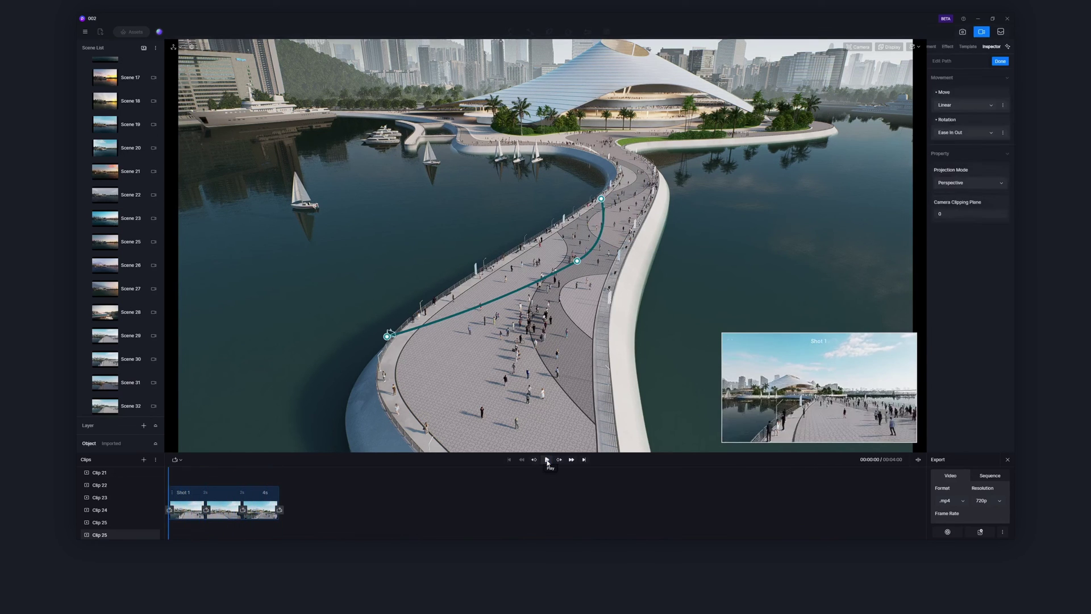
pyautogui.click(547, 460)
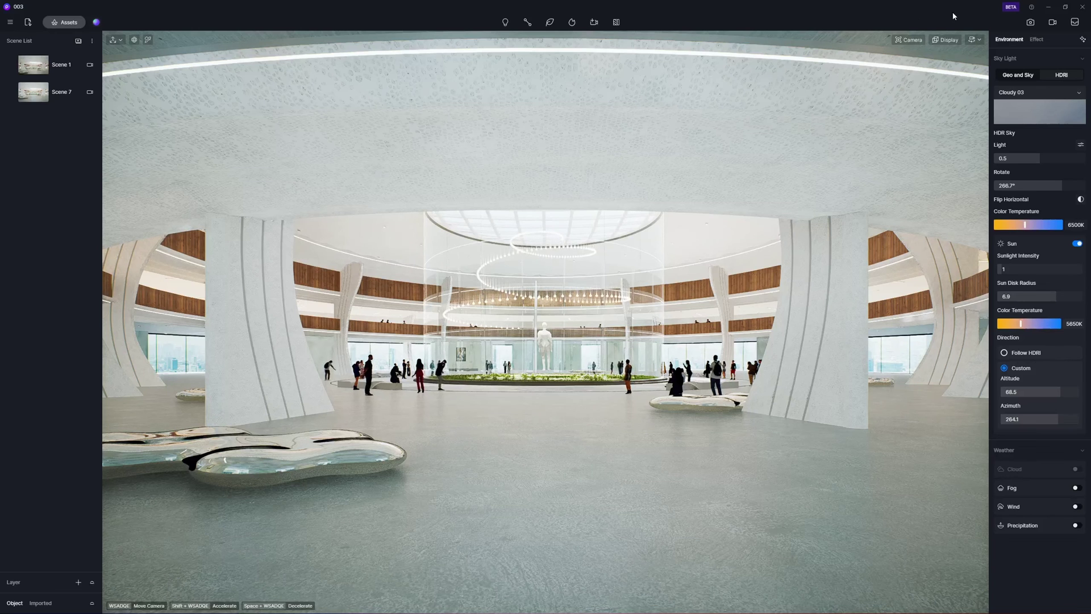
# Add a Push shot of the atrium, then a 360 Pan orbit with a lowered centre and 166.7° arc
pyautogui.click(1052, 21)
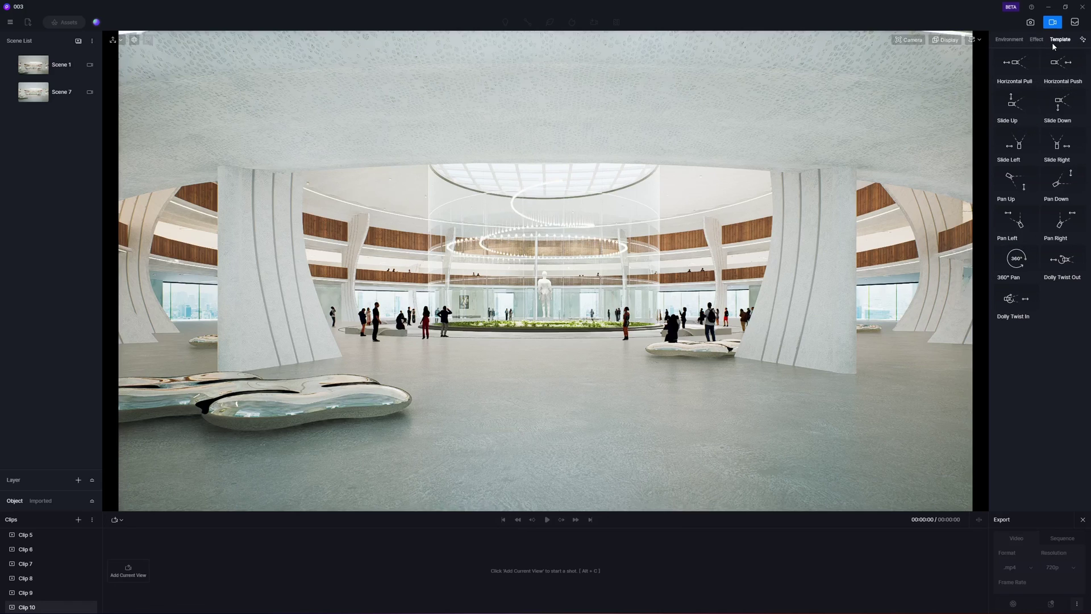
pyautogui.click(1060, 71)
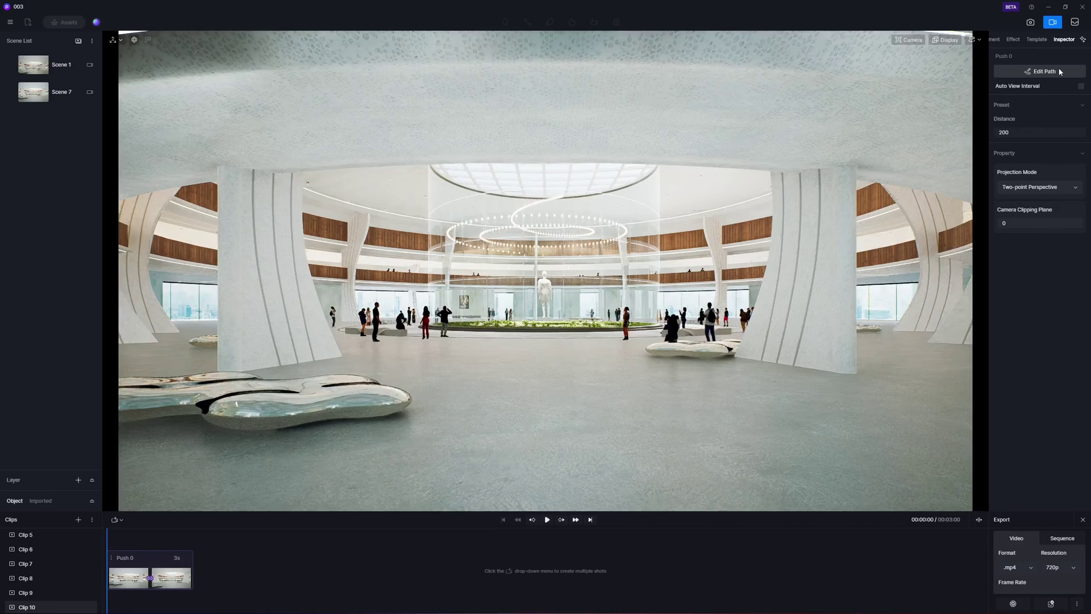
pyautogui.click(546, 520)
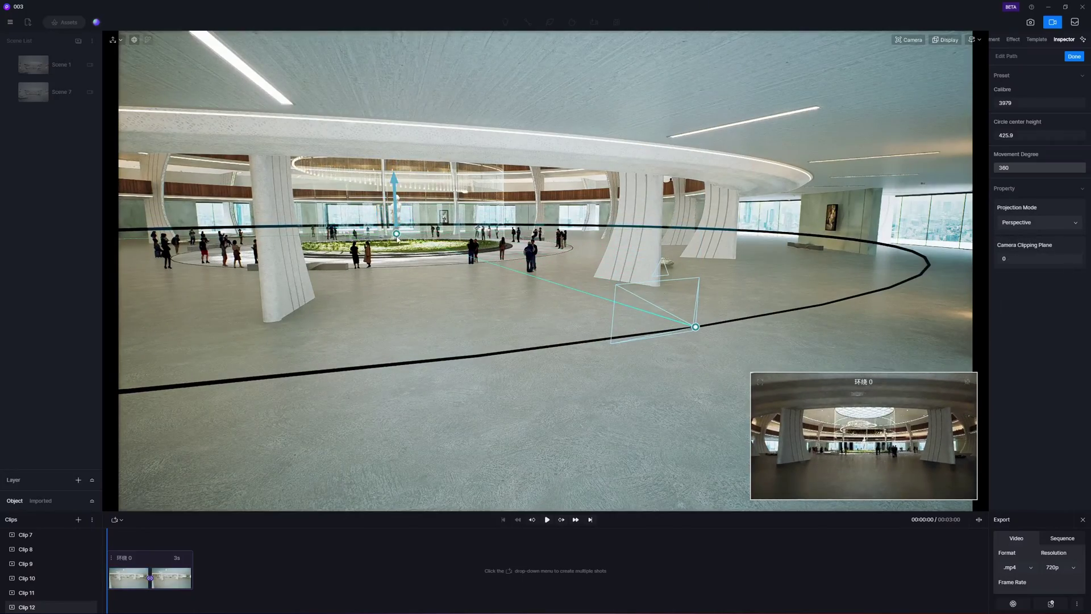
pyautogui.moveTo(398, 239); pyautogui.dragTo(426, 158)
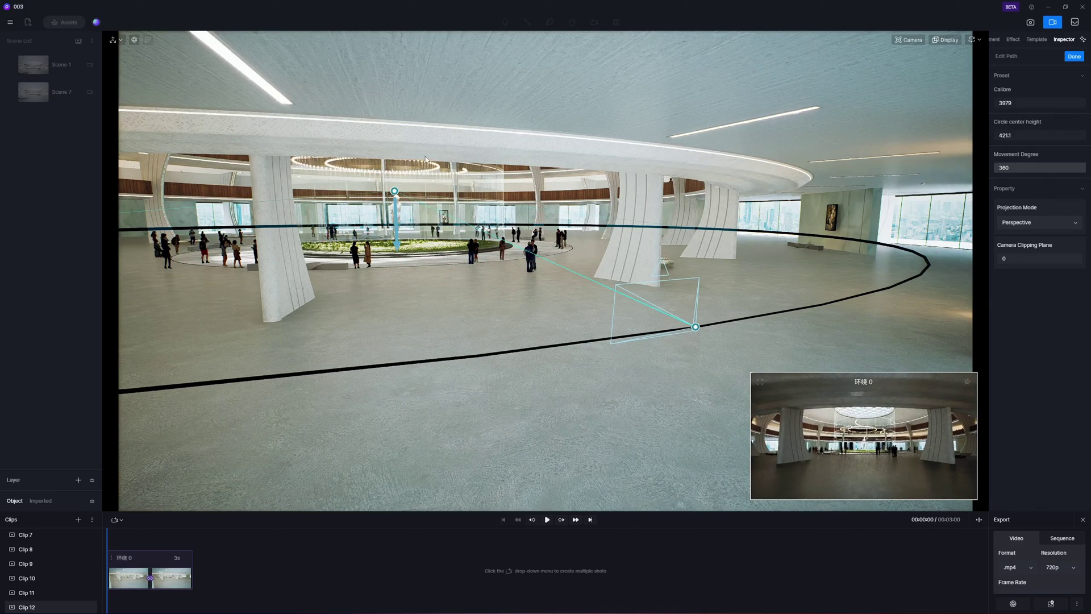
pyautogui.moveTo(1074, 168); pyautogui.dragTo(1061, 169)
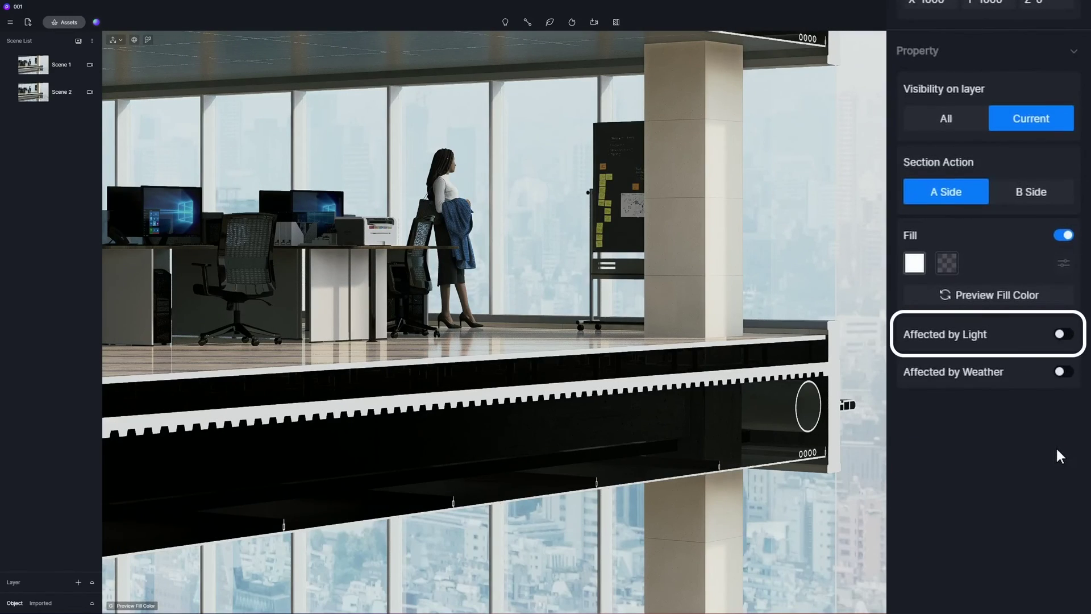
# Turn on Affected by Light for the office section, flip A/B sides, and preview the fill colour
pyautogui.click(1063, 334)
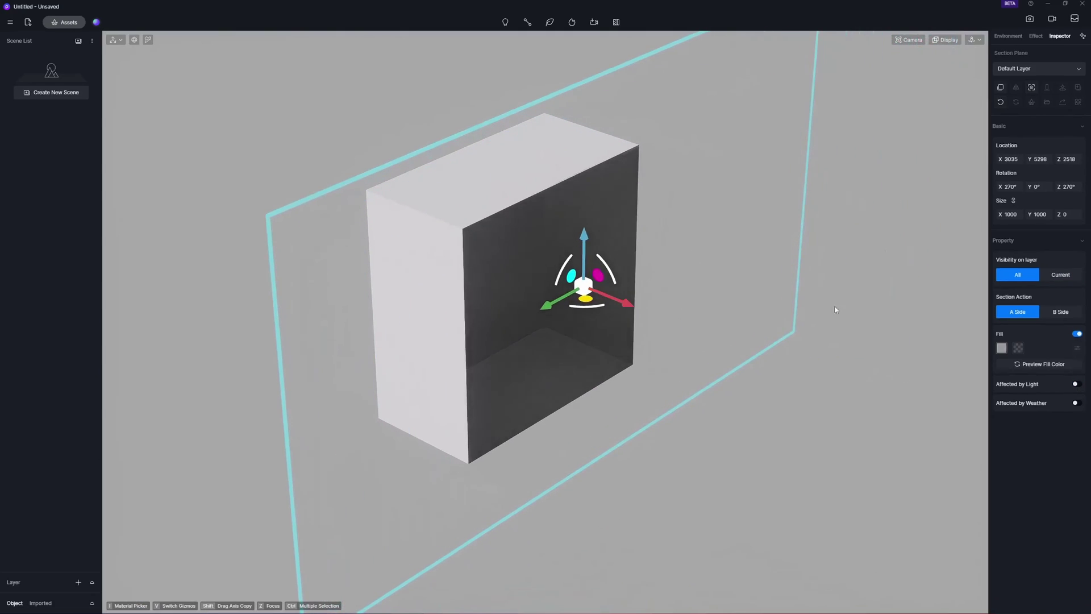
pyautogui.click(1061, 311)
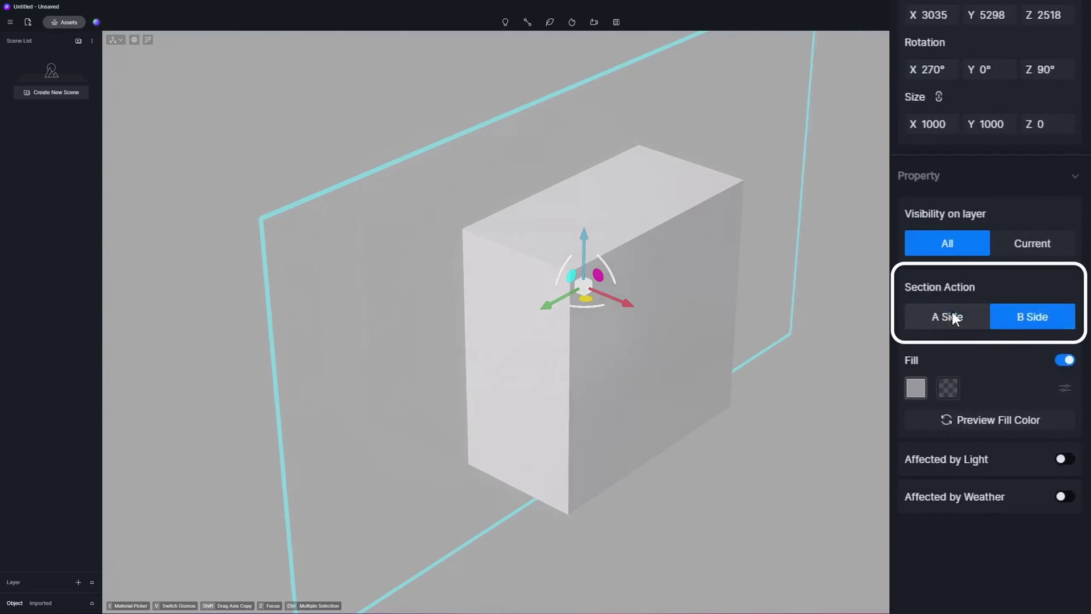
pyautogui.click(947, 317)
pyautogui.click(969, 421)
# Set the bathroom section box's Section Action to Outside to reveal the room interior
pyautogui.press('Escape')
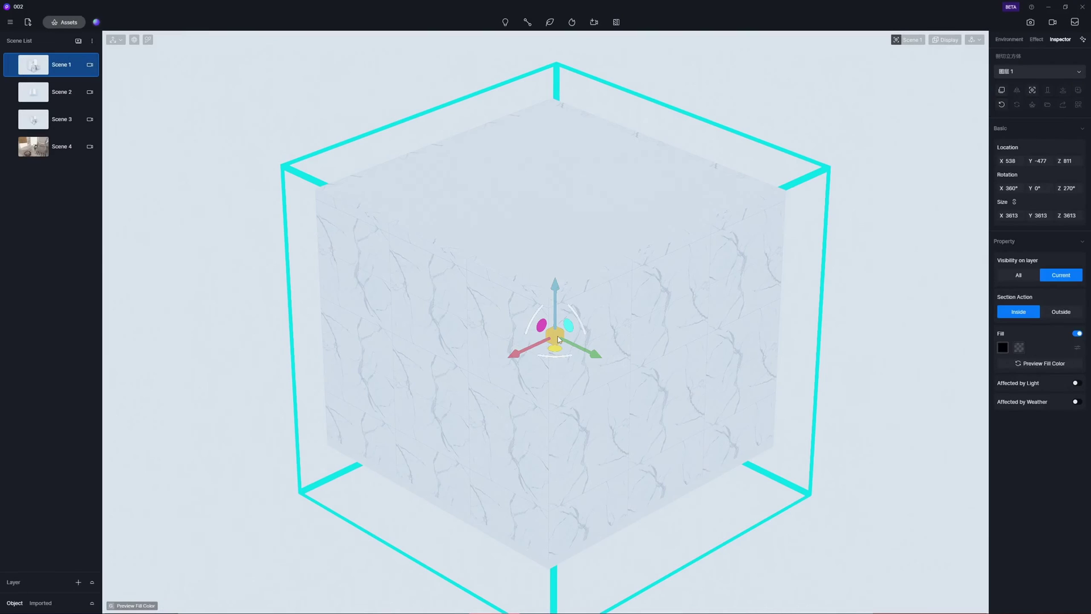
pyautogui.click(1061, 312)
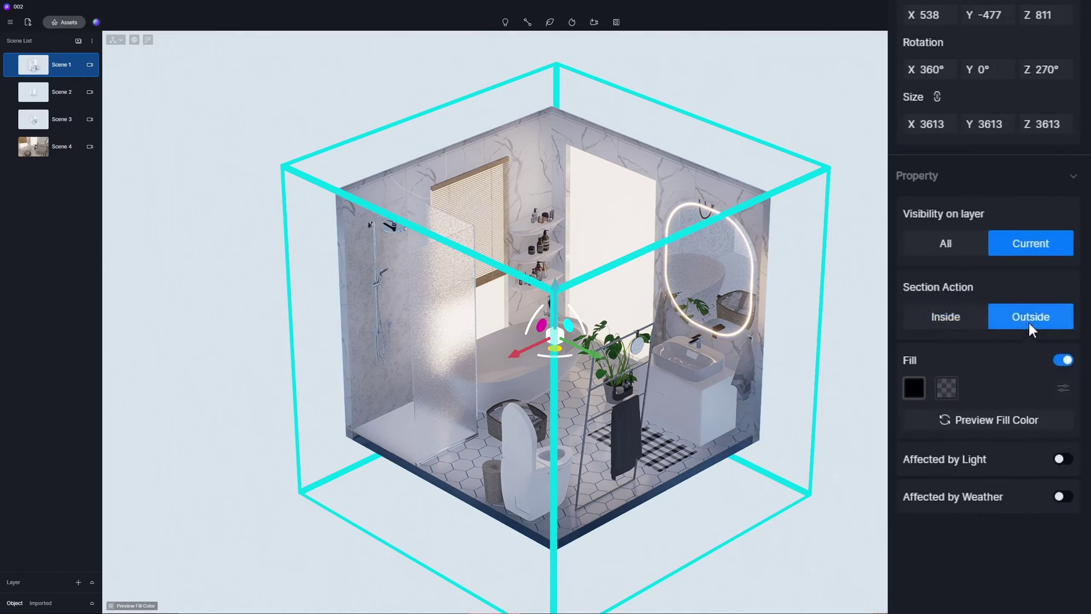
pyautogui.press('Escape')
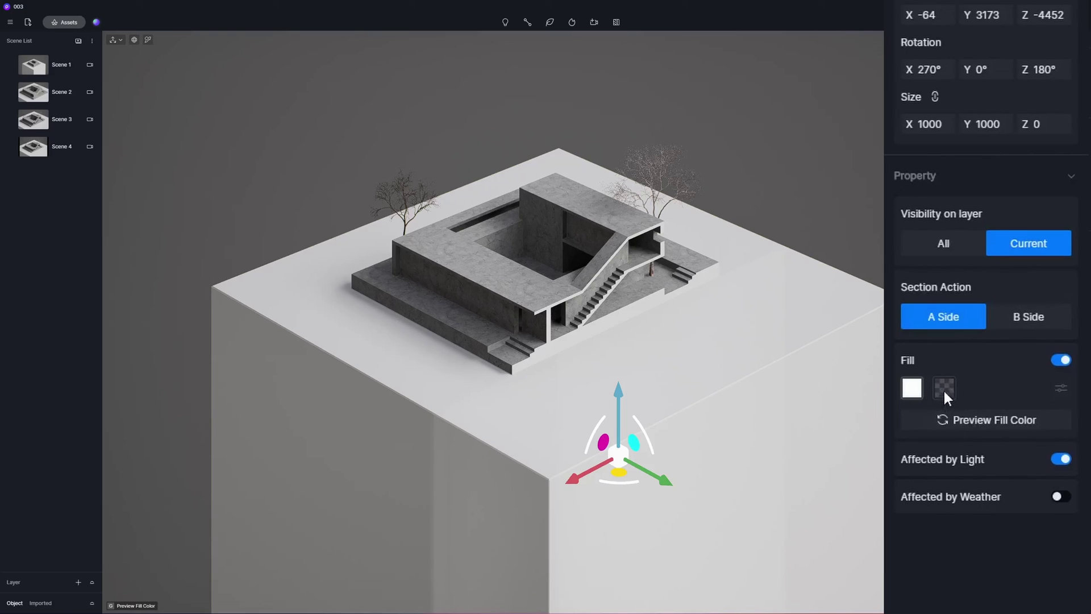
# Paste a texture into the section fill slot and jump to the Scene 2 camera view
pyautogui.rightClick(944, 391)
pyautogui.click(971, 532)
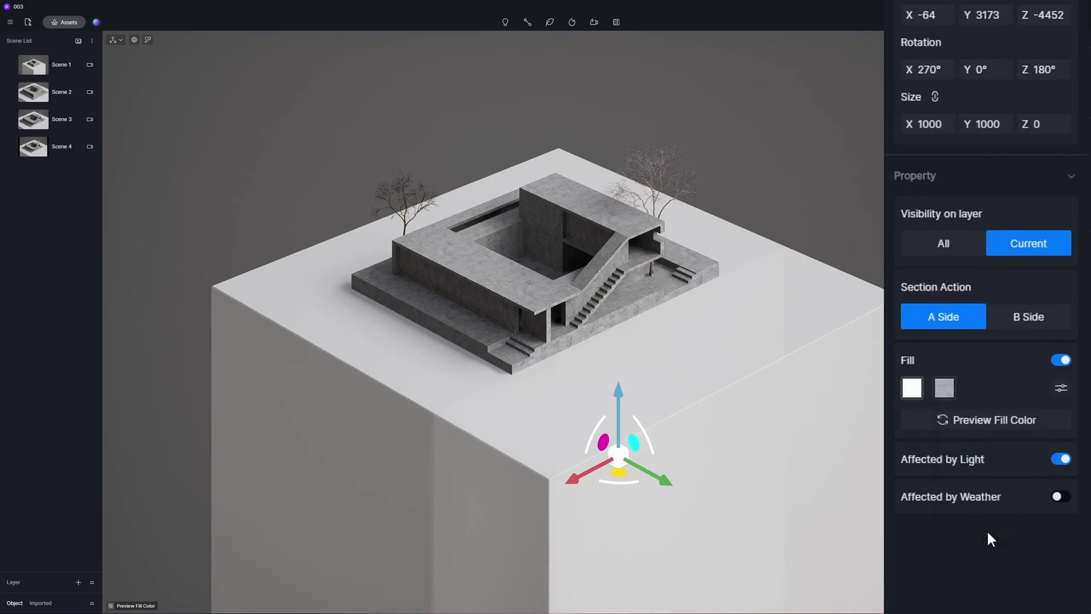
pyautogui.click(37, 95)
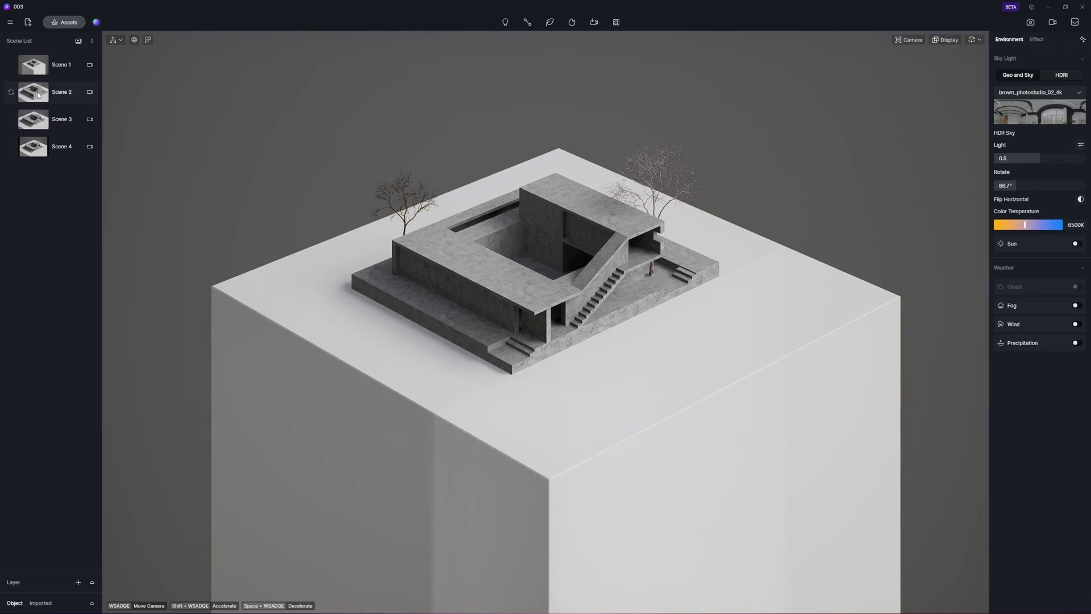
pyautogui.click(37, 94)
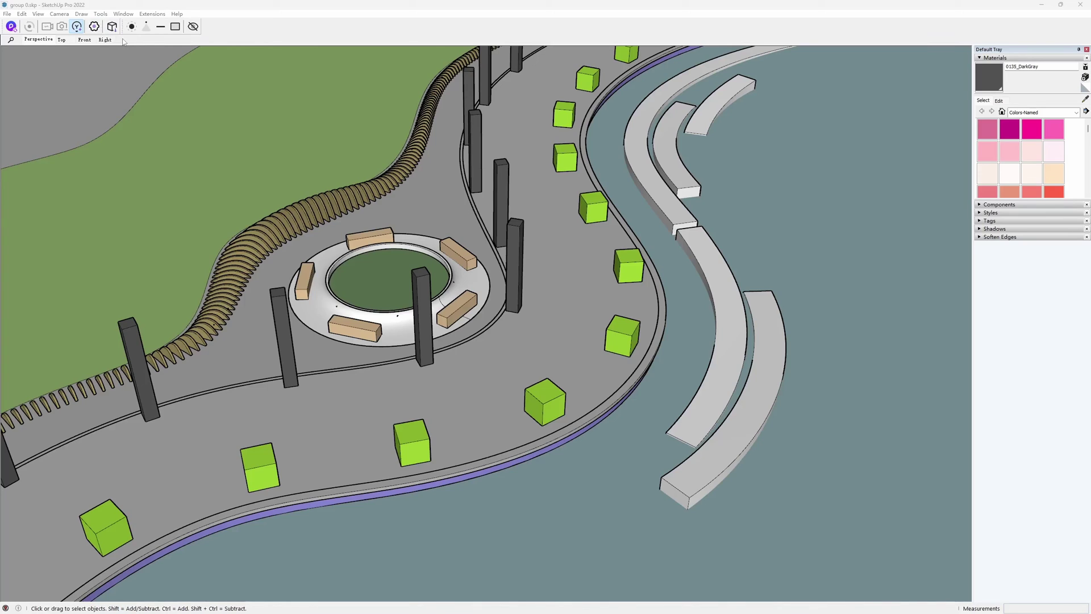
# Export the selected green cube group to D5 via LiveSync, keeping group structure in 2 layers
pyautogui.click(593, 208)
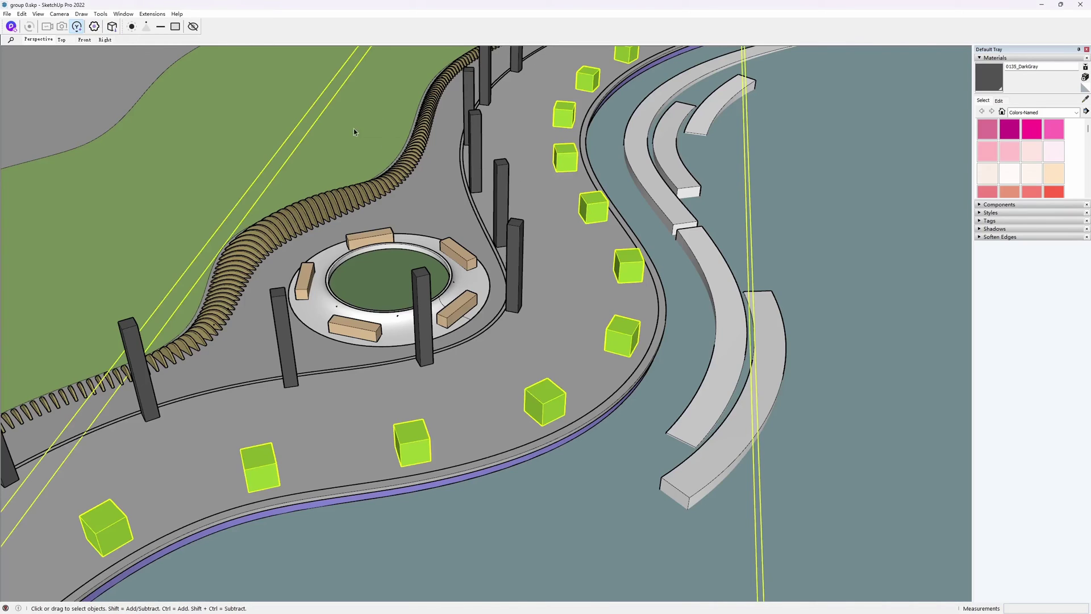
pyautogui.click(112, 26)
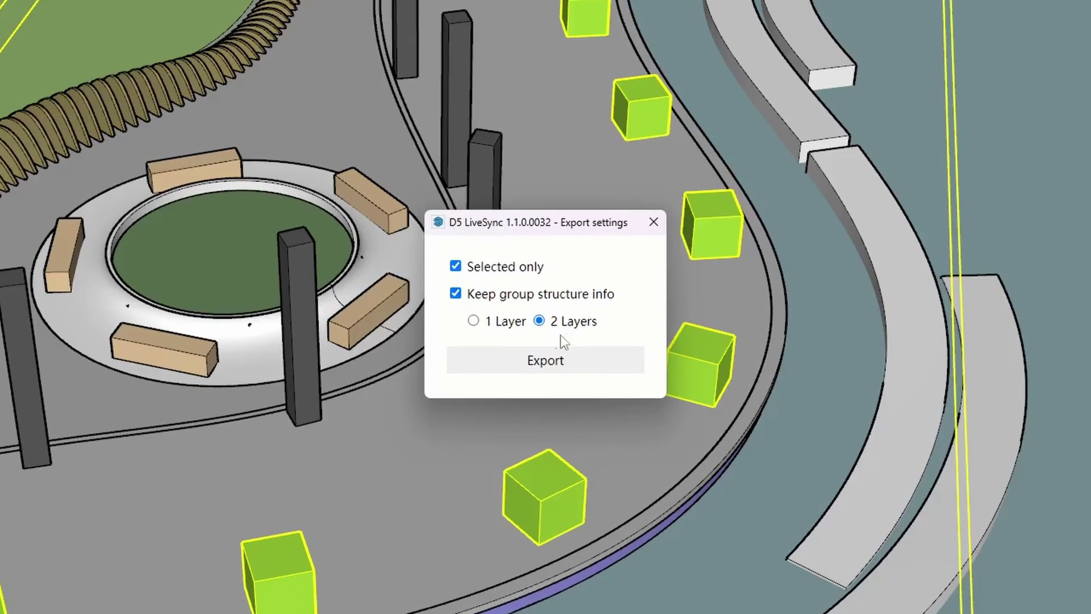
pyautogui.click(540, 361)
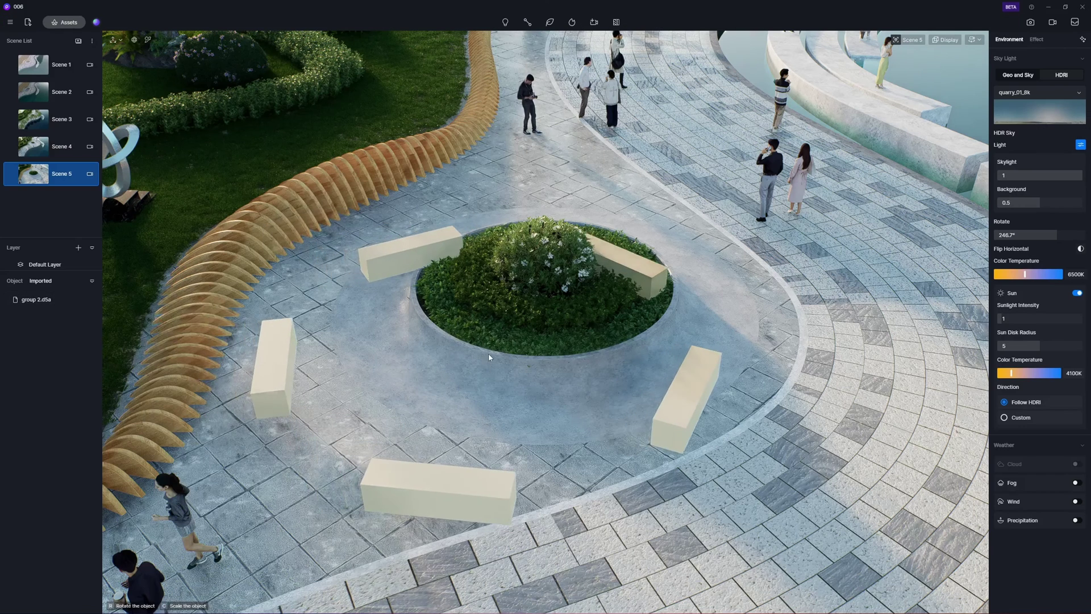
# Select the imported benches and expand group 2 and its child group in the object list
pyautogui.click(489, 357)
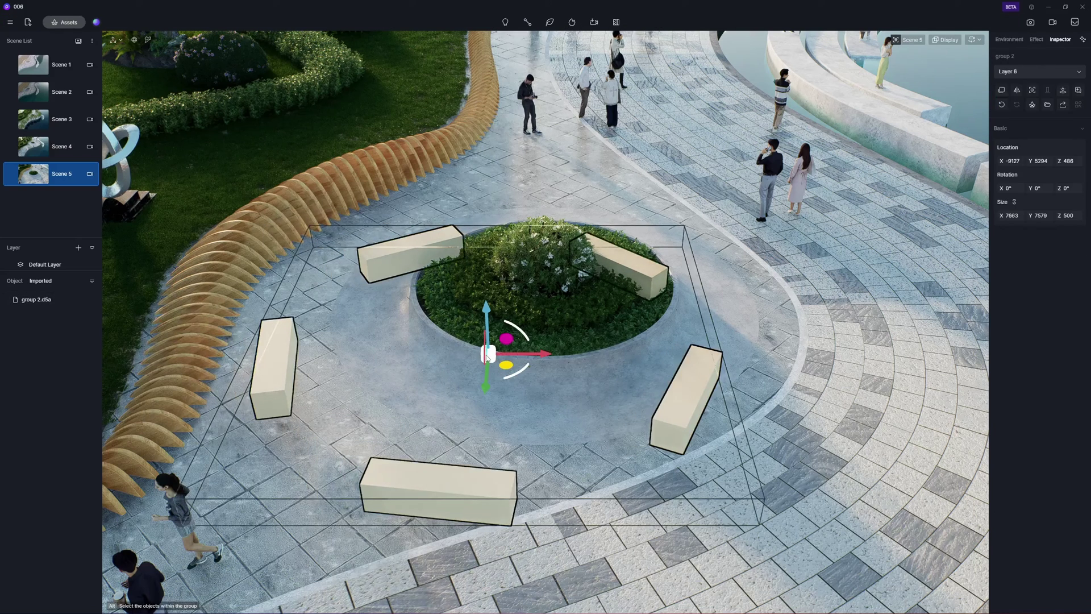
pyautogui.click(37, 300)
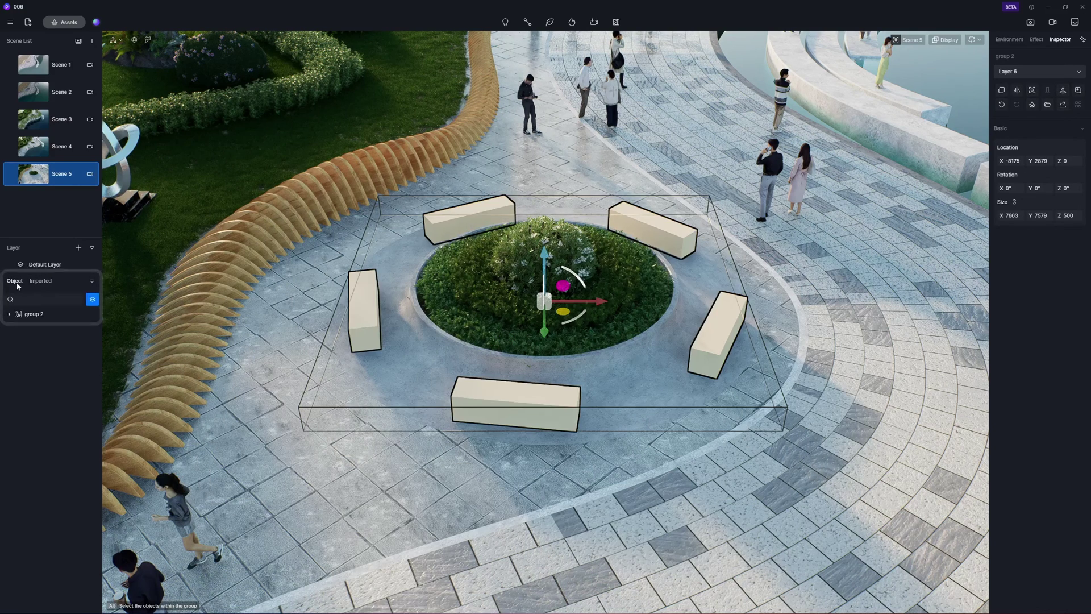
pyautogui.click(9, 314)
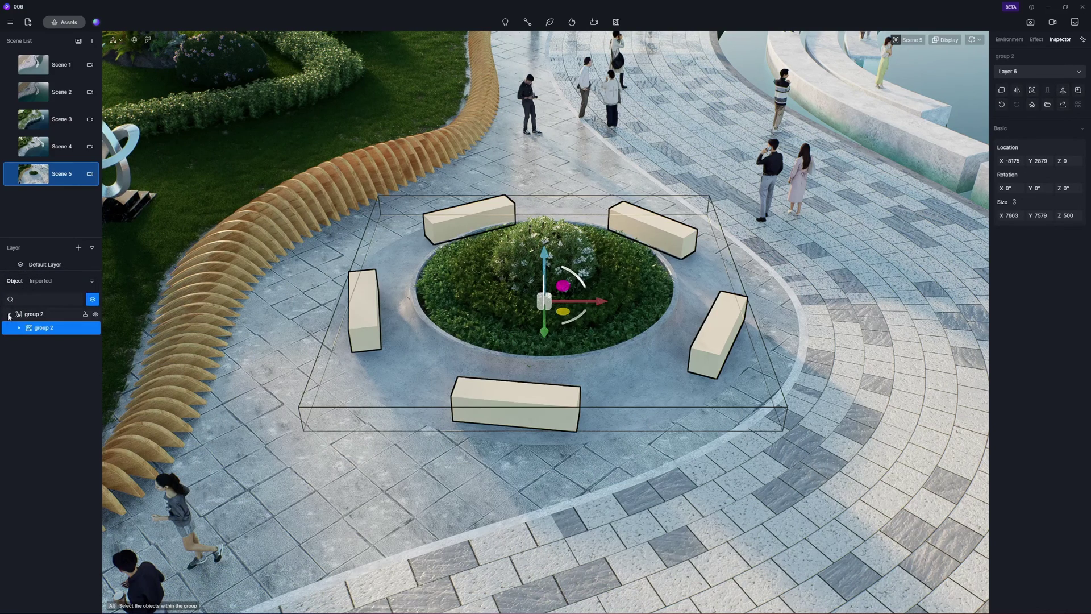
pyautogui.click(19, 327)
# Swap the five boxes for Outdoor Wooden Bench 05, rotate them 180°, and go to Scene 4
pyautogui.keyDown('shift'); pyautogui.click(65, 396); pyautogui.keyUp('shift')
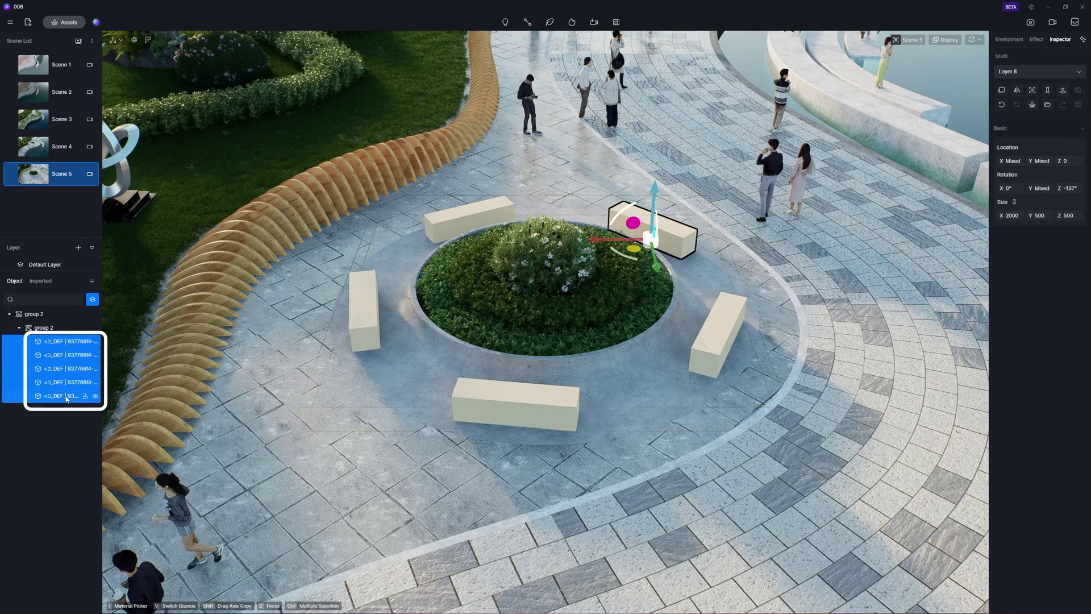
pyautogui.click(1032, 105)
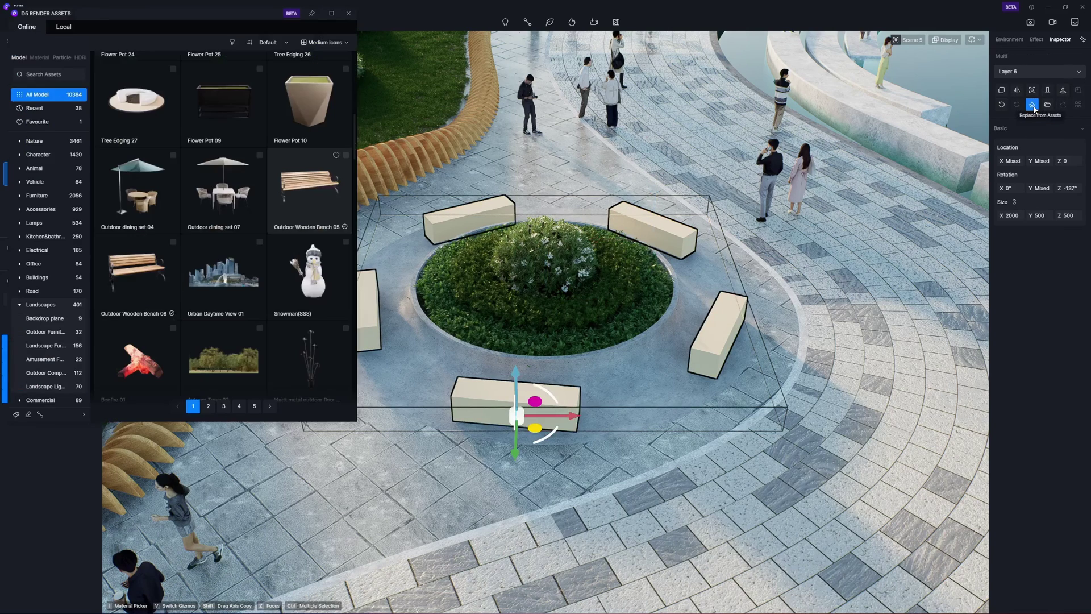
pyautogui.click(345, 156)
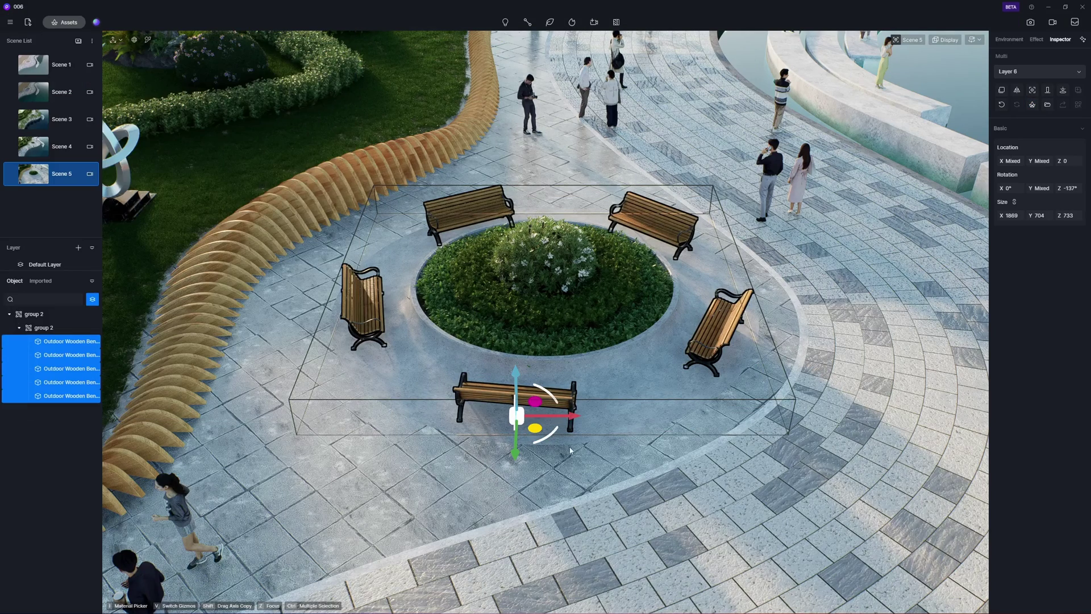
pyautogui.moveTo(554, 436); pyautogui.dragTo(434, 375)
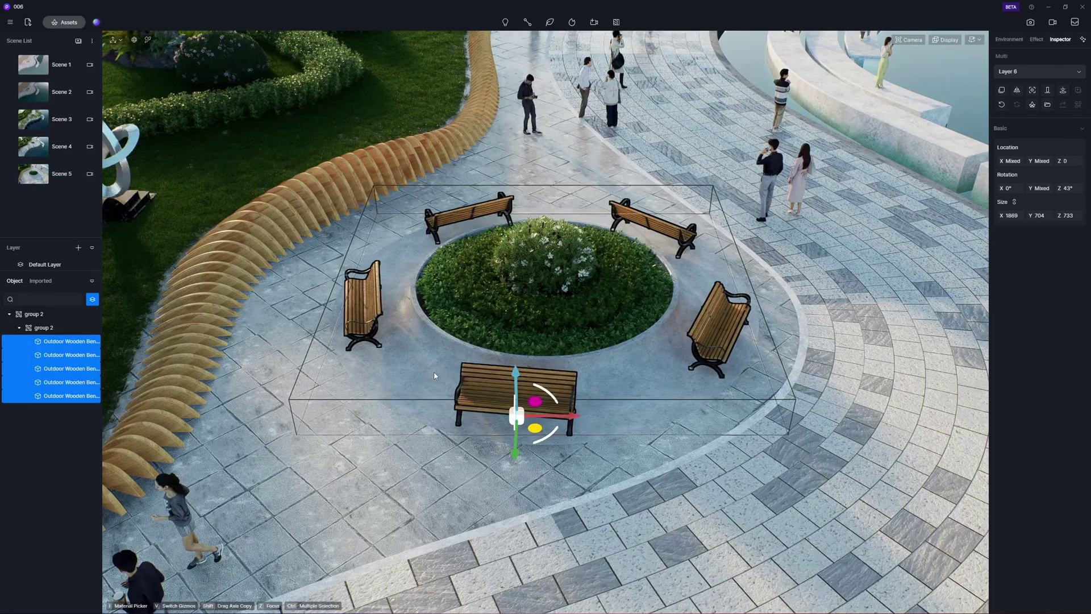
pyautogui.click(38, 151)
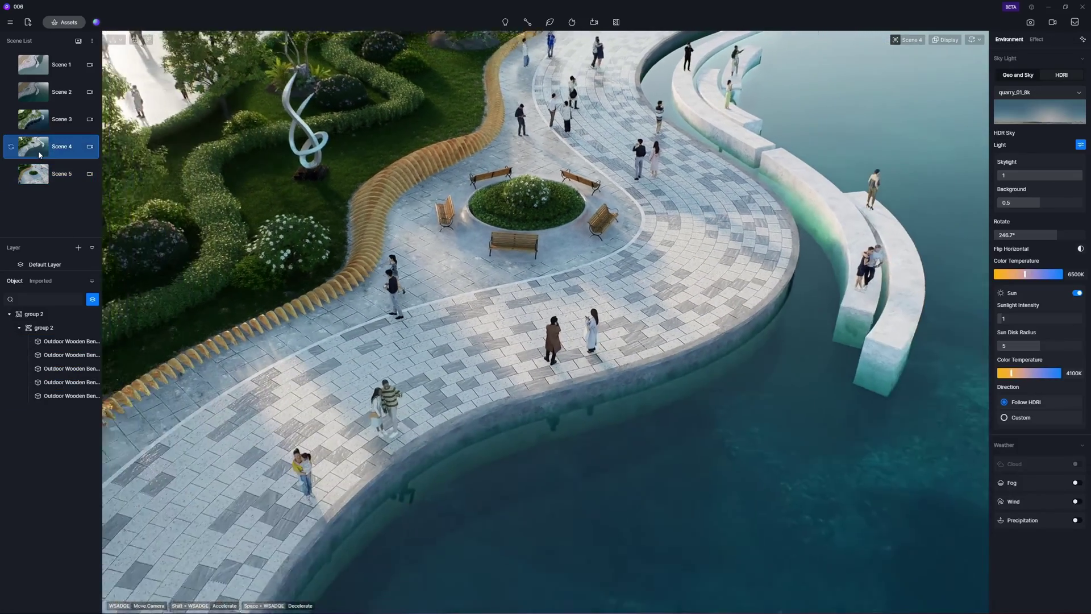
# Expand group 1, select the tall pillars, and replace them with black metal lamps
pyautogui.click(10, 327)
pyautogui.click(20, 341)
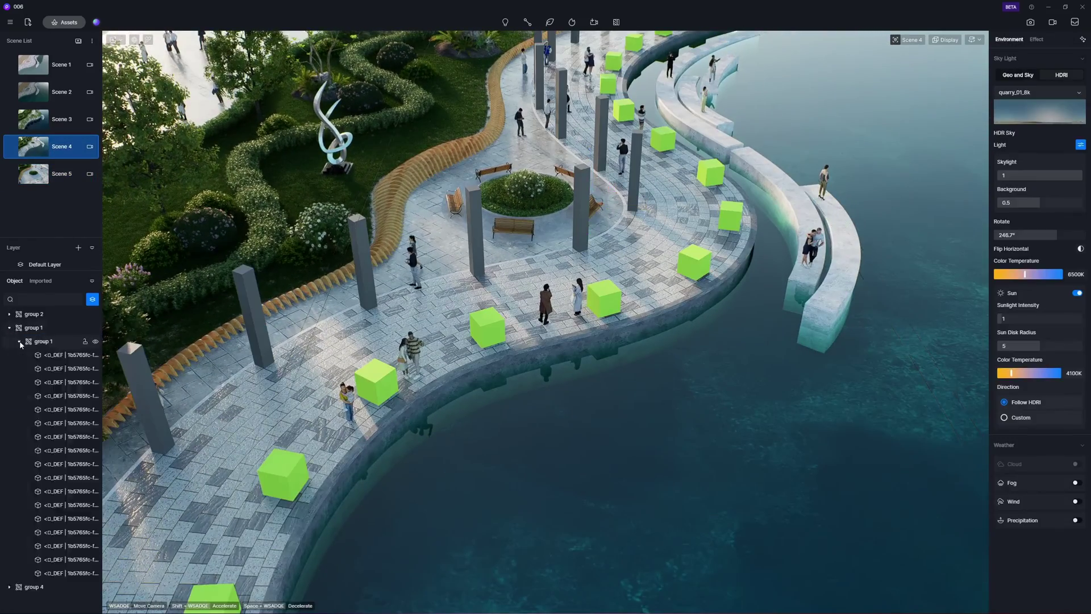
pyautogui.click(43, 341)
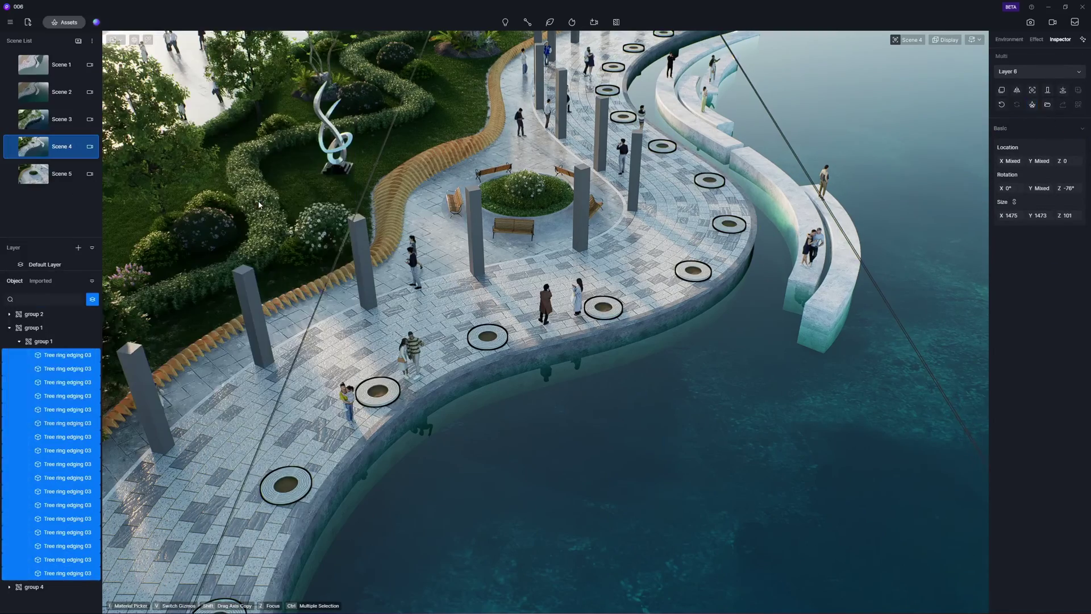
pyautogui.click(56, 369)
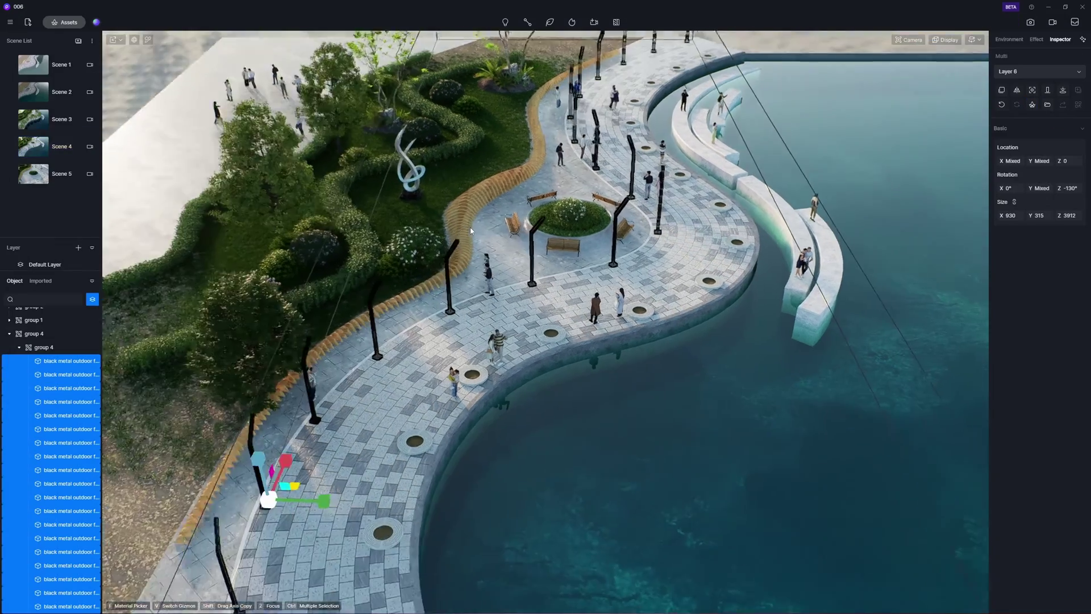
pyautogui.press('v')
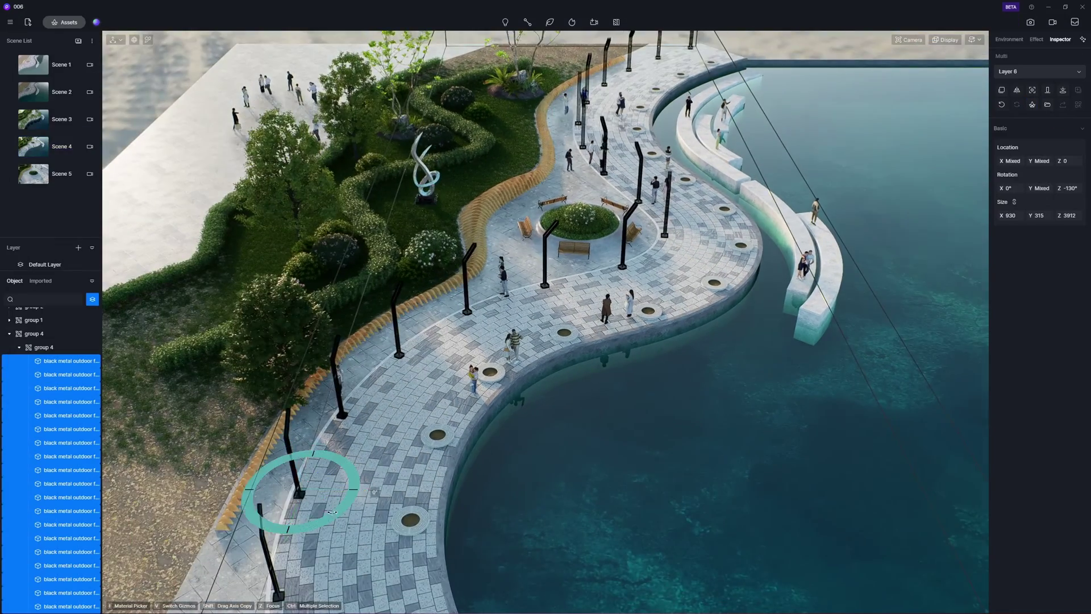
pyautogui.press('v')
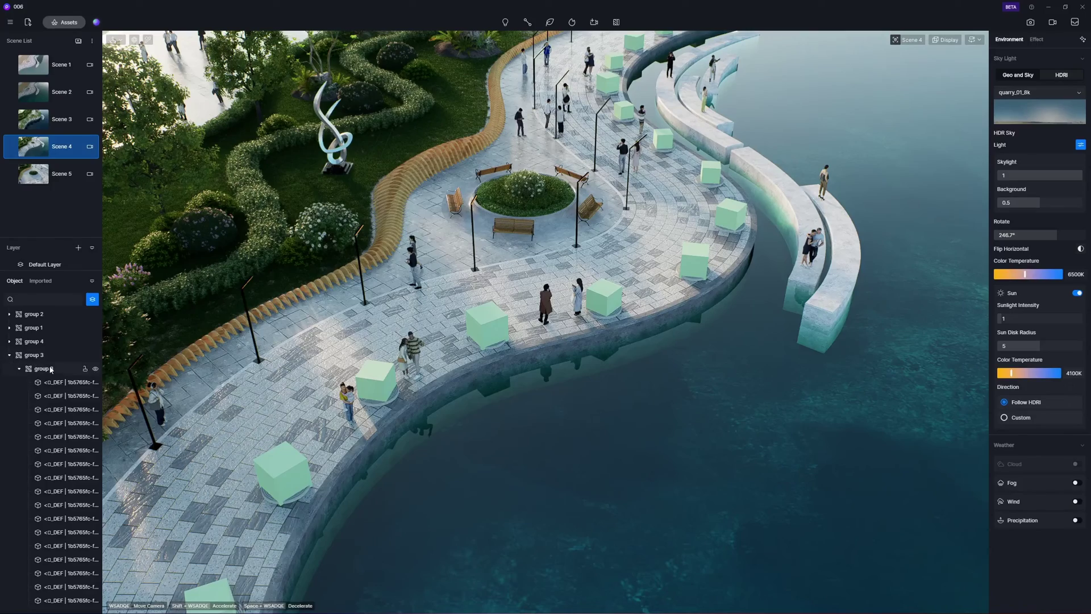
# Select all 17 cubes in group 3 and replace them with Zelkova serrata 10 trees
pyautogui.click(56, 382)
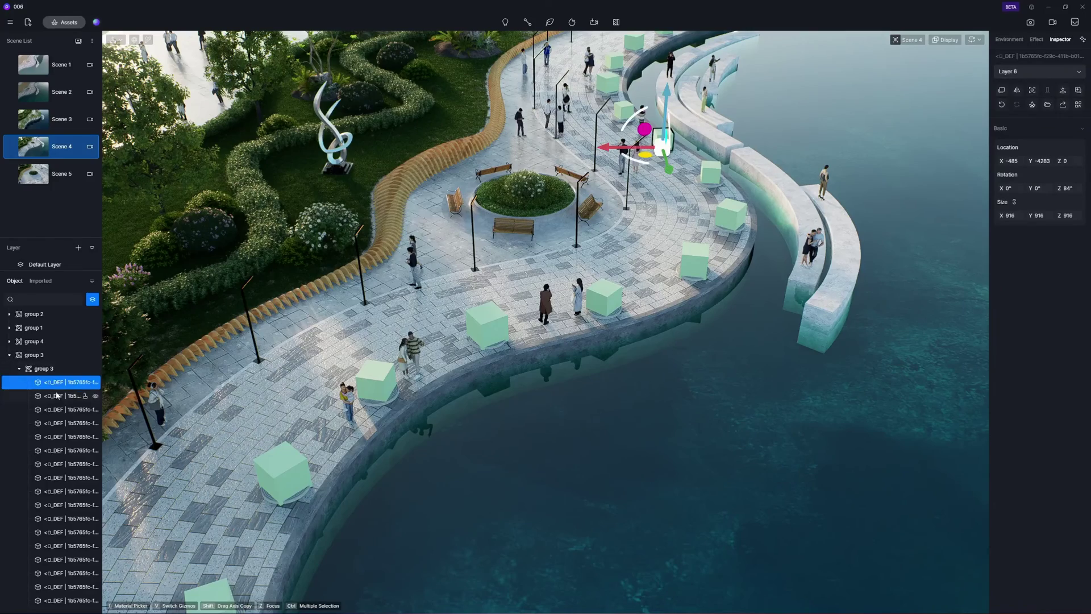
pyautogui.keyDown('shift'); pyautogui.click(69, 601); pyautogui.keyUp('shift')
pyautogui.click(1032, 104)
pyautogui.click(136, 85)
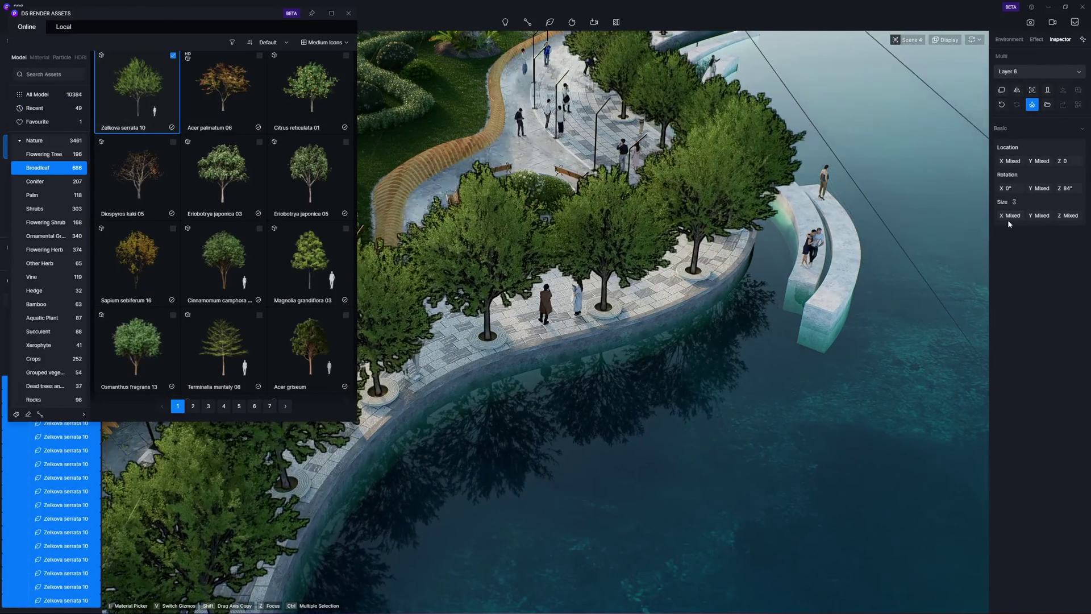
pyautogui.press('Escape')
pyautogui.press('Escape')
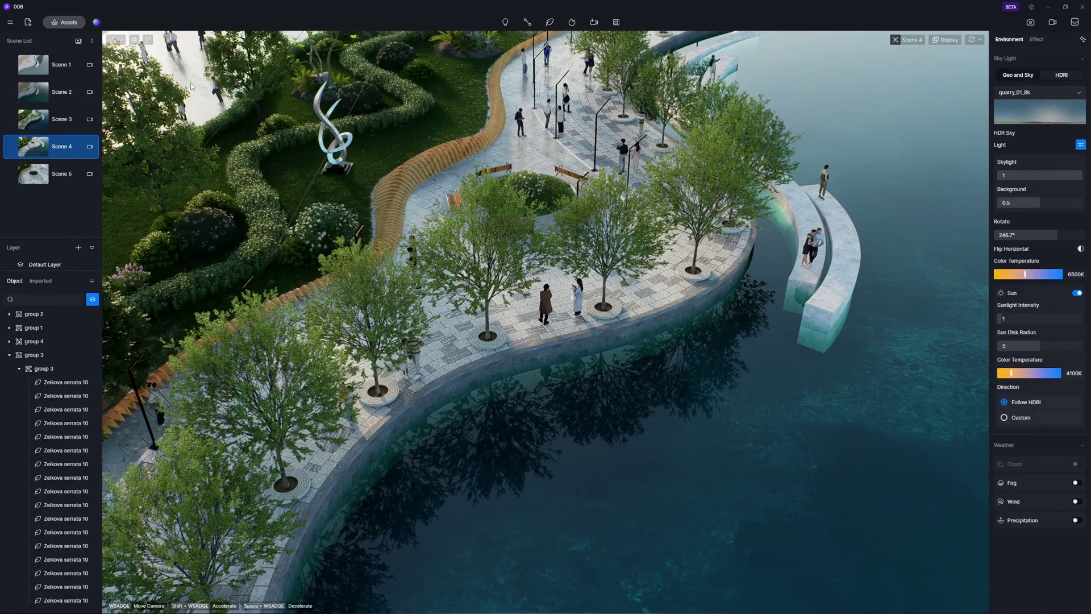
# Replace all Zelkova trees with Eriobotrya, then Cinnamomum, settling on Acer griseum
pyautogui.click(66, 381)
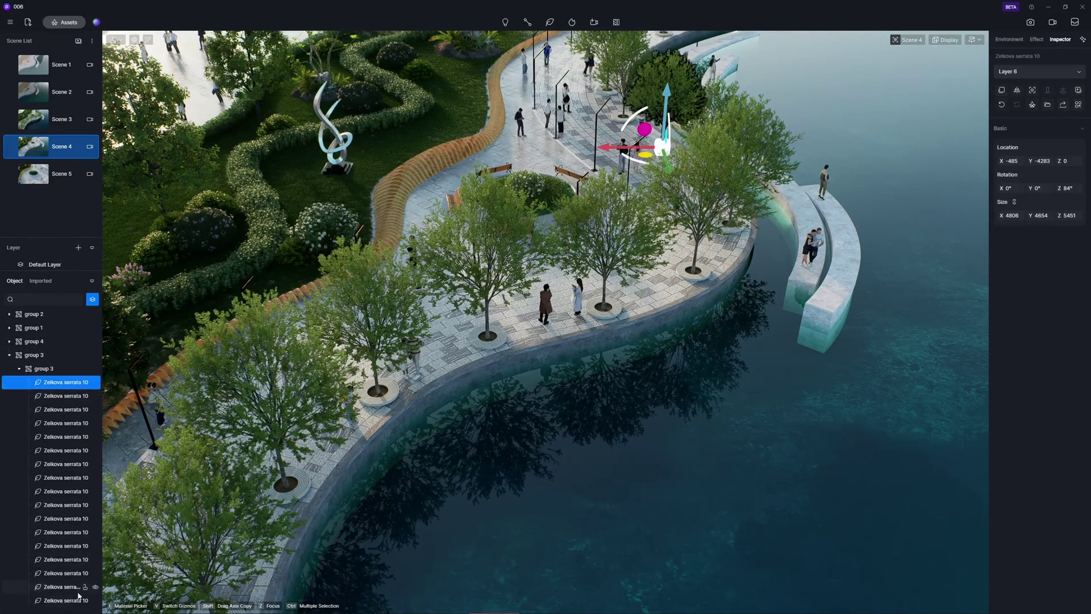
pyautogui.keyDown('shift'); pyautogui.click(80, 600); pyautogui.keyUp('shift')
pyautogui.click(1032, 104)
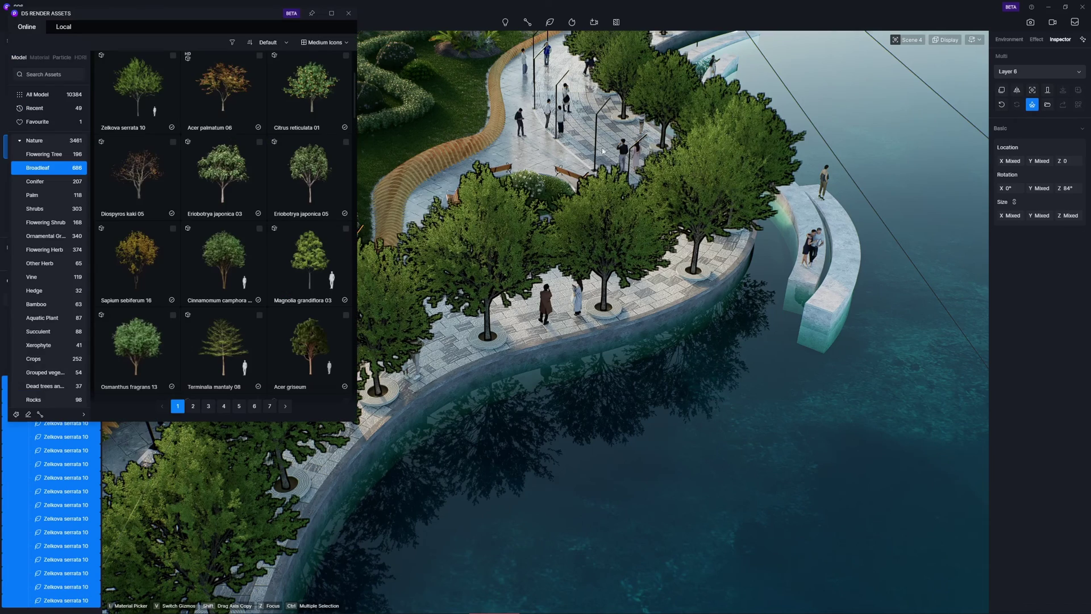
pyautogui.click(346, 143)
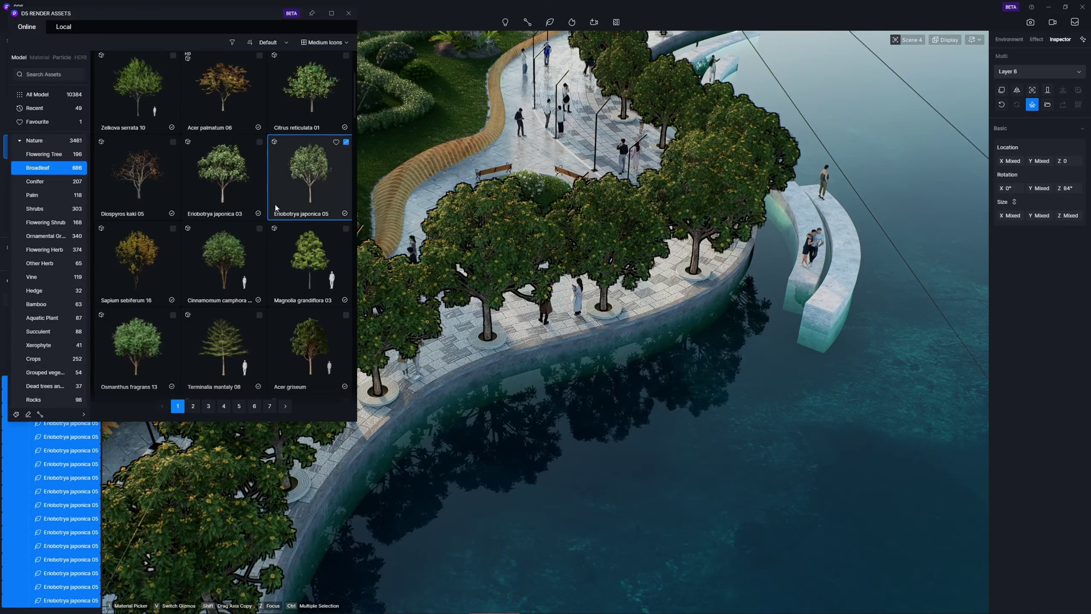
pyautogui.click(260, 229)
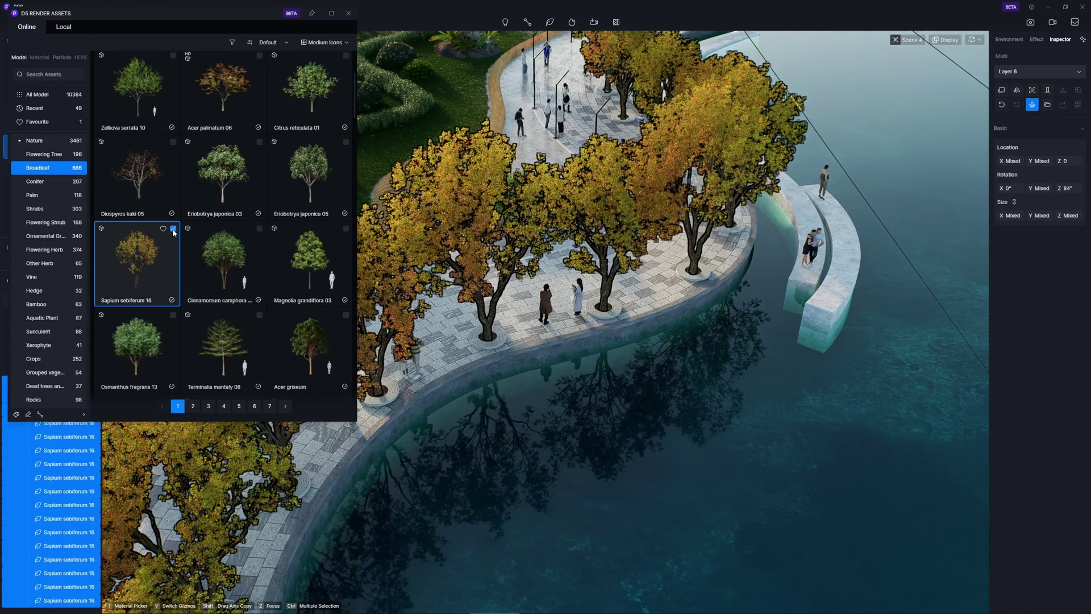
pyautogui.click(346, 315)
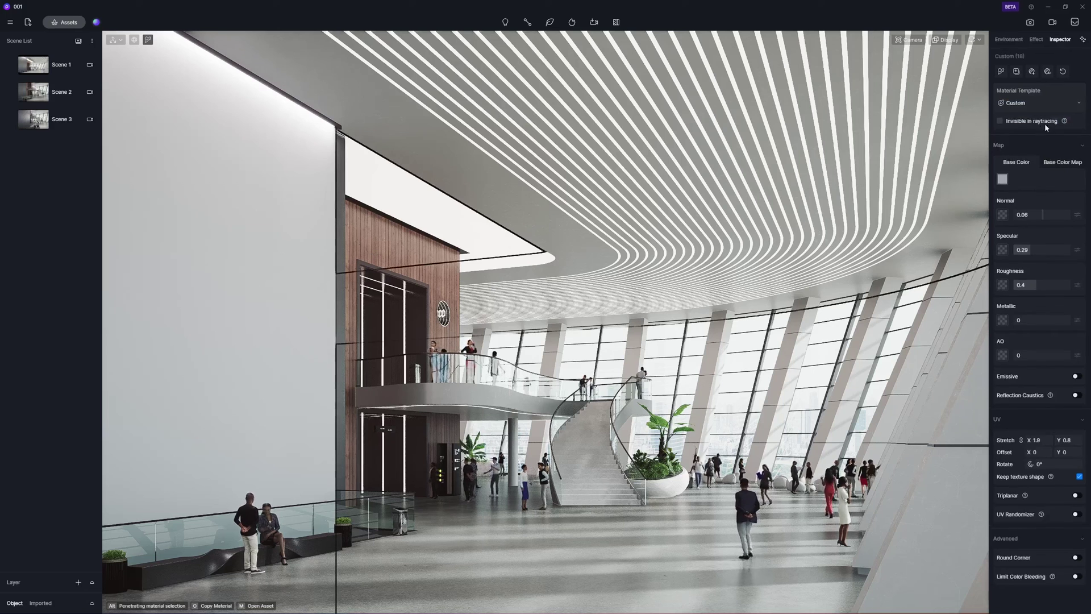
# Set the tall wall material to the Flowing Water template with higher specular and foam
pyautogui.click(1078, 103)
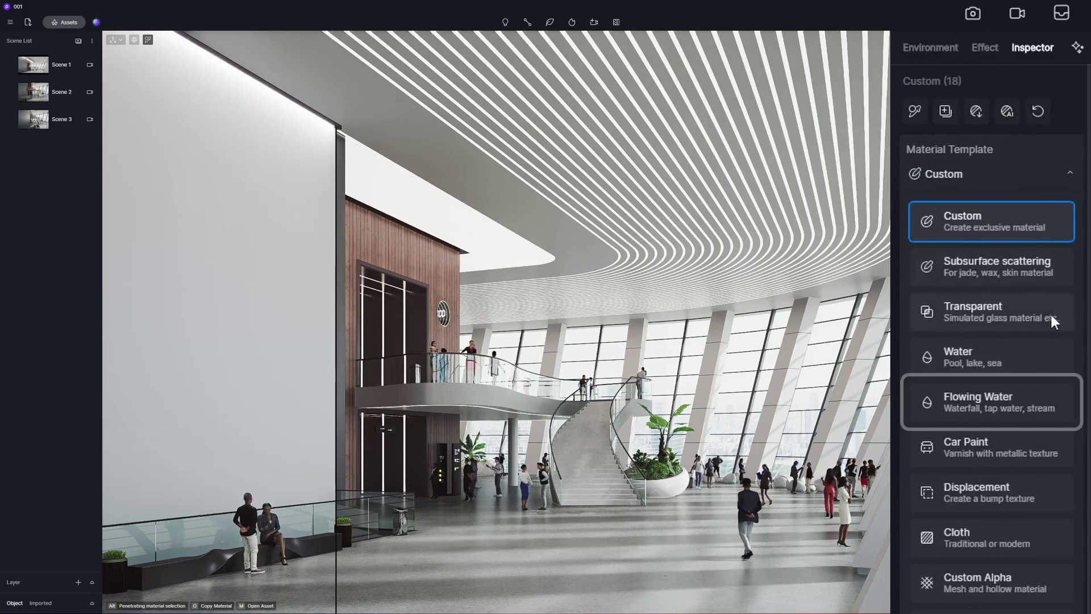
pyautogui.click(1001, 402)
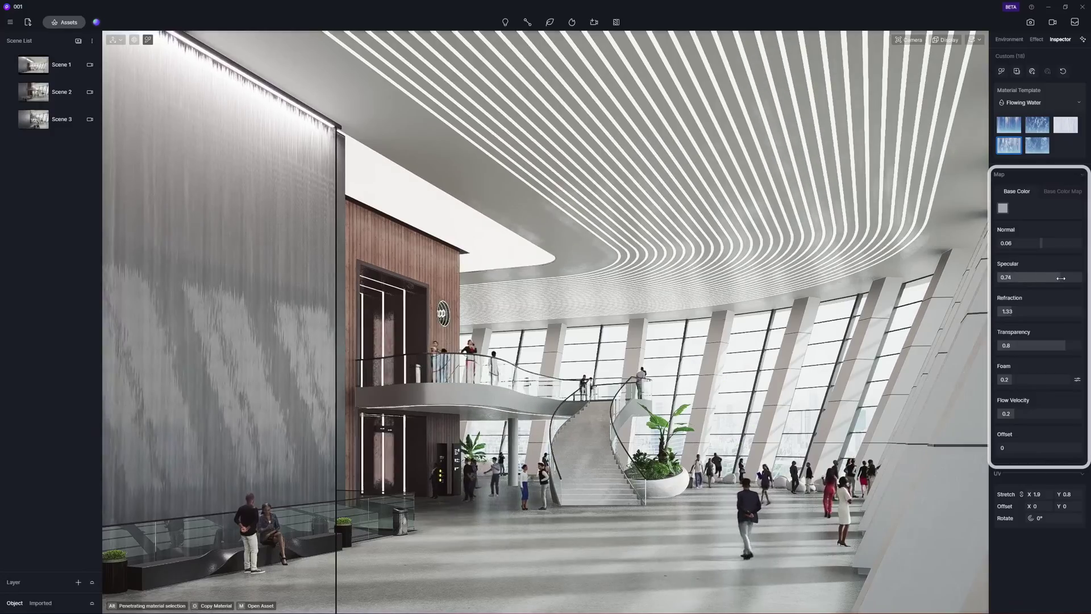
pyautogui.click(1021, 379)
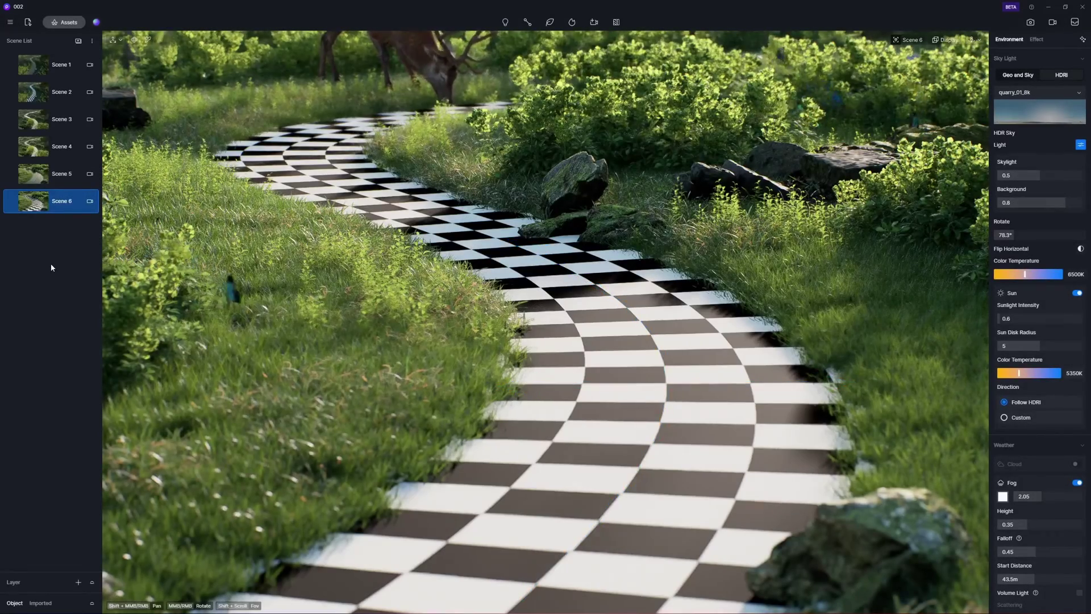
# Switch the checkerboard garden path material to the Flowing Water template
pyautogui.click(696, 354)
pyautogui.click(1038, 102)
pyautogui.click(1072, 219)
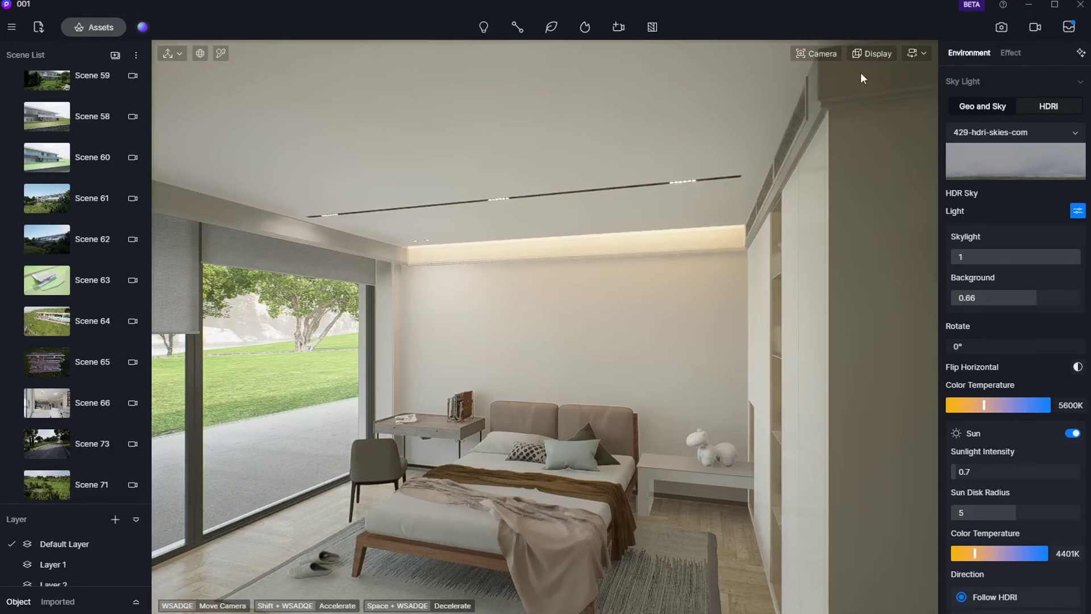
pyautogui.click(923, 54)
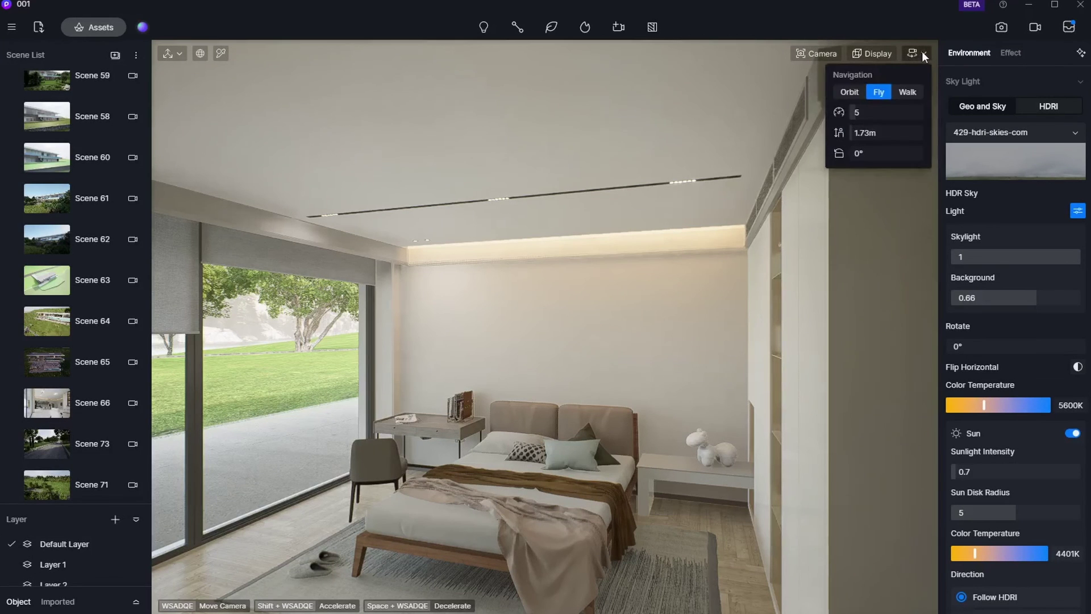
pyautogui.click(915, 90)
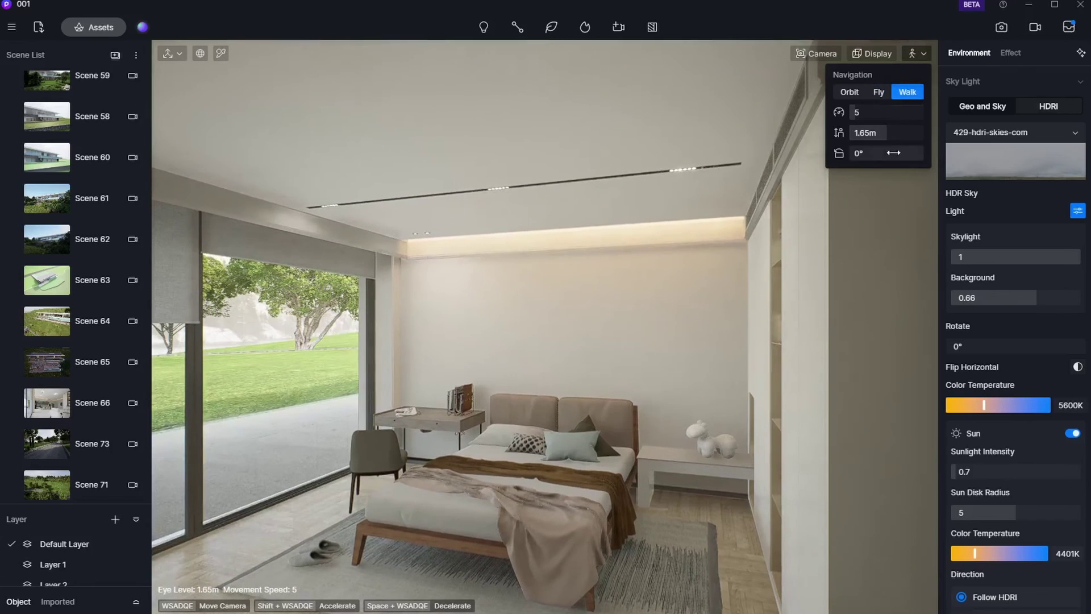
pyautogui.press('w')
pyautogui.moveTo(889, 179); pyautogui.dragTo(1082, 184, button='right')
pyautogui.press('w')
pyautogui.press('w')
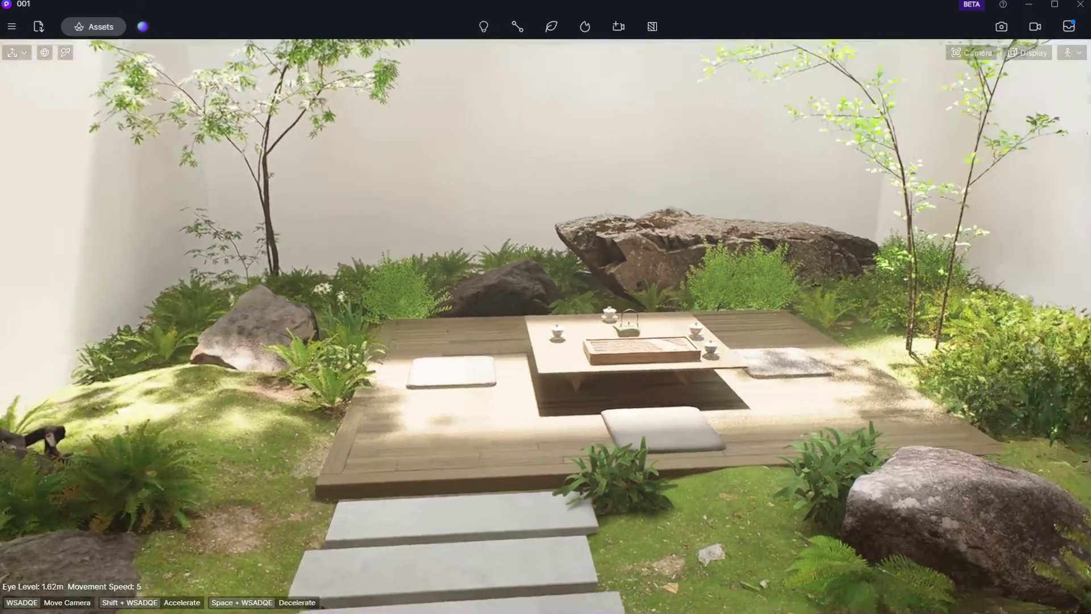
pyautogui.moveTo(909, 185); pyautogui.dragTo(579, 111, button='right')
pyautogui.press('s')
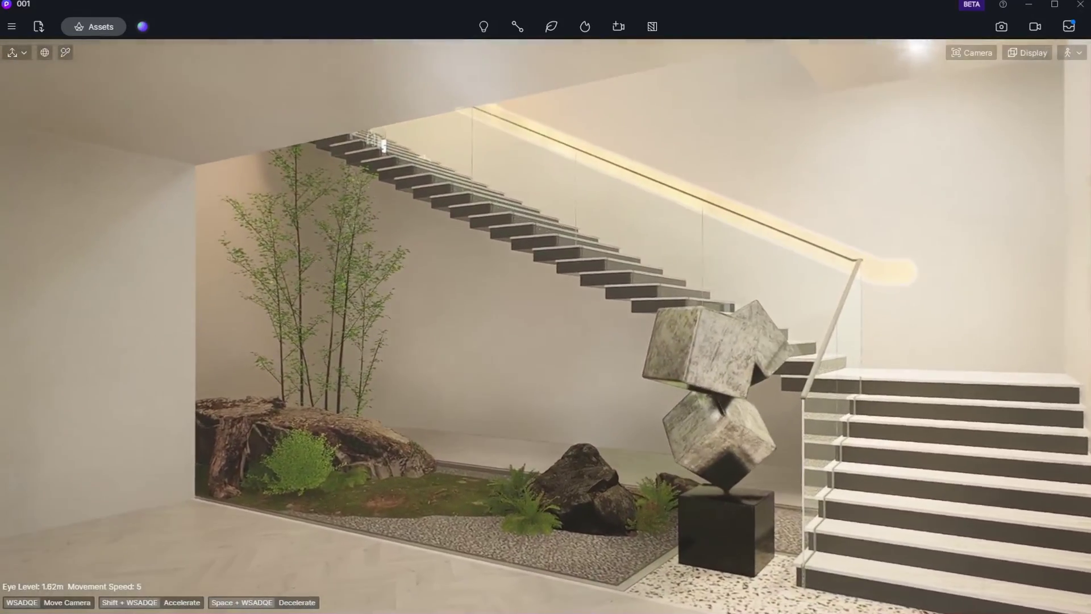
pyautogui.press('d')
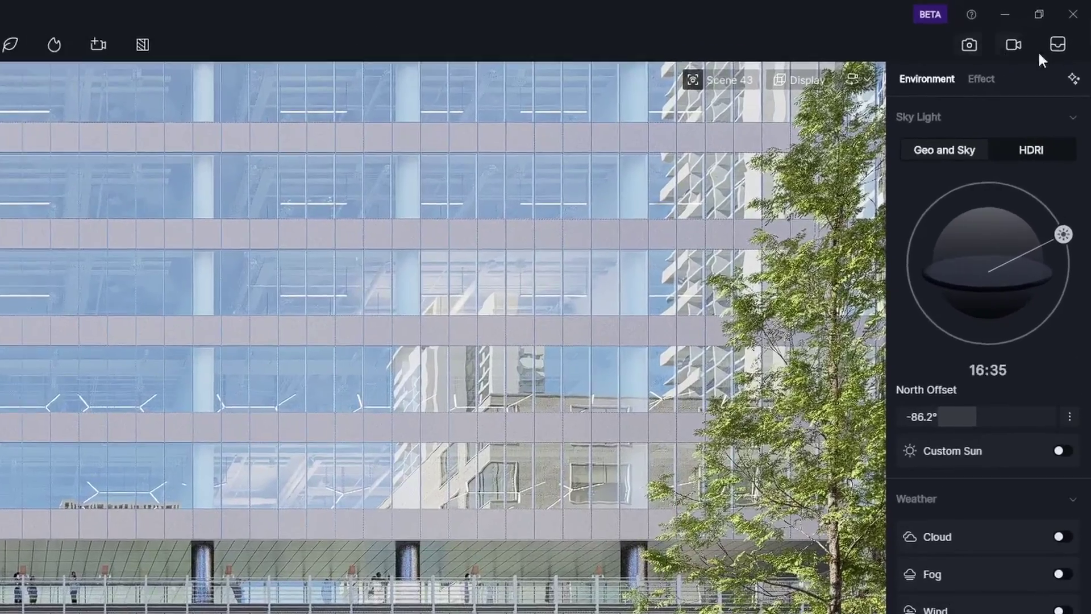
# Generate an atmosphere from a reference photo and the current view, then apply it
pyautogui.click(1073, 81)
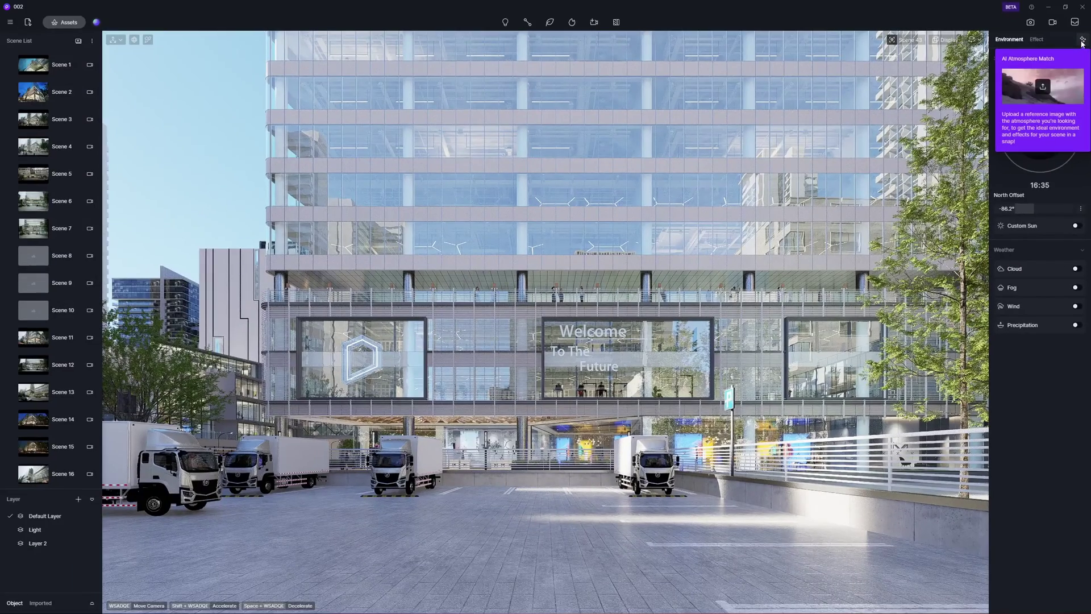
pyautogui.click(1082, 41)
pyautogui.click(919, 134)
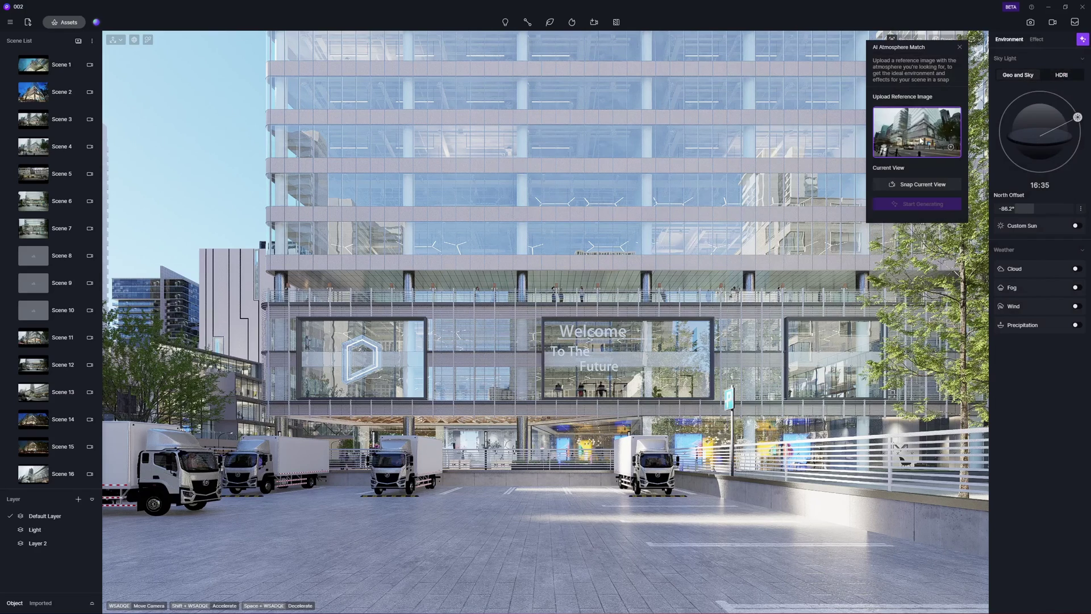
pyautogui.click(919, 185)
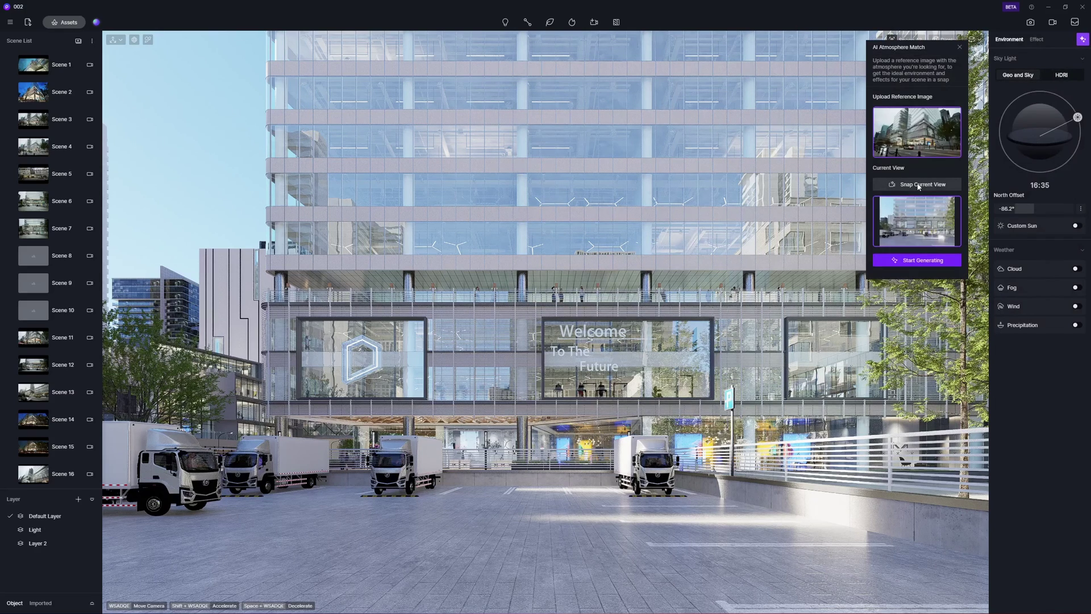
pyautogui.click(925, 265)
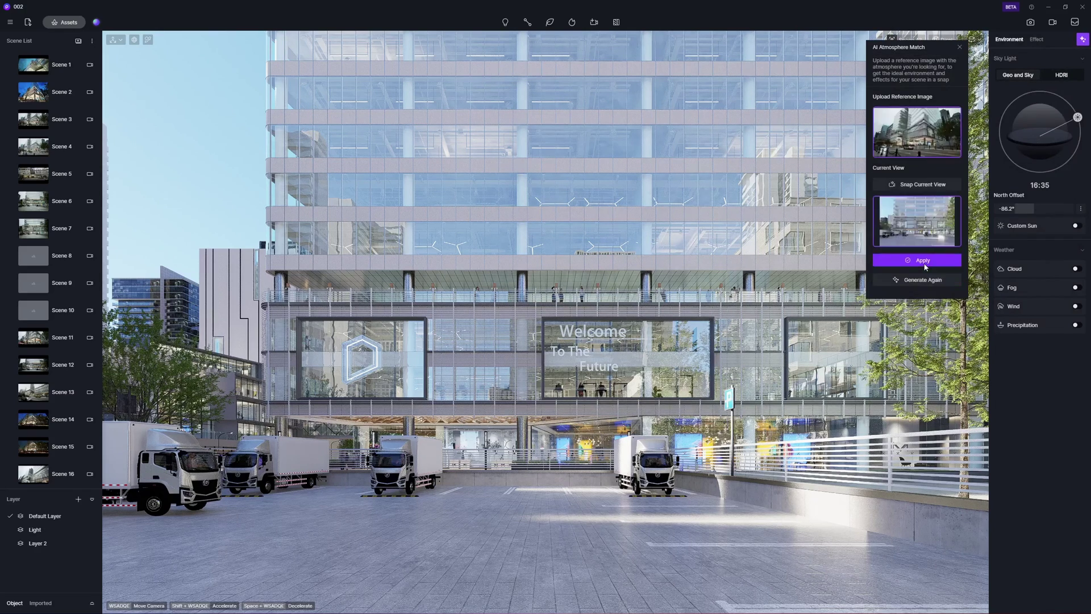
pyautogui.click(924, 266)
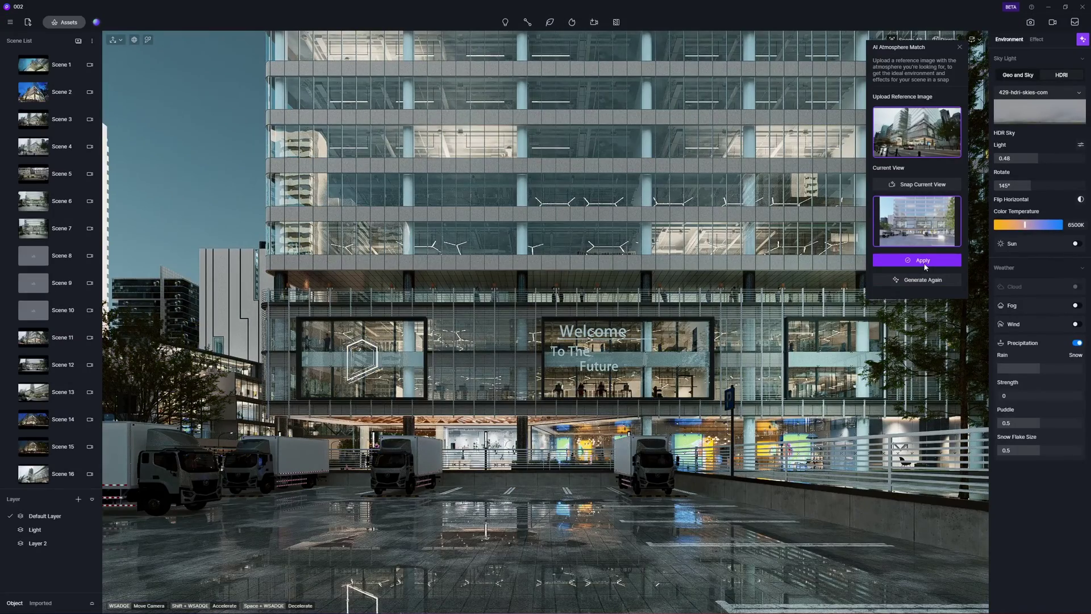
pyautogui.click(960, 48)
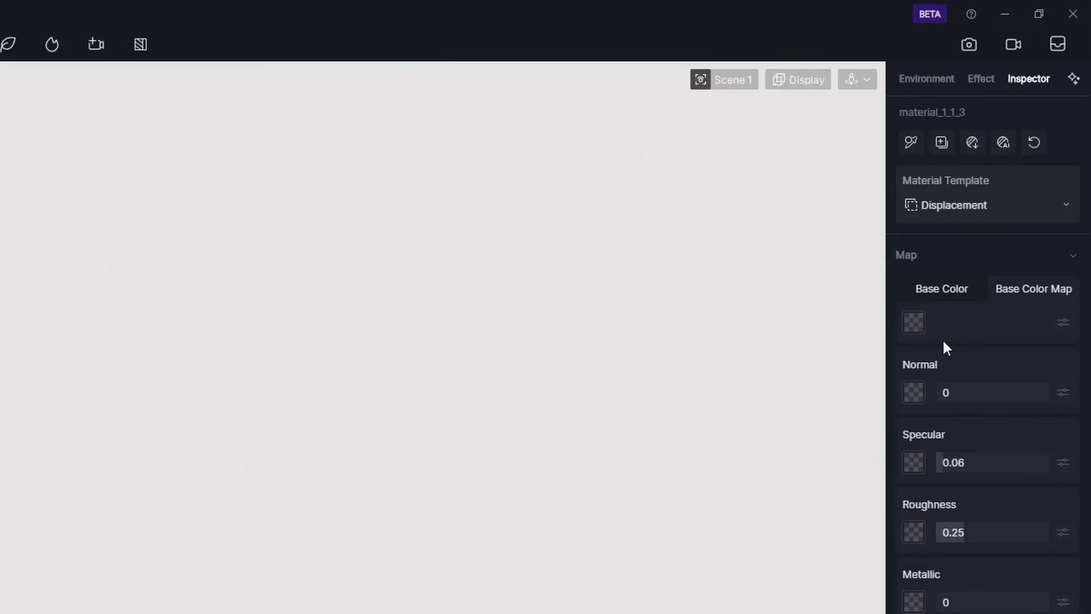
# Paste the wood texture as floor base colour and AI-generate its remaining maps
pyautogui.click(913, 322)
pyautogui.click(946, 463)
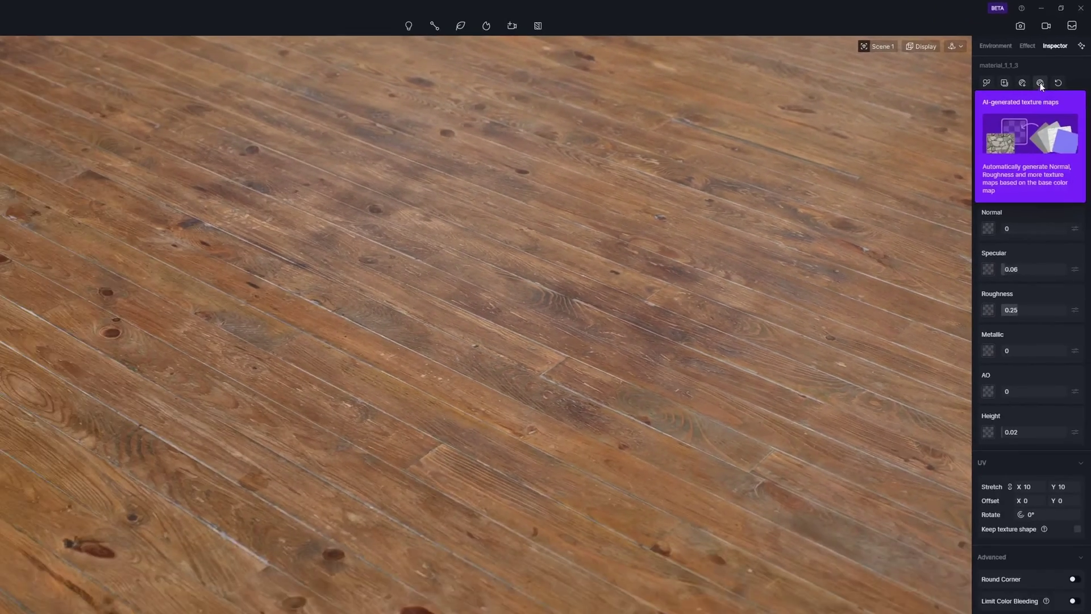
pyautogui.click(1003, 142)
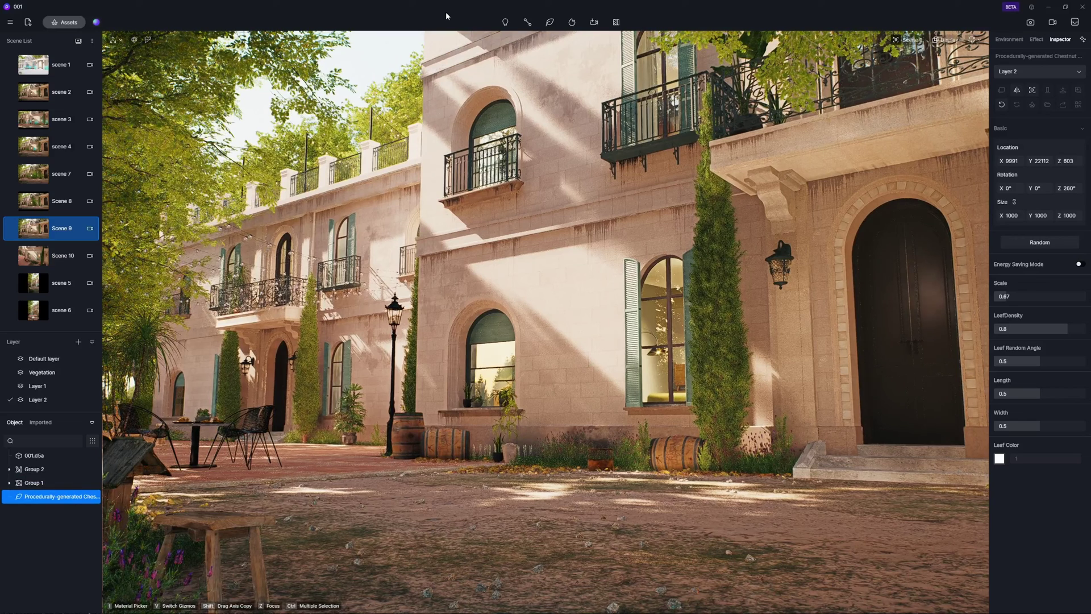
# In Scene 10, draw a procedural vine path on the facade and generate the vines
pyautogui.click(45, 258)
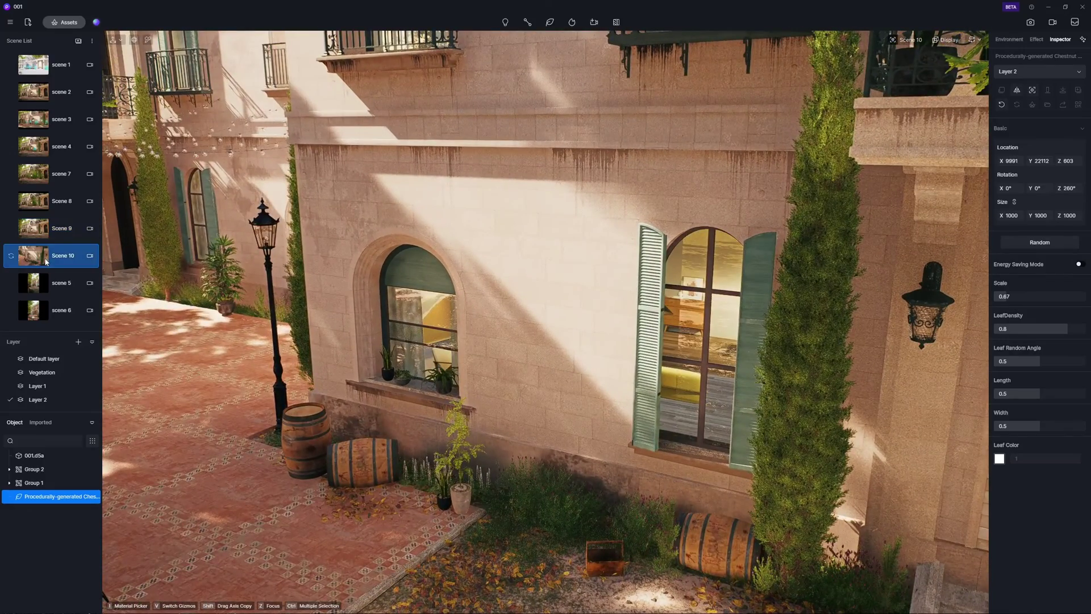
pyautogui.click(68, 23)
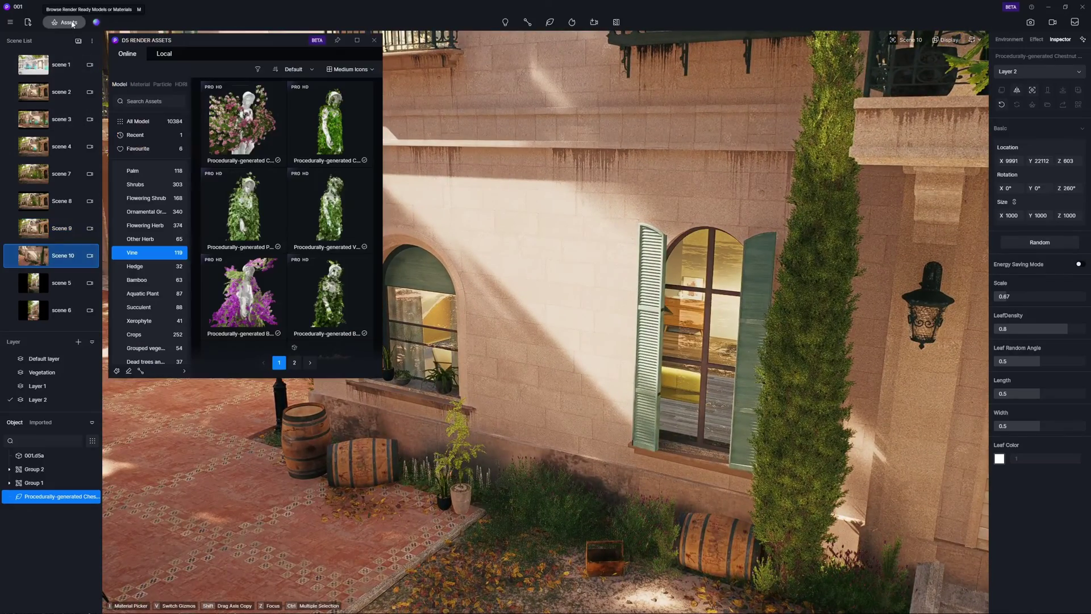
pyautogui.click(334, 145)
pyautogui.click(618, 419)
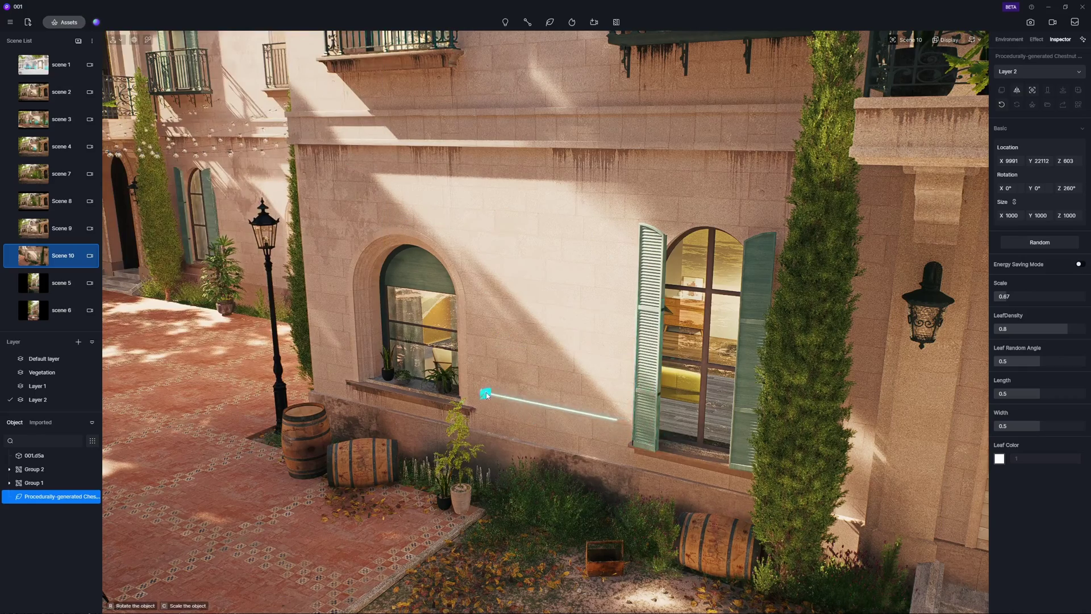
pyautogui.doubleClick(527, 404)
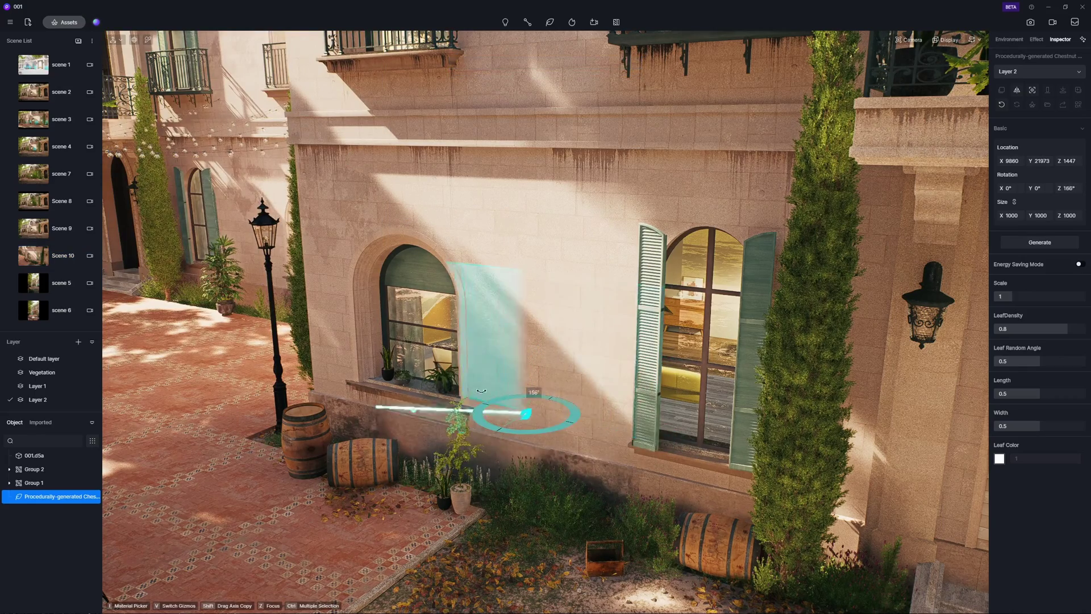
pyautogui.moveTo(554, 429); pyautogui.dragTo(532, 444)
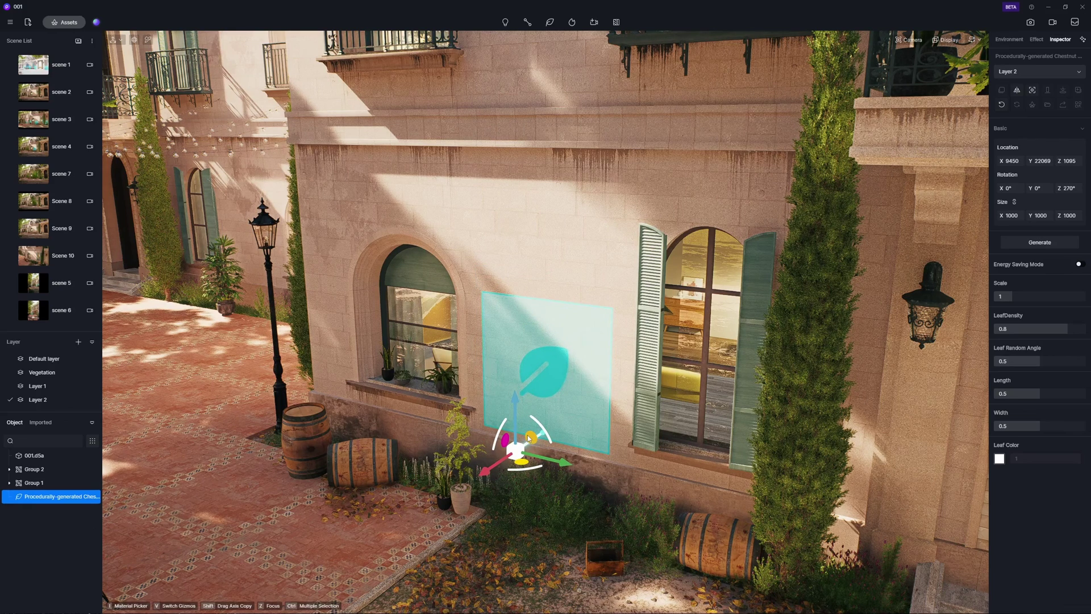
pyautogui.click(1040, 243)
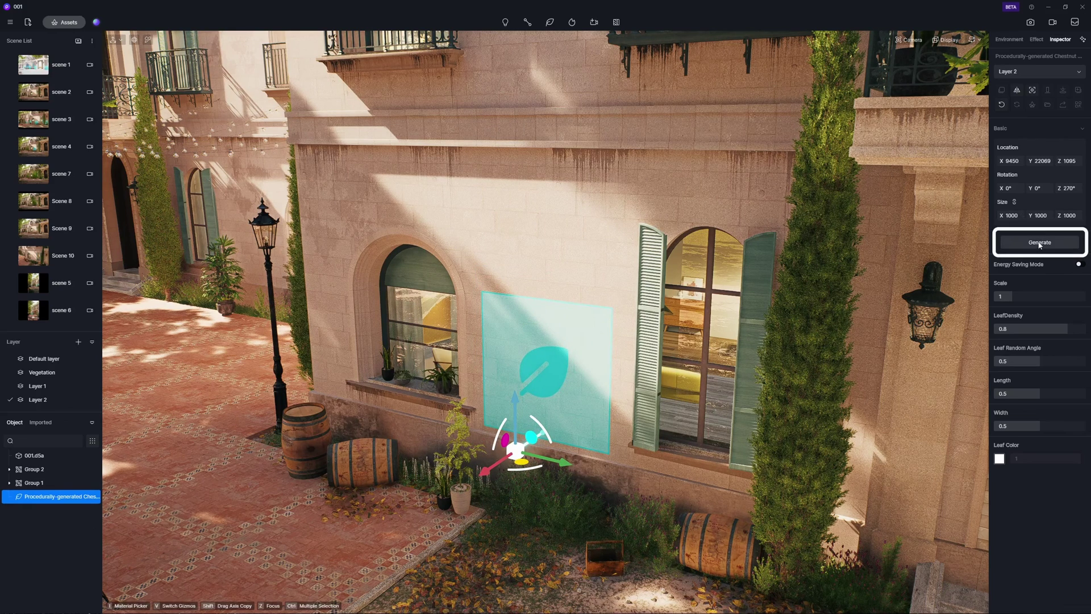
# Increase the vine scale, set length to 0.77, and randomize the layout several times
pyautogui.click(51, 228)
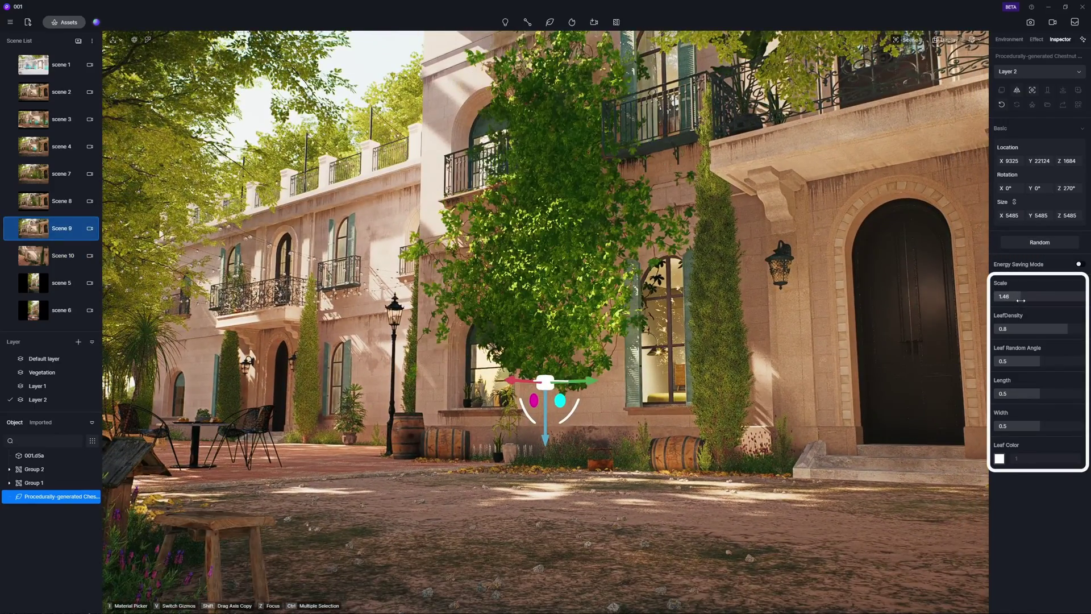
pyautogui.moveTo(1005, 296); pyautogui.dragTo(1018, 328)
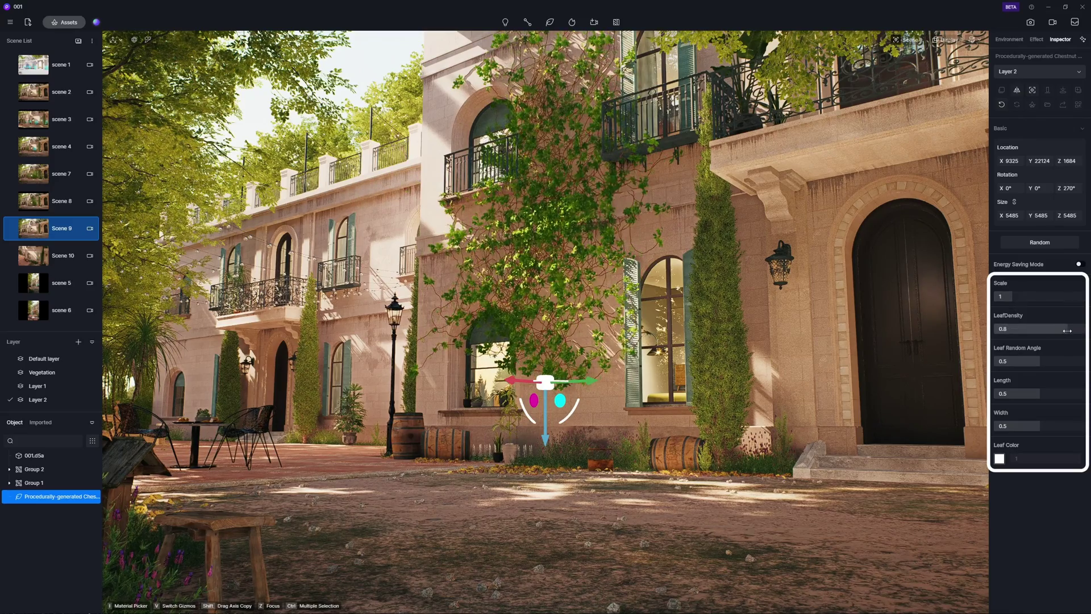
pyautogui.moveTo(1056, 393); pyautogui.dragTo(1064, 393)
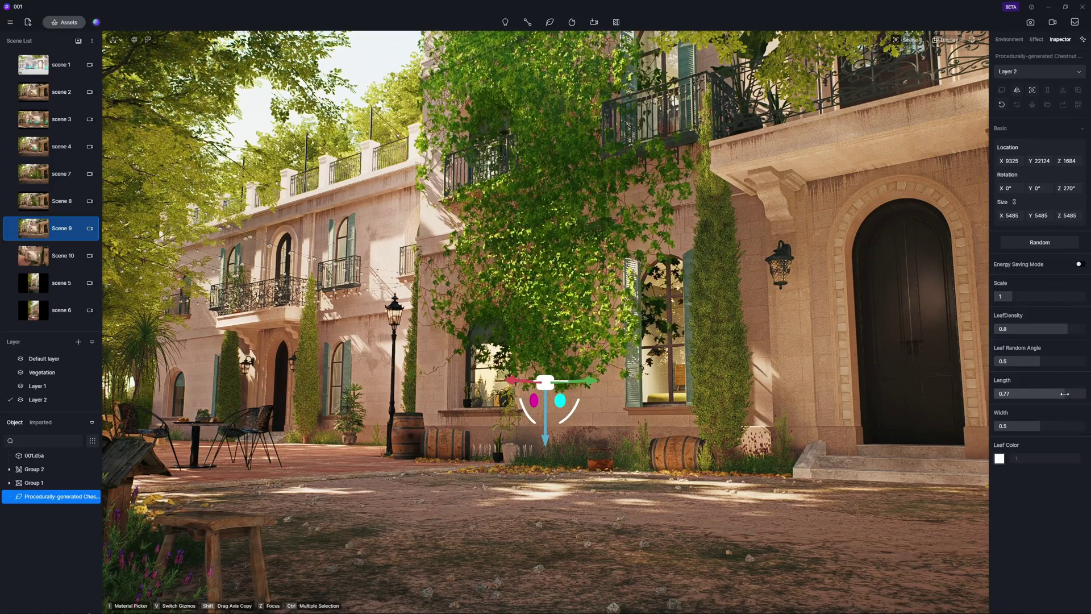
pyautogui.click(1056, 245)
pyautogui.click(1058, 248)
pyautogui.click(1057, 248)
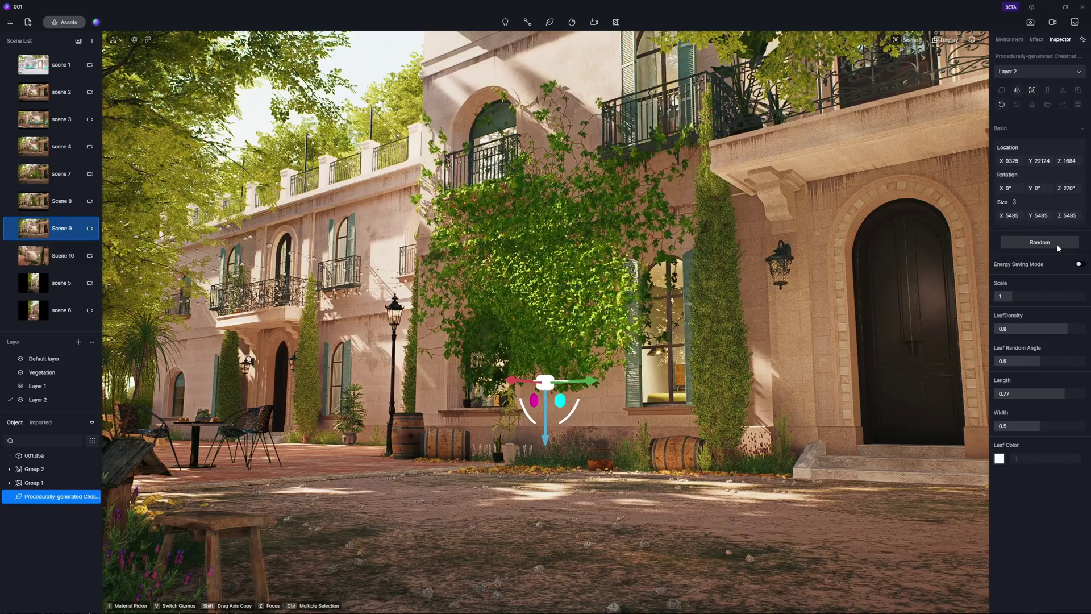
pyautogui.click(1059, 247)
pyautogui.click(1058, 248)
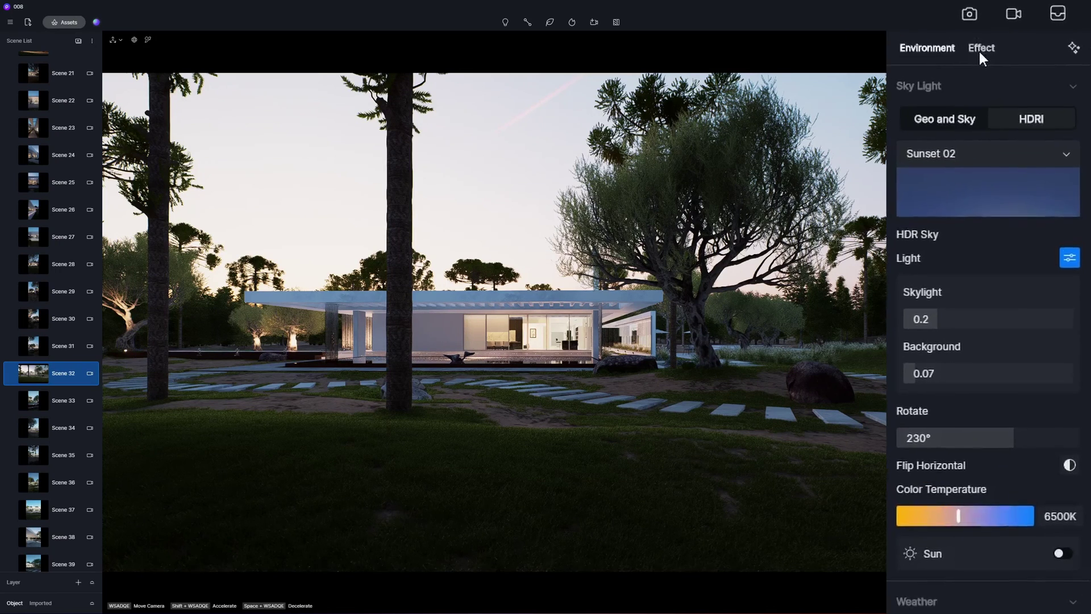
# In Effect post-processing, set Highlight Local Exposure to 1 and Shadow Local Exposure to 0.9
pyautogui.click(978, 50)
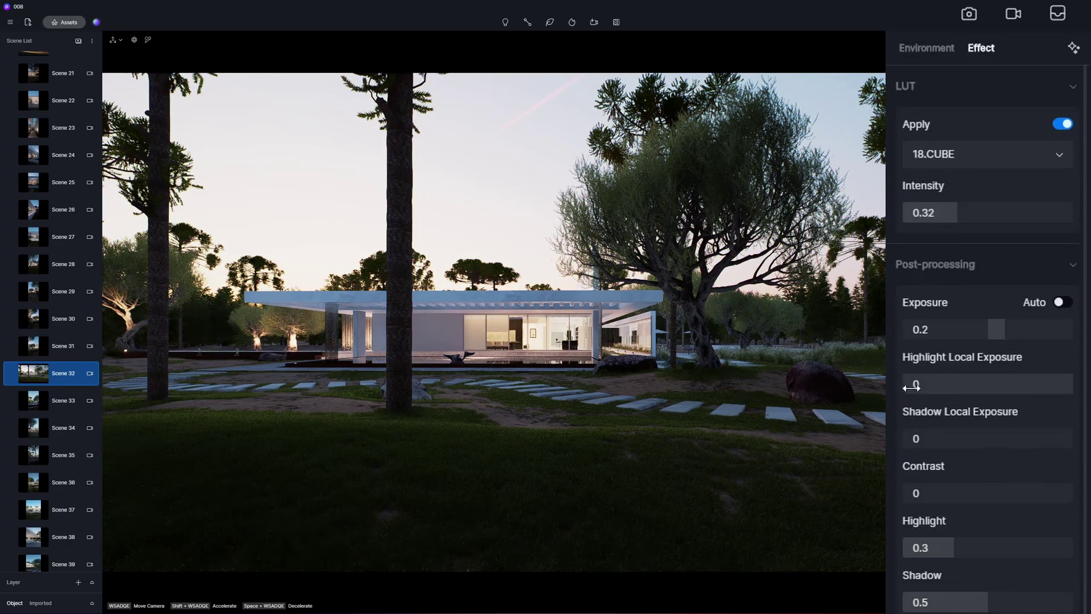
pyautogui.moveTo(912, 387); pyautogui.dragTo(1078, 384)
pyautogui.moveTo(901, 443); pyautogui.dragTo(999, 445)
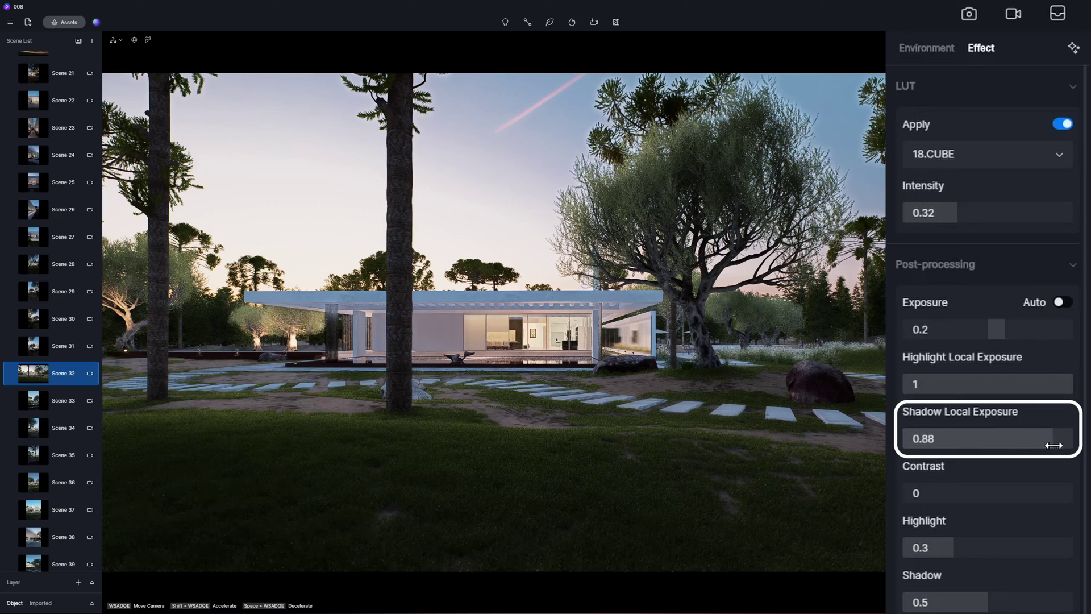
pyautogui.moveTo(1054, 445); pyautogui.dragTo(1056, 448)
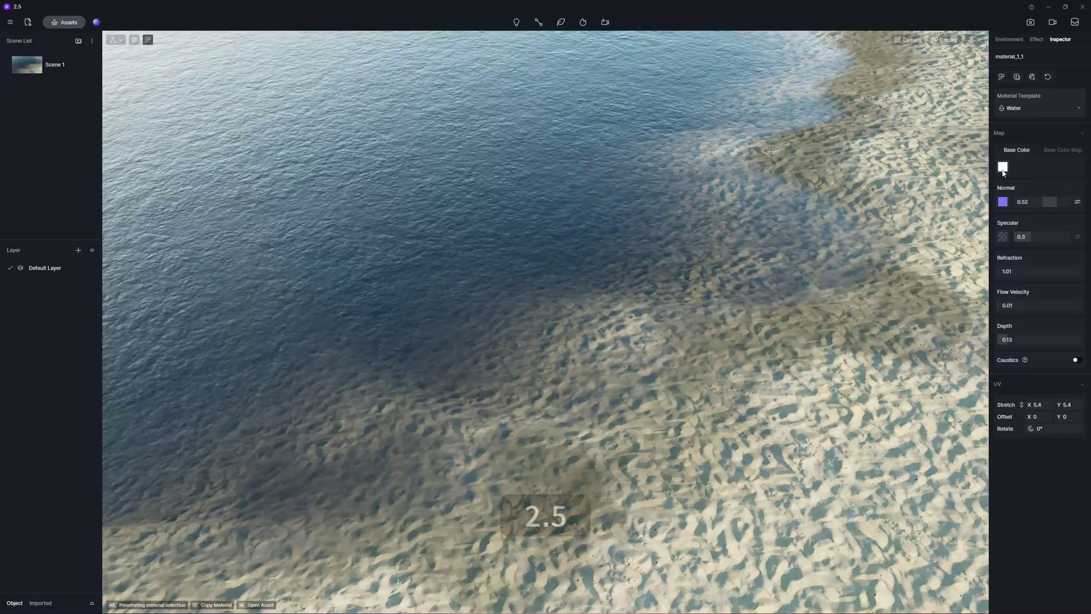
# Give the water a more saturated, purple-shifted base colour and a new scattering colour
pyautogui.click(1003, 166)
pyautogui.moveTo(1007, 256); pyautogui.dragTo(1056, 244)
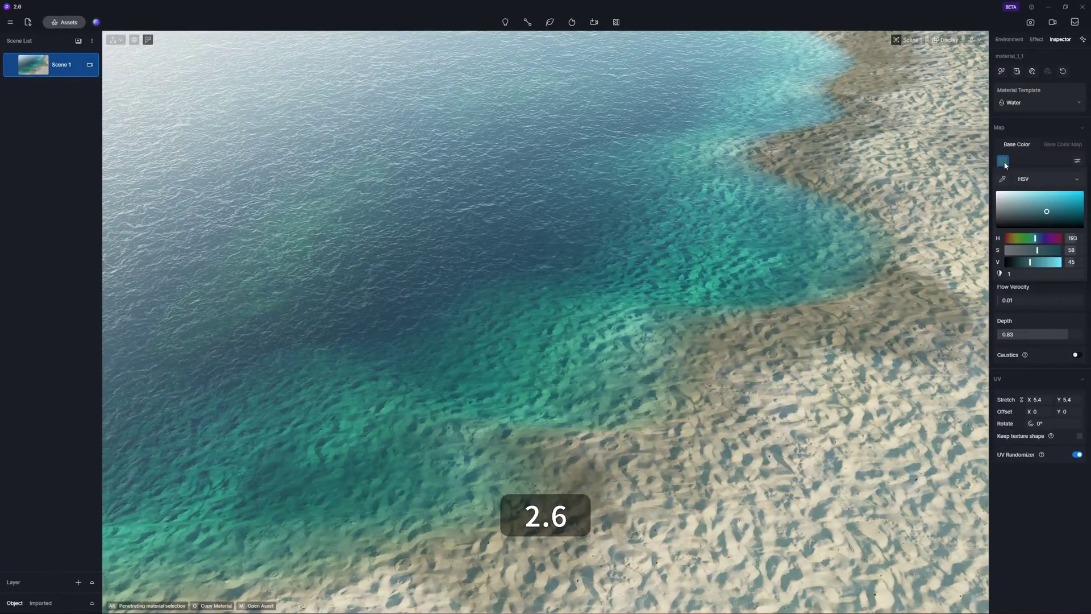
pyautogui.moveTo(1035, 238); pyautogui.dragTo(1006, 239)
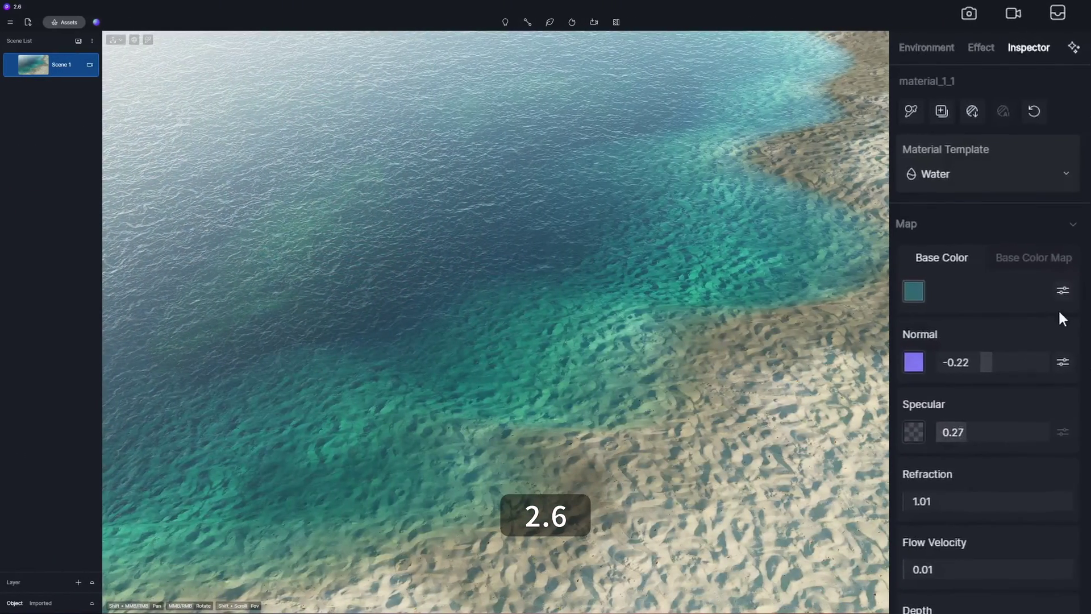
pyautogui.click(1062, 290)
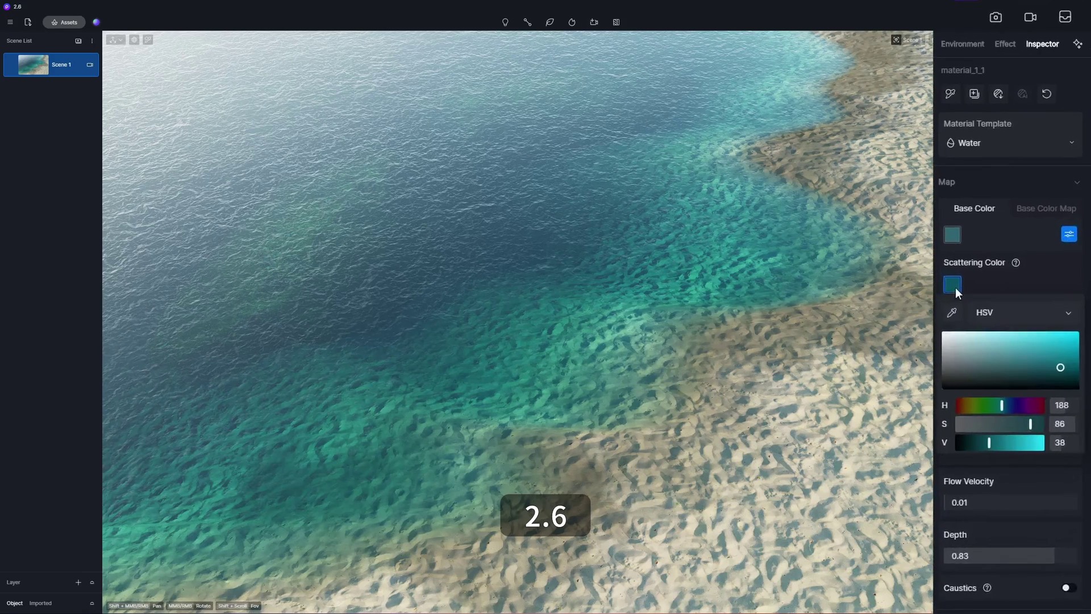
pyautogui.moveTo(1052, 469); pyautogui.dragTo(1044, 421)
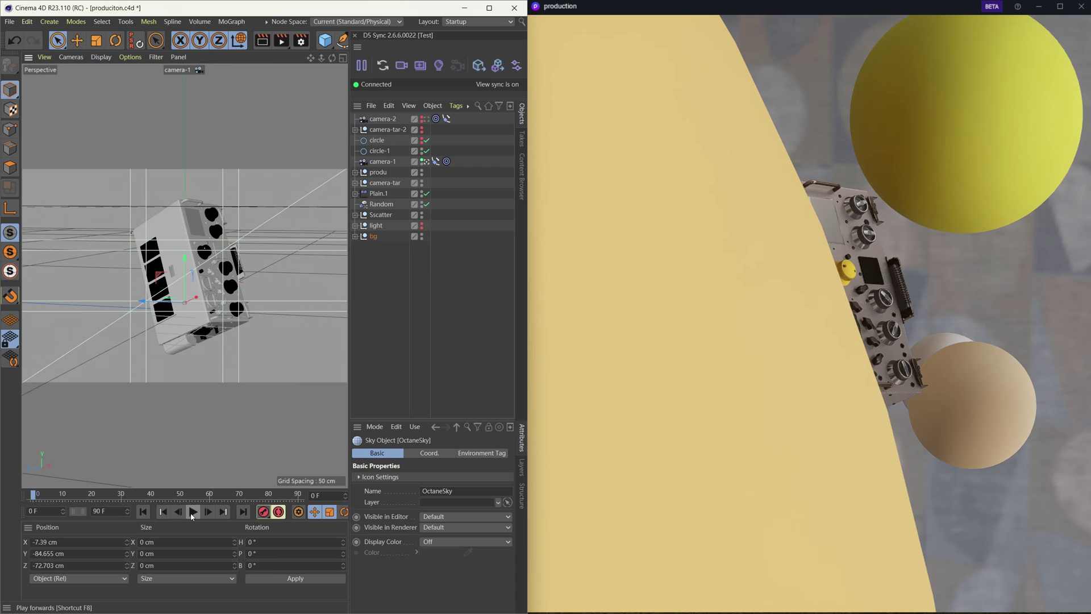
# Send camera-1's Cinema 4D animation into a new D5 video clip and play it back
pyautogui.click(193, 512)
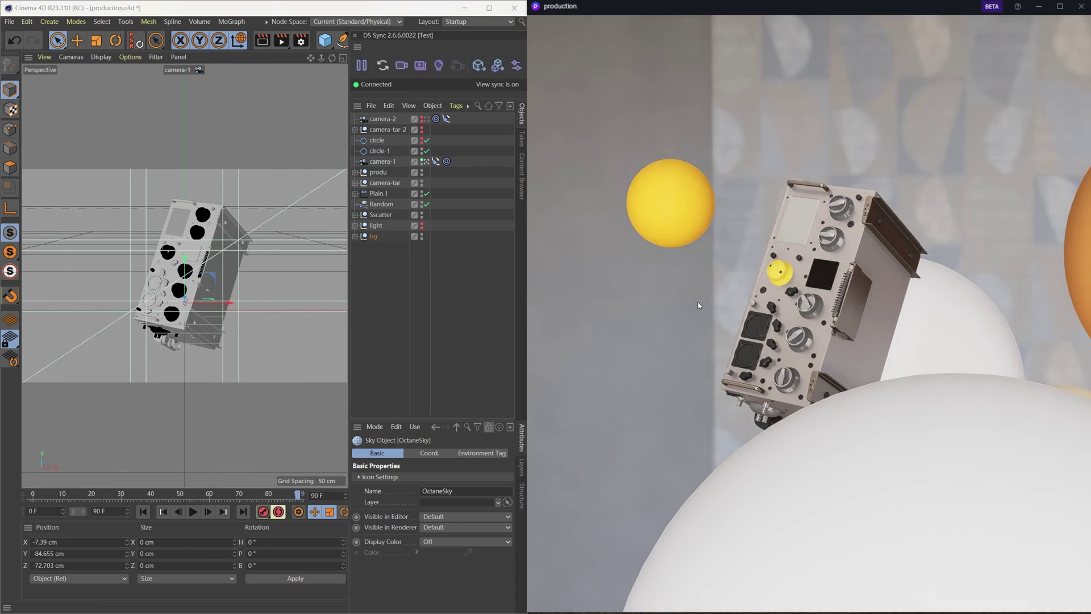
pyautogui.click(1044, 25)
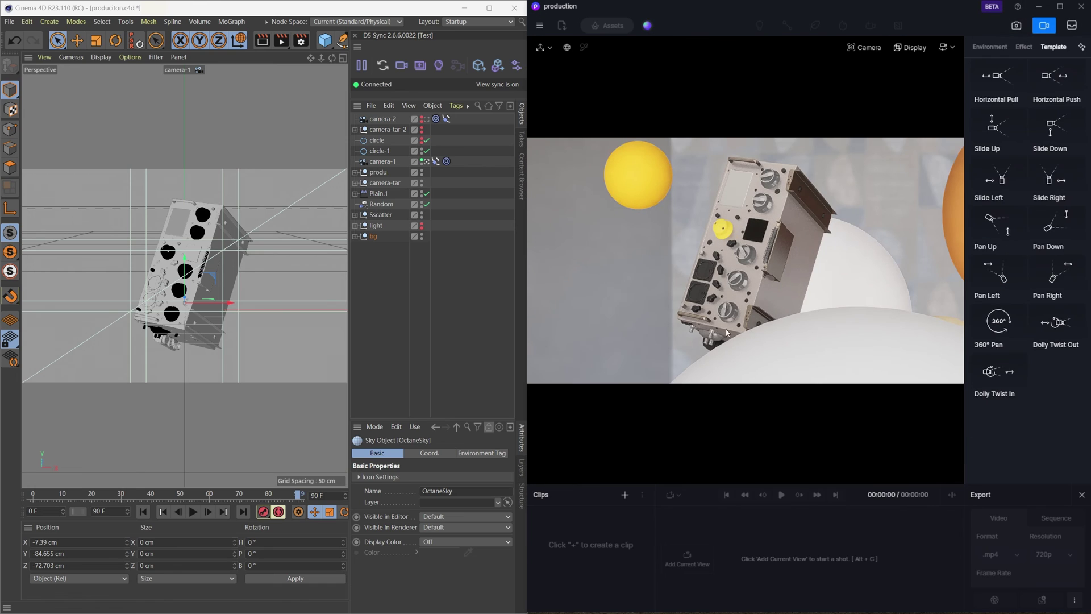
pyautogui.click(625, 495)
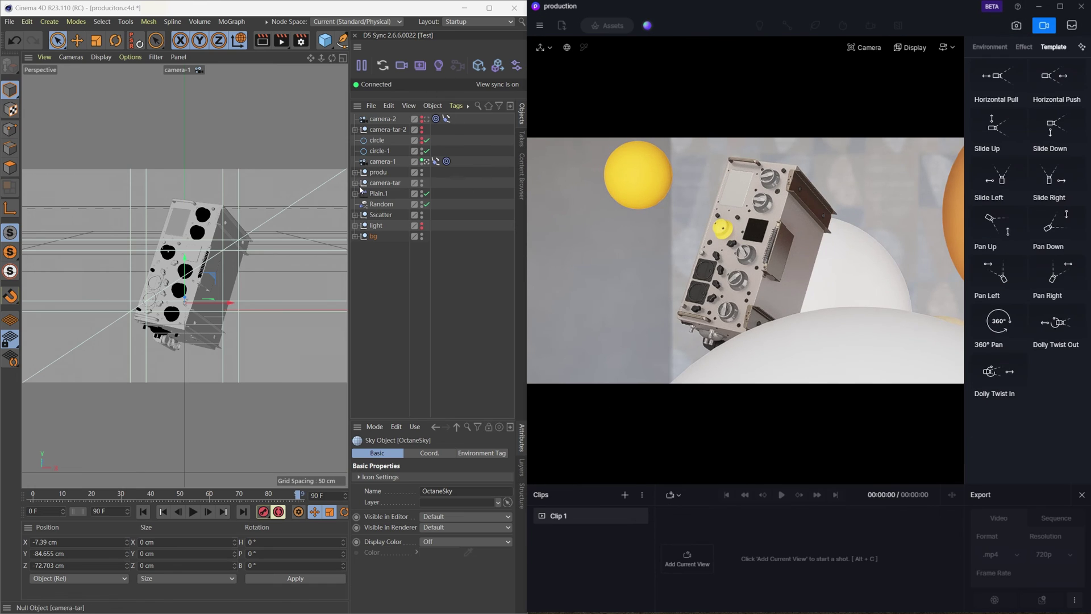
pyautogui.click(457, 69)
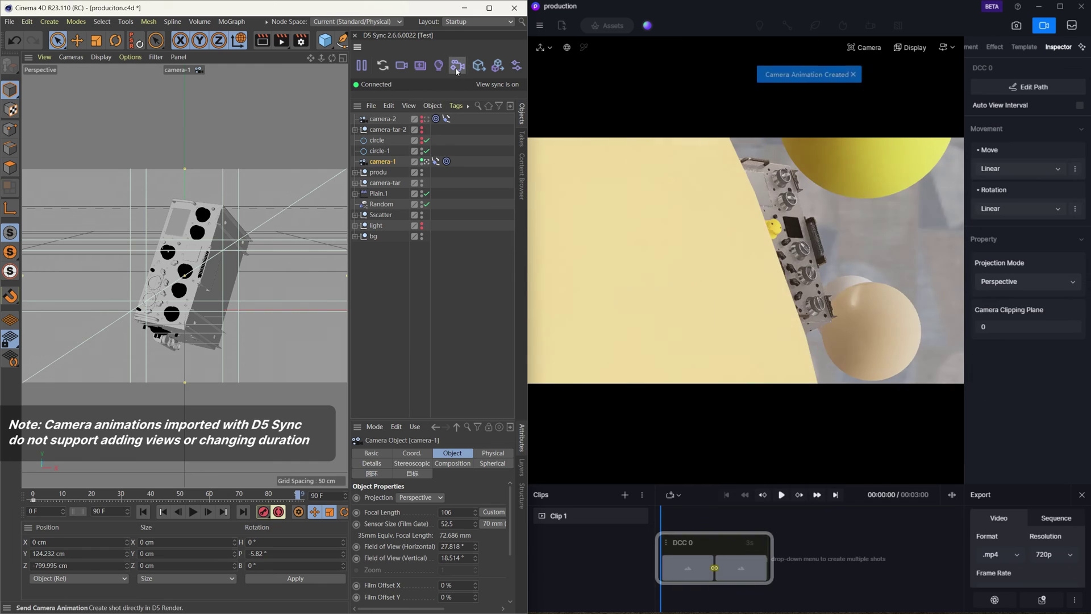
pyautogui.click(781, 495)
pyautogui.click(781, 495)
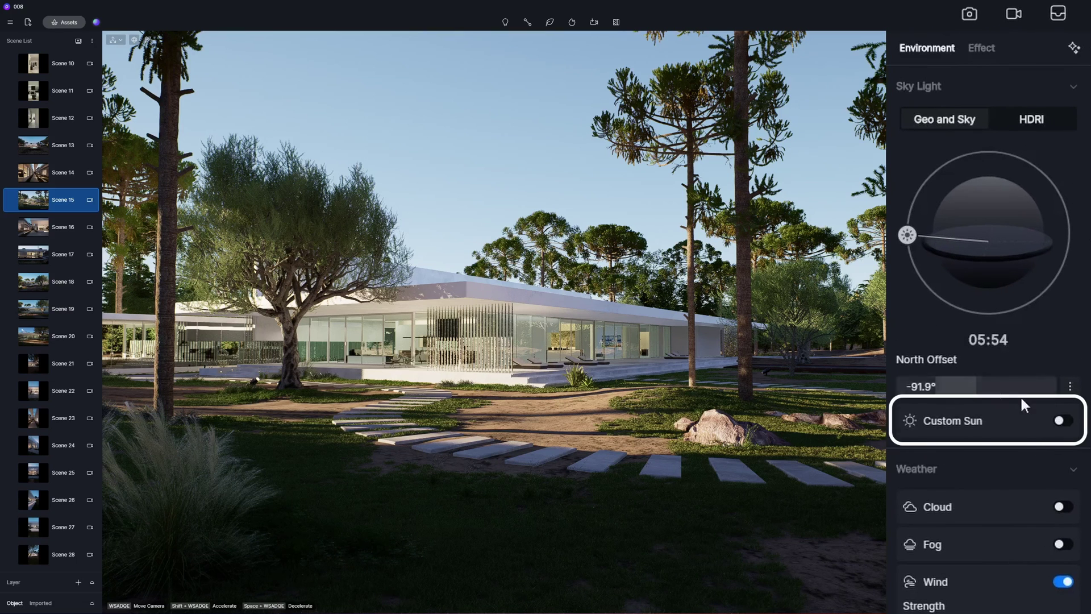
# Enable a custom sun, set its altitude to 12.6 and azimuth to about 25
pyautogui.click(1062, 420)
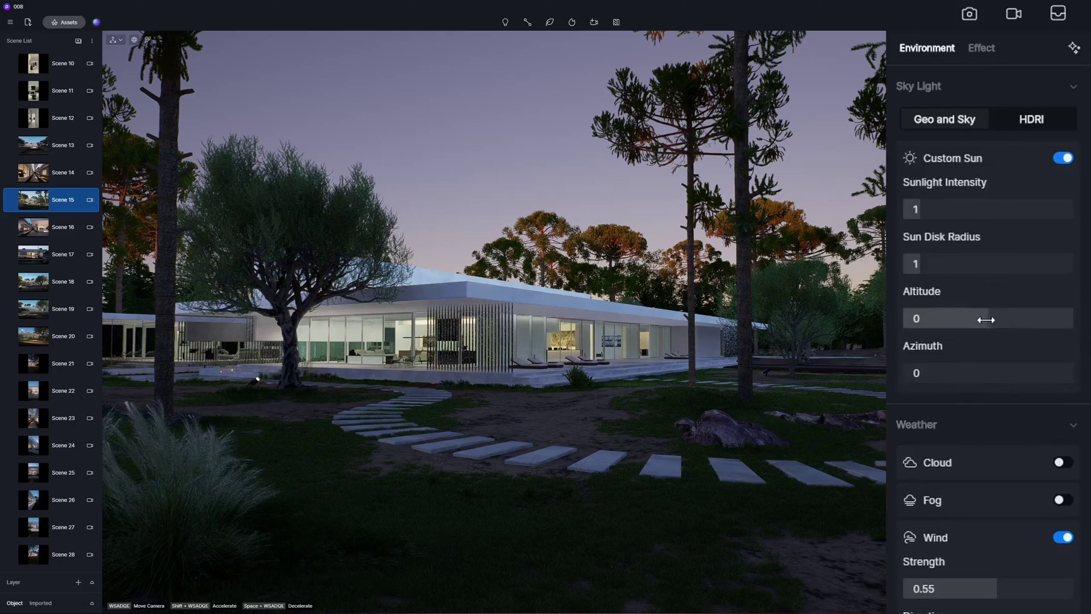
pyautogui.moveTo(987, 324); pyautogui.dragTo(998, 324)
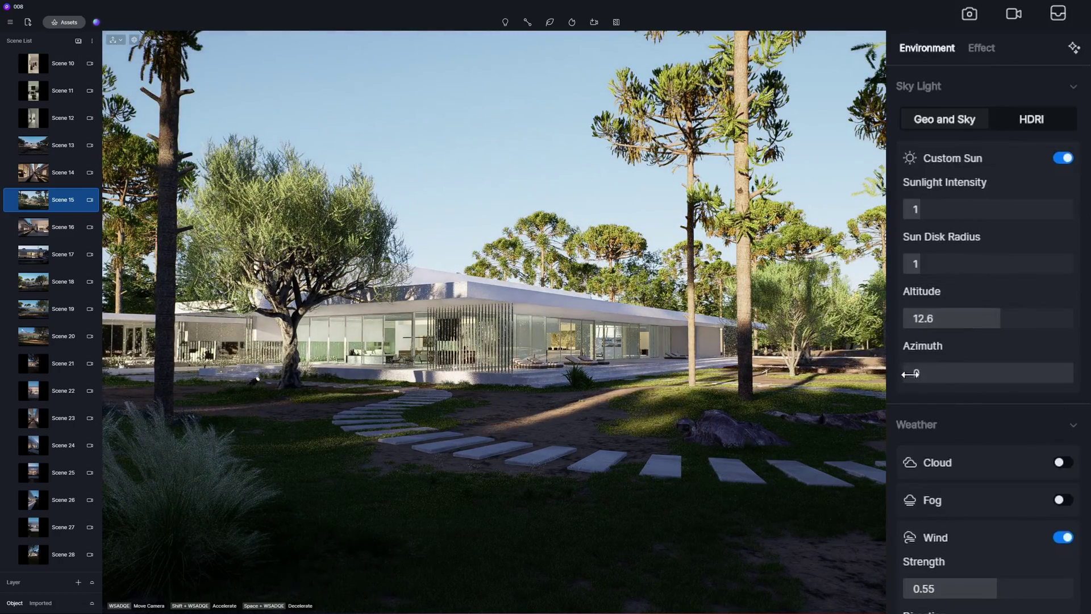
pyautogui.moveTo(976, 373); pyautogui.dragTo(936, 375)
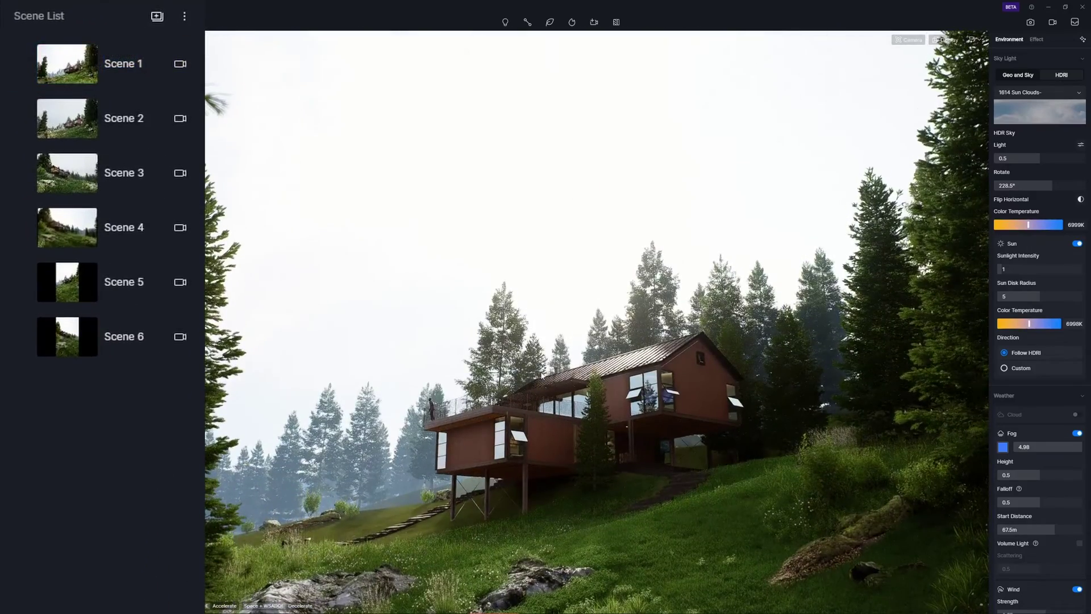
# Set Scene 1's camera aspect ratio to square 1:1
pyautogui.click(67, 63)
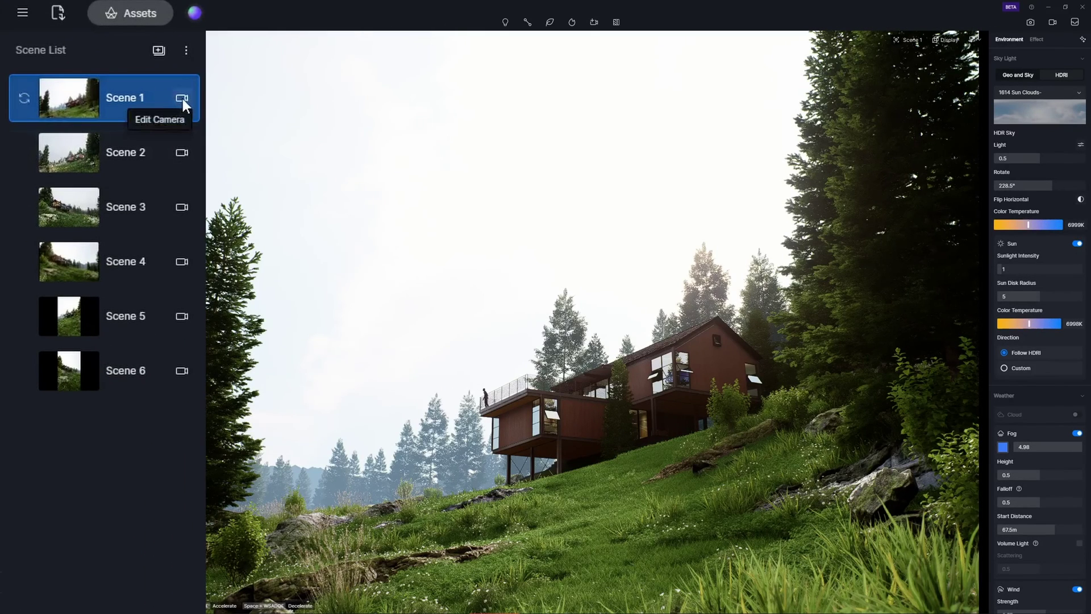
pyautogui.click(182, 97)
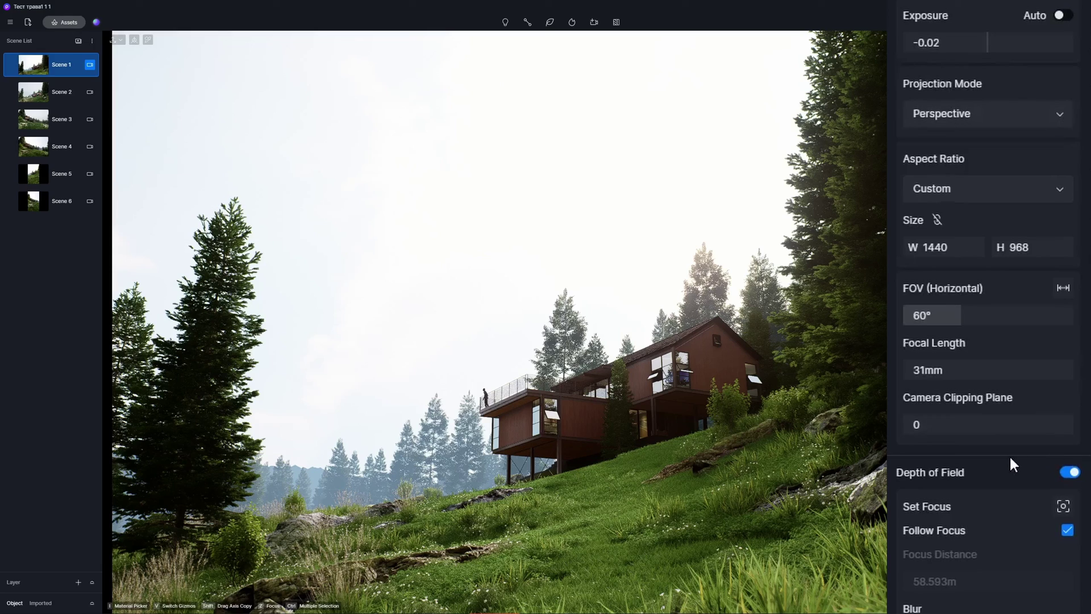
pyautogui.click(1061, 188)
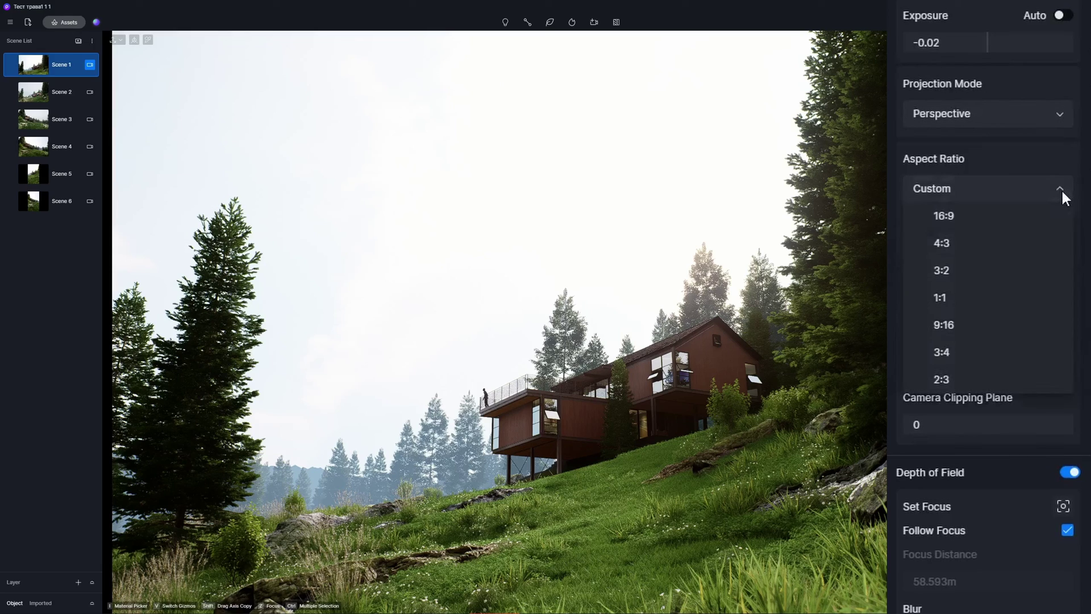
pyautogui.click(1053, 299)
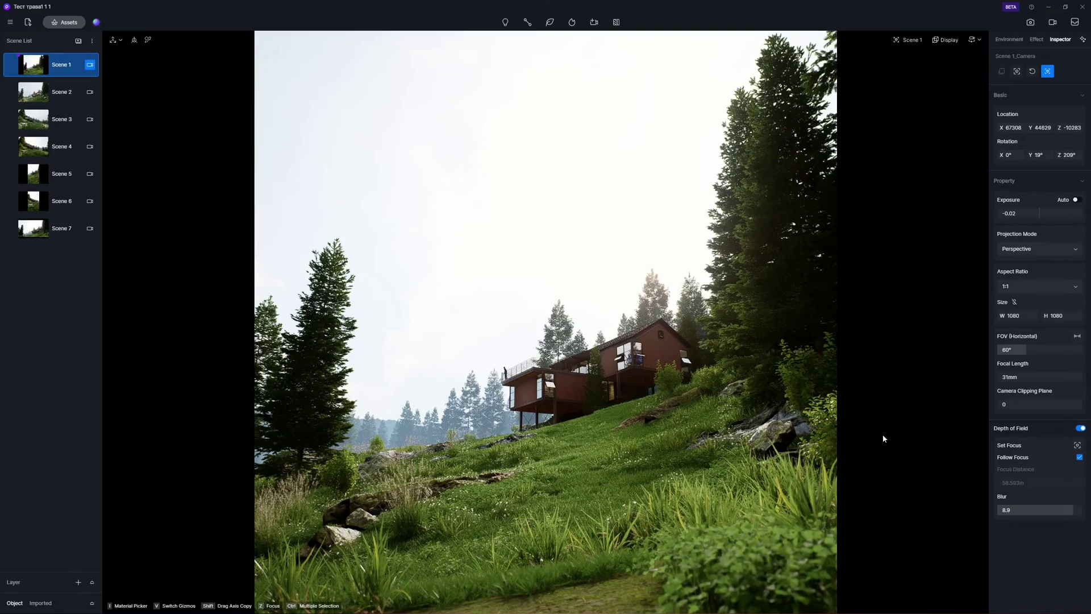
# Move the camera closer to the hillside foliage and update Scene 1 with this view
pyautogui.press('w')
pyautogui.moveTo(882, 434); pyautogui.dragTo(856, 456, button='right')
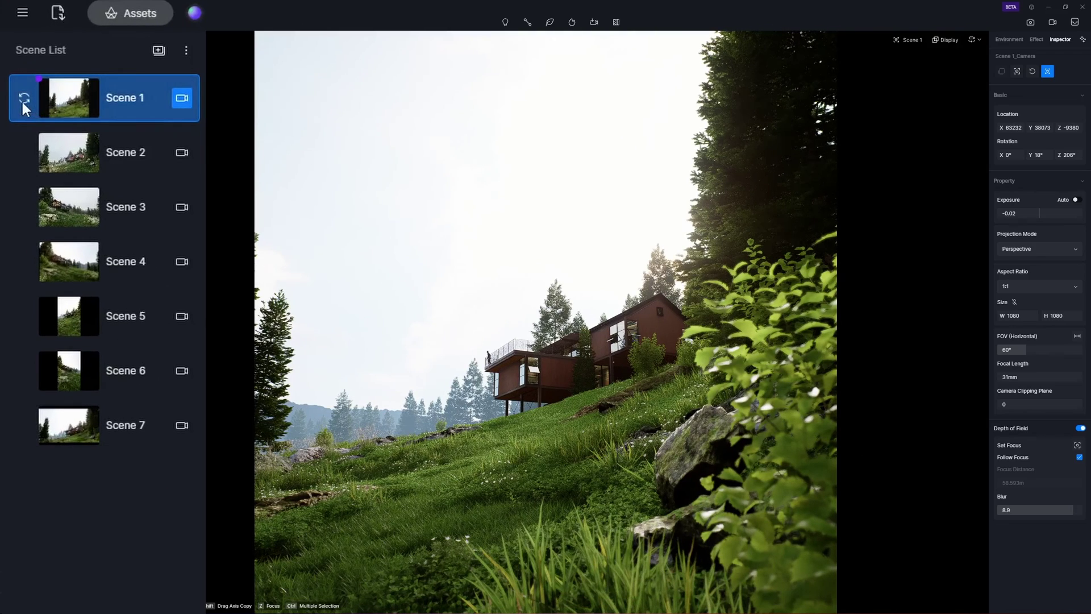
pyautogui.click(21, 104)
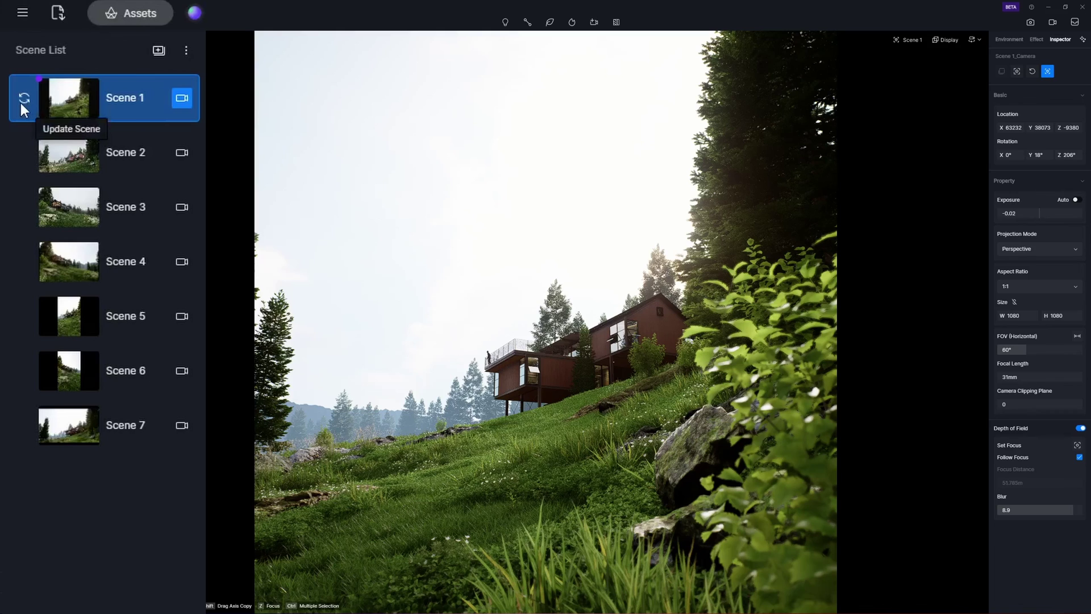
pyautogui.click(182, 97)
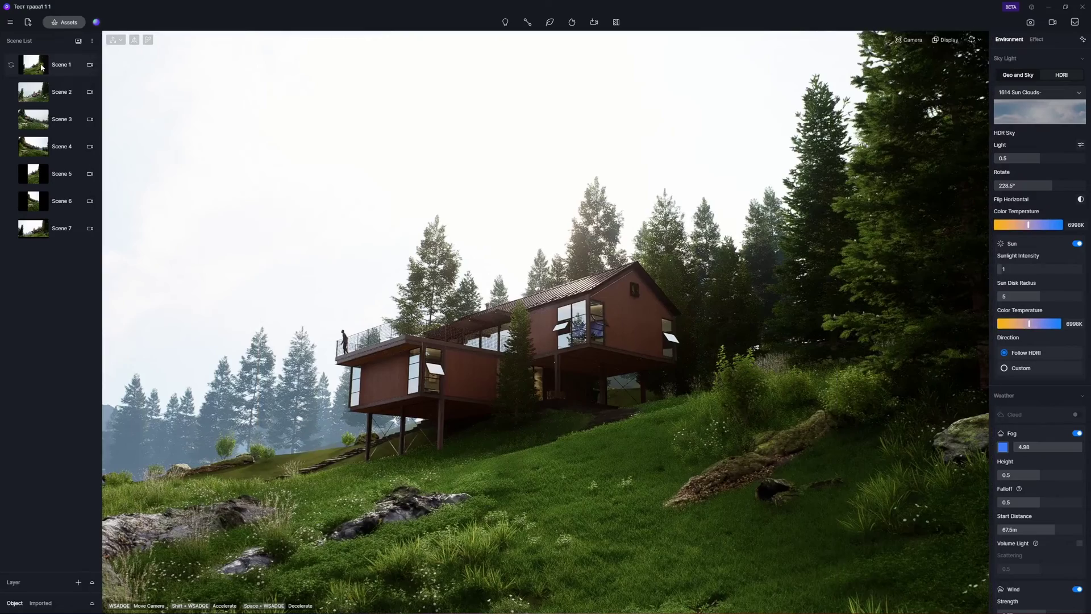
# Preview the cameras of Scene 1, Scene 2 and Scene 7, then switch back to Scene 1's camera
pyautogui.click(41, 67)
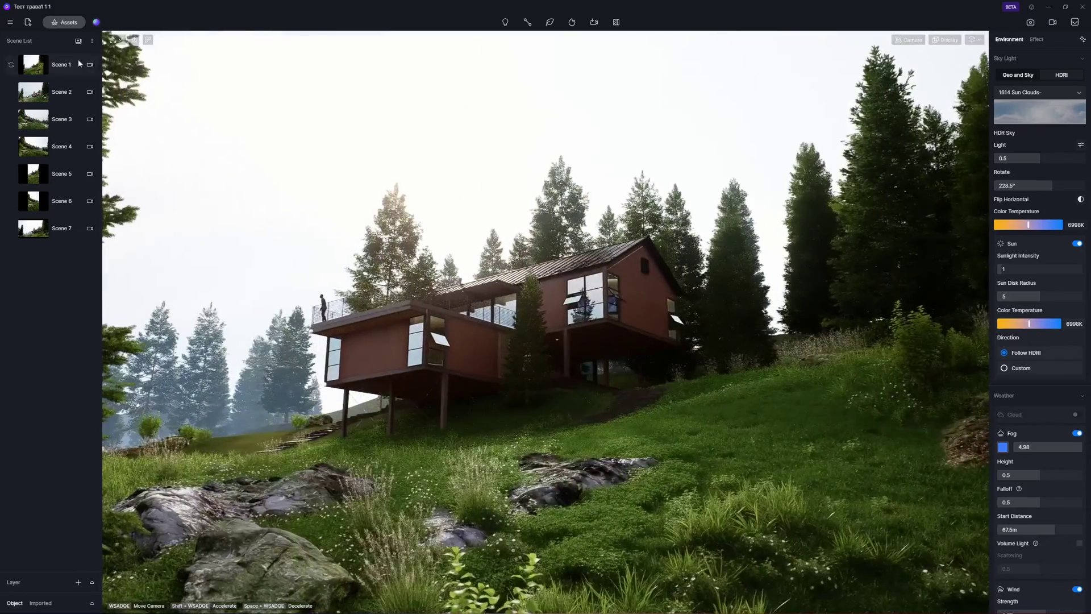
pyautogui.click(43, 69)
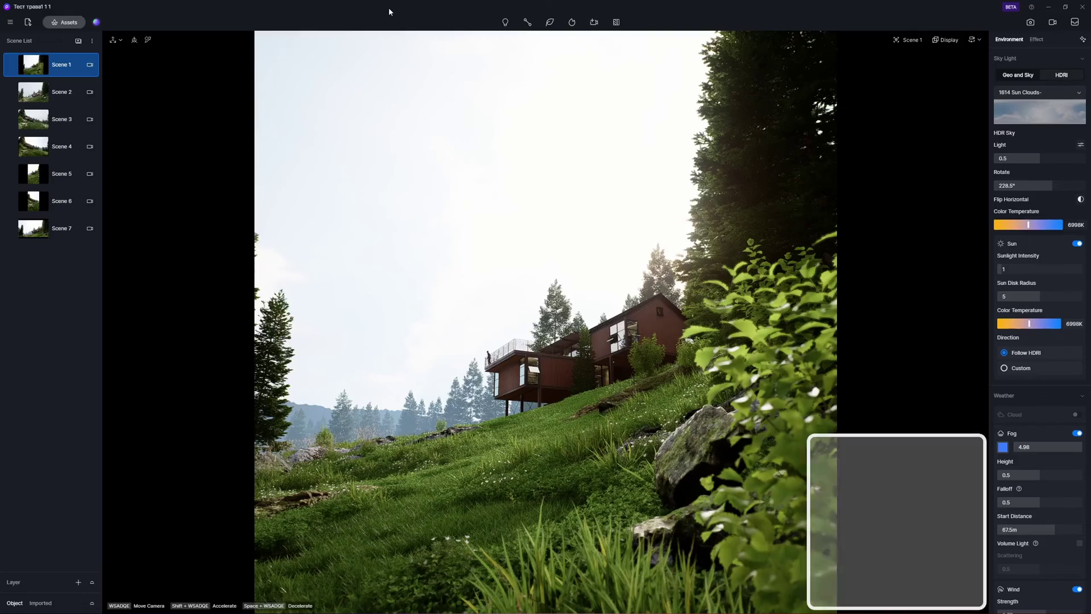
pyautogui.press('w')
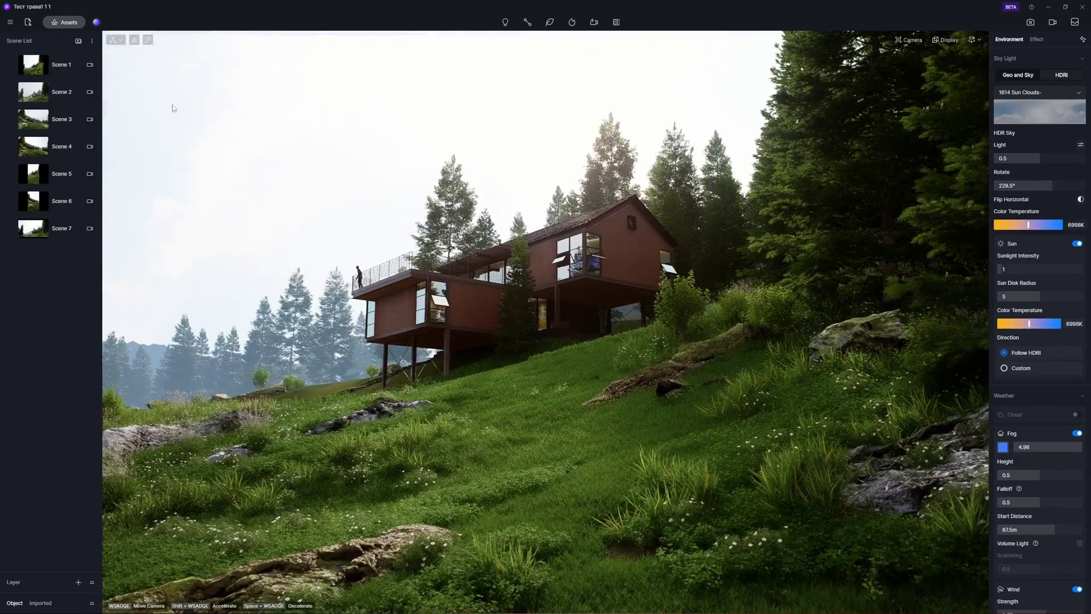
pyautogui.click(90, 65)
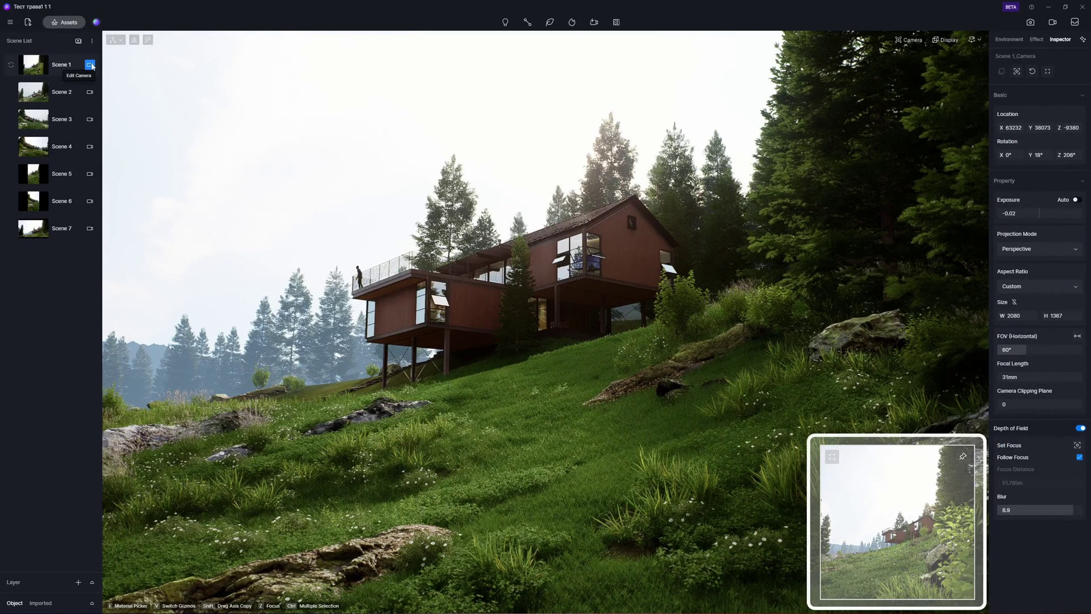
pyautogui.click(90, 93)
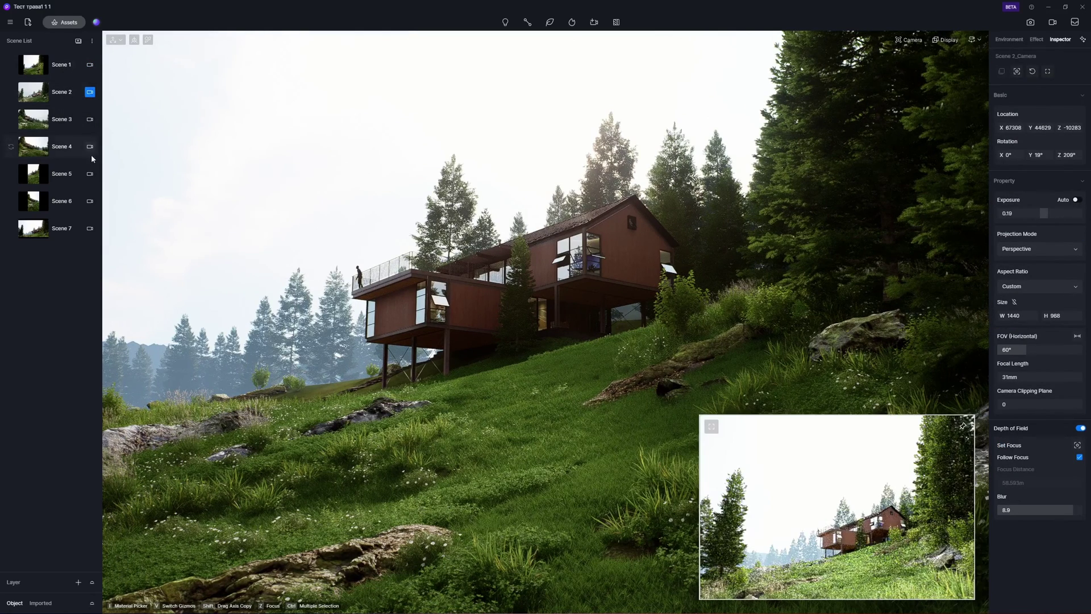
pyautogui.click(89, 175)
pyautogui.click(89, 229)
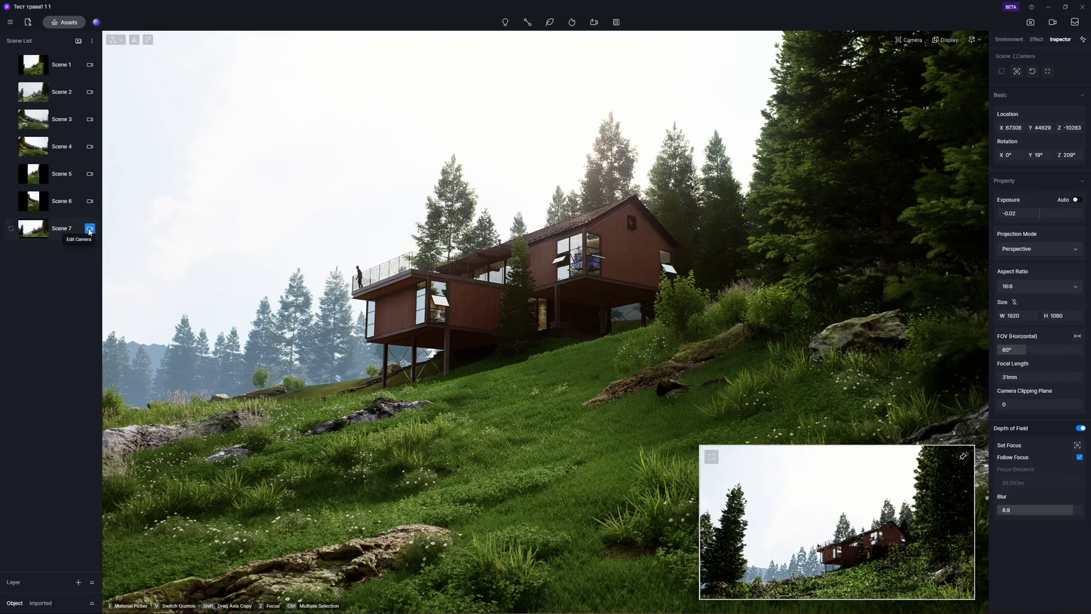
pyautogui.click(90, 65)
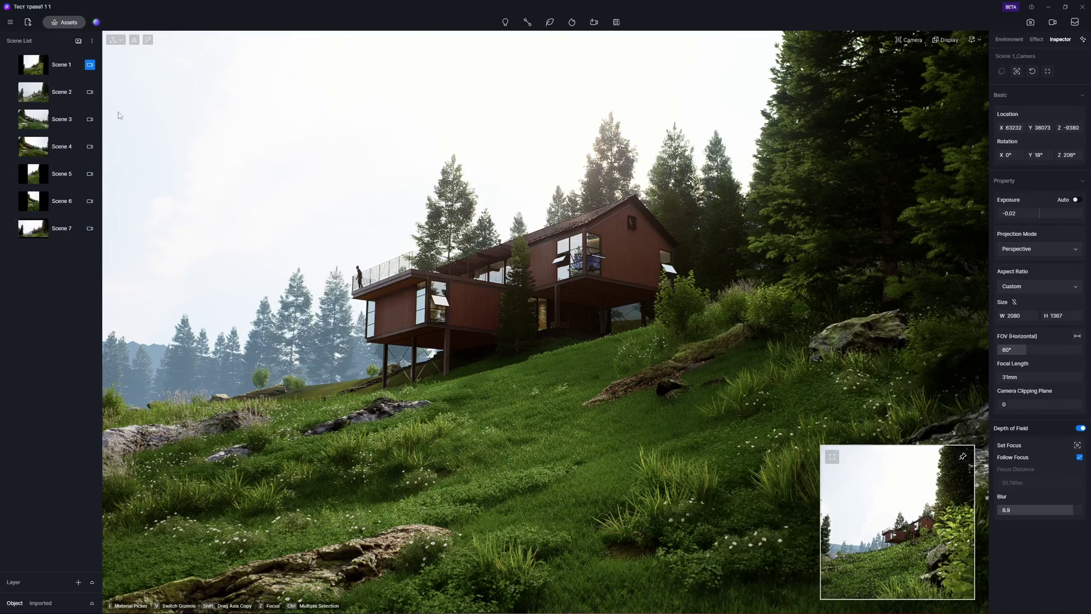
# Move the bush beside the rocks sideways along one axis, then return to the Scene 1 view
pyautogui.moveTo(687, 394); pyautogui.dragTo(726, 397, button='right')
pyautogui.click(731, 367)
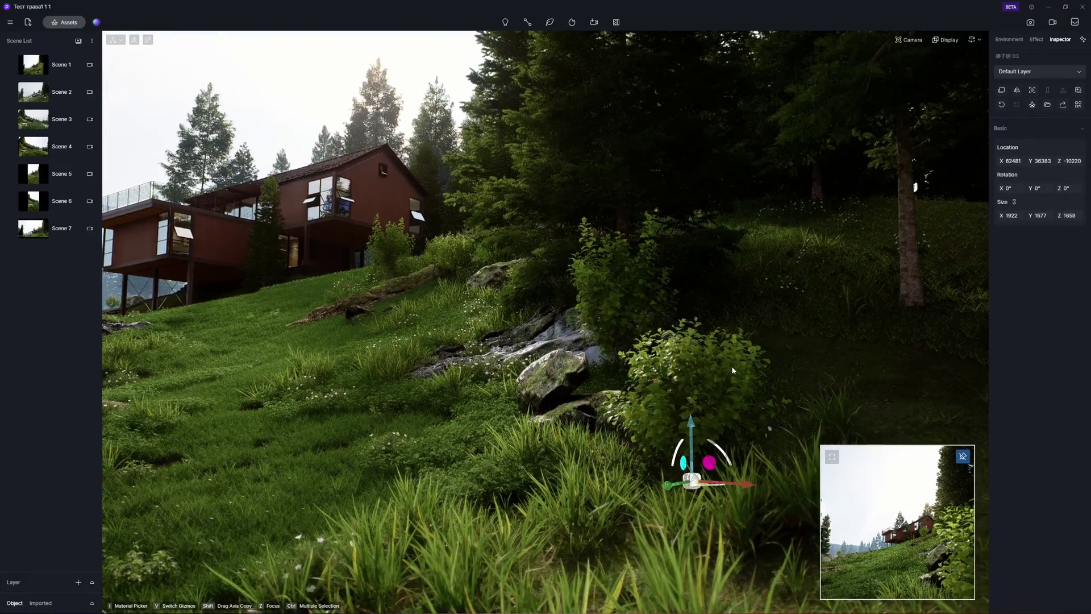
pyautogui.moveTo(656, 484); pyautogui.dragTo(676, 487)
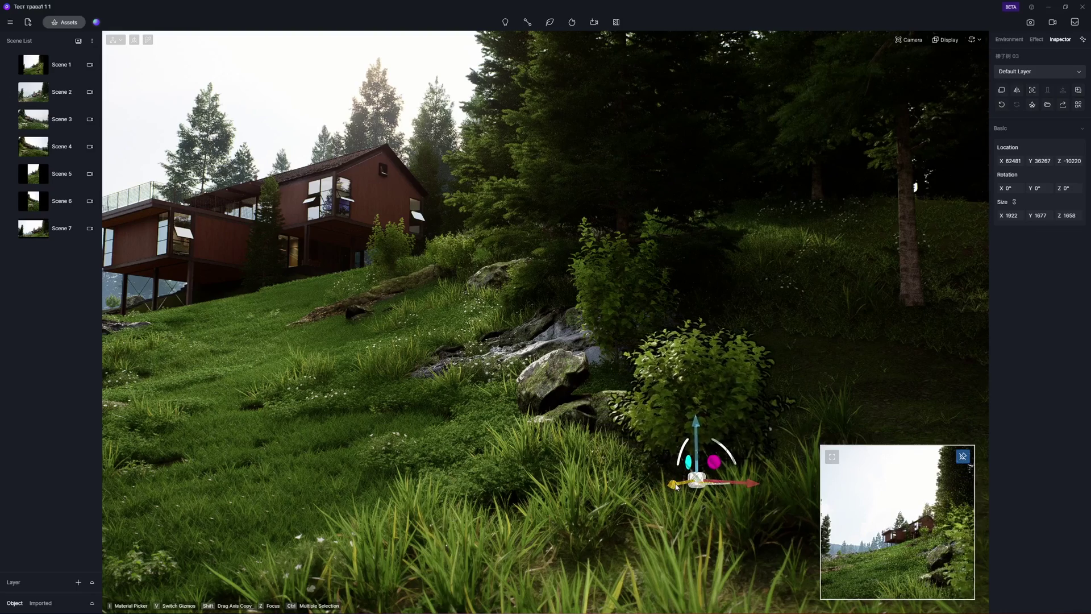
pyautogui.click(833, 457)
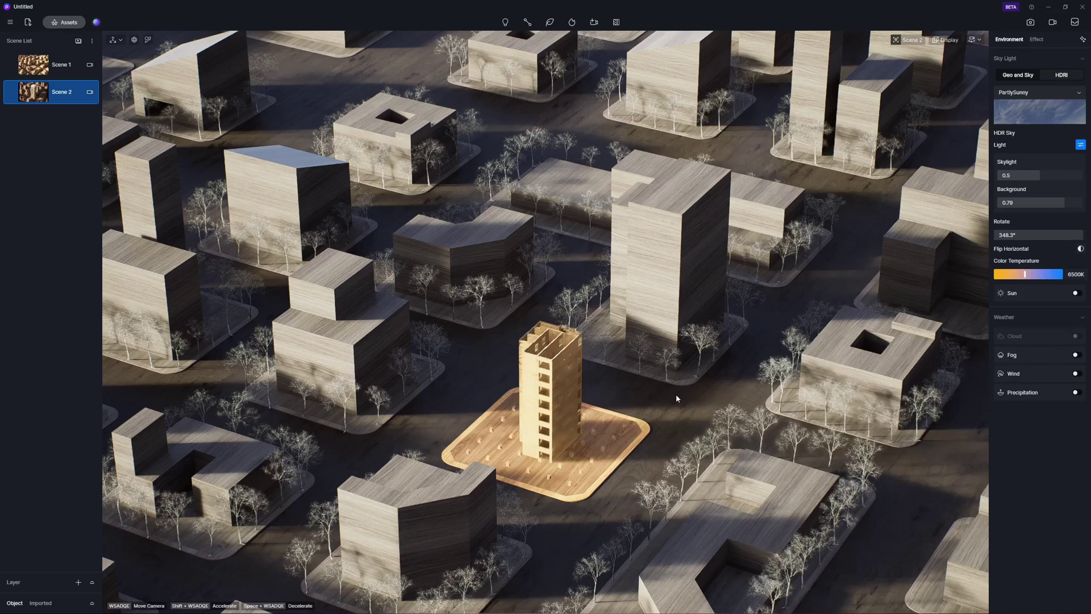
# Pause and resume the timber tower's growth animation and raise its Speed to 200%
pyautogui.click(560, 350)
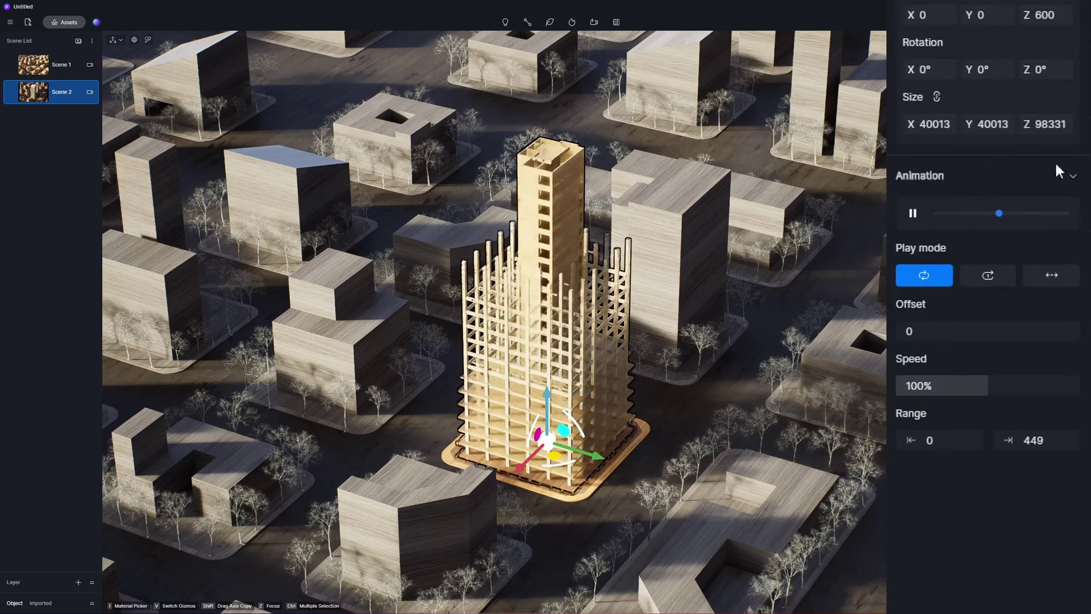
pyautogui.click(913, 215)
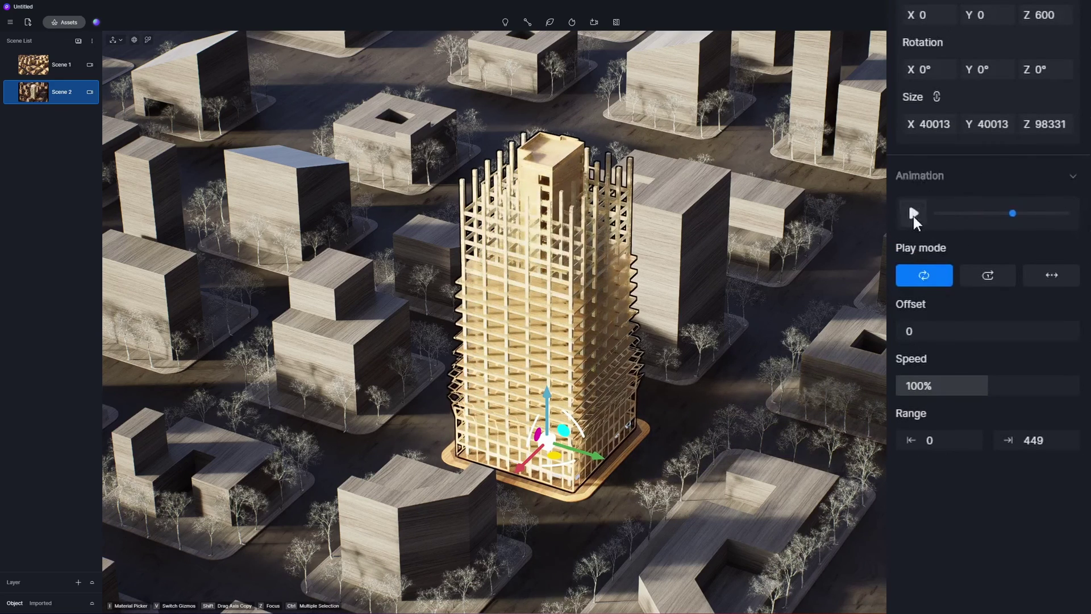
pyautogui.click(913, 216)
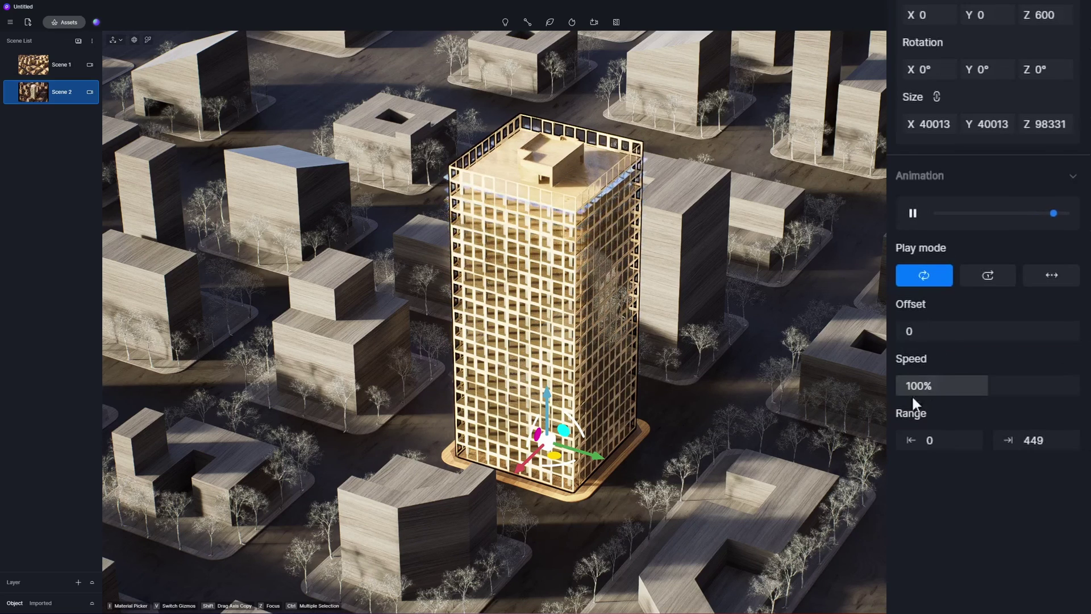
pyautogui.moveTo(984, 383); pyautogui.dragTo(1084, 387)
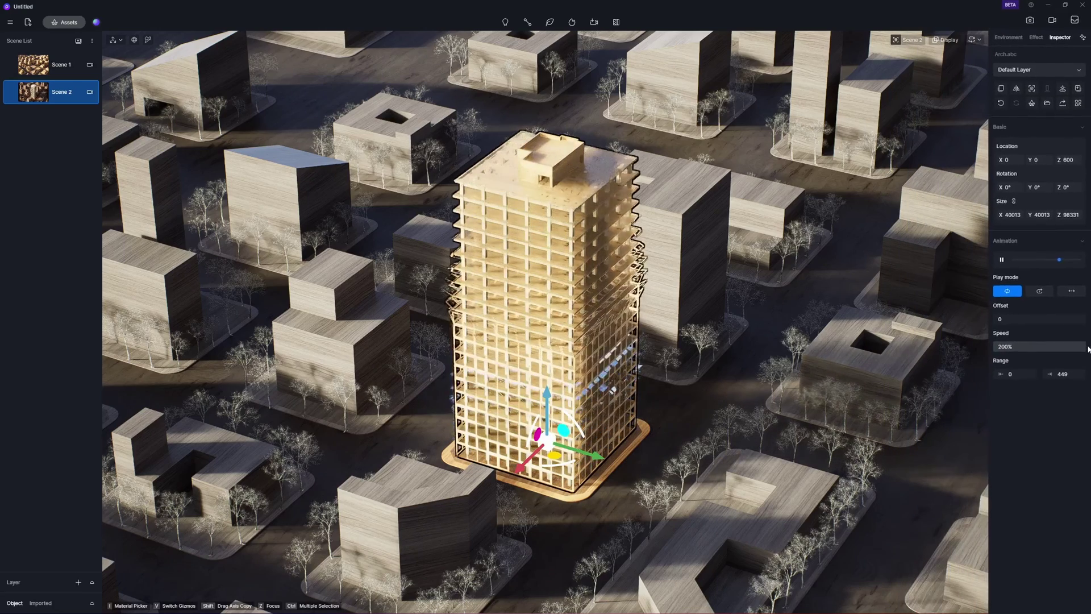
pyautogui.click(977, 391)
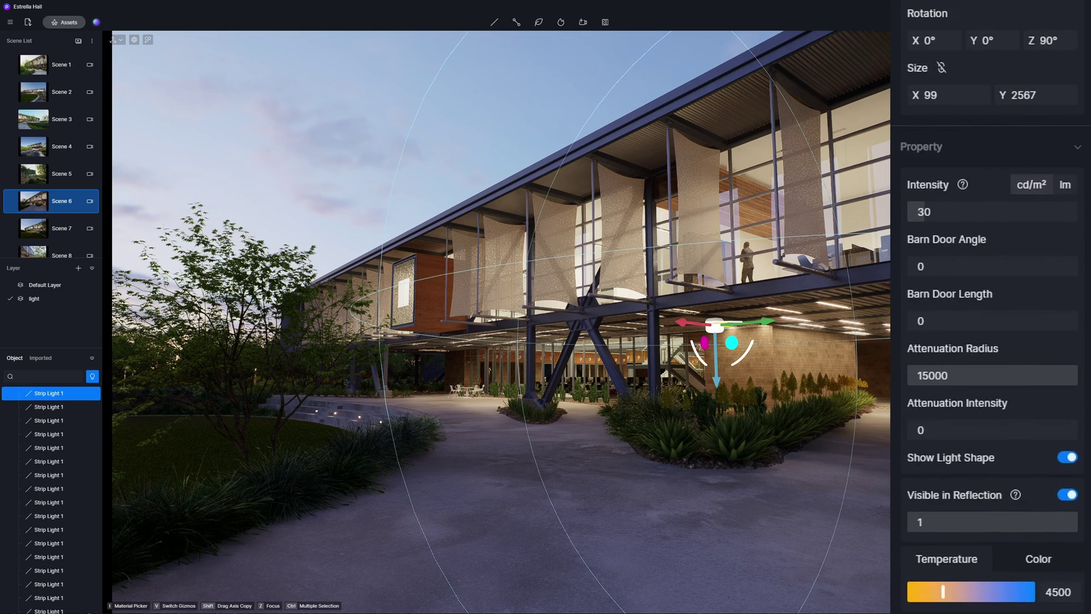
pyautogui.click(1067, 185)
pyautogui.click(1037, 187)
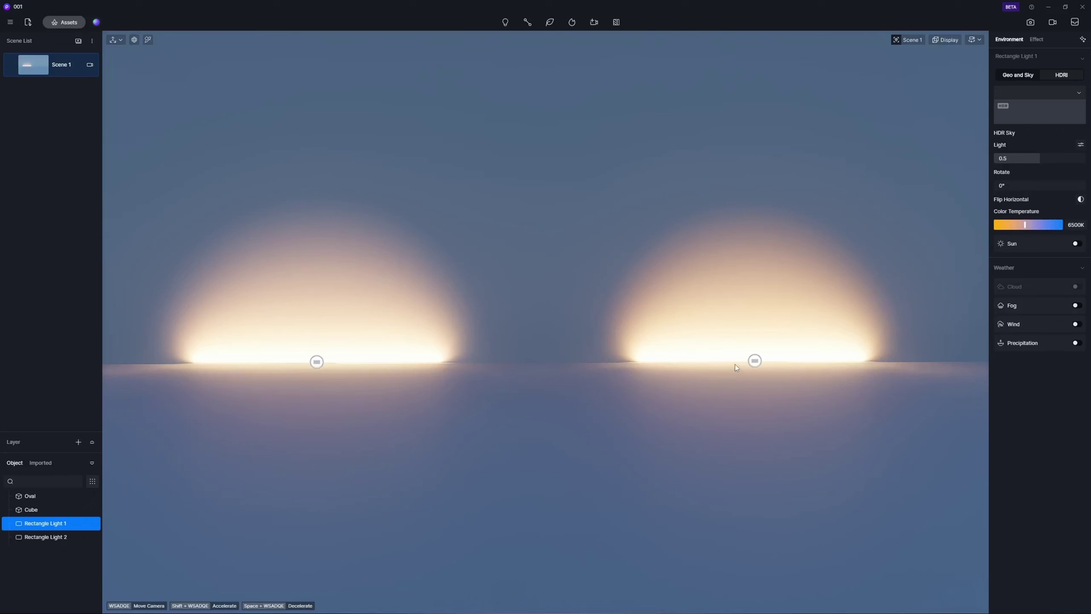
# Raise the right rectangle light's Attenuation Intensity from 0 to 1, then deselect it
pyautogui.click(736, 368)
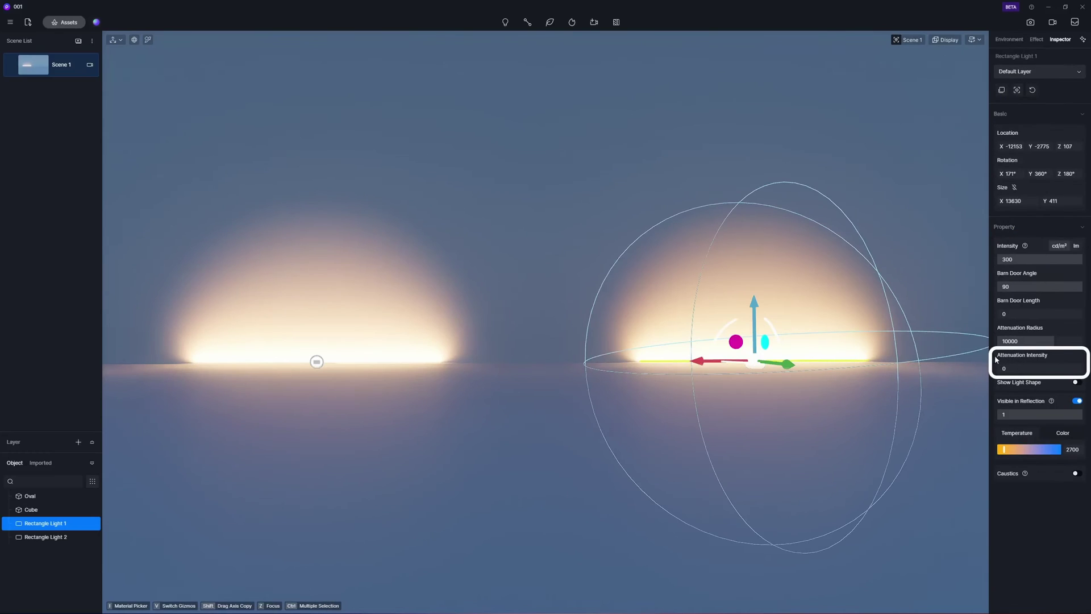
pyautogui.moveTo(1002, 369); pyautogui.dragTo(1087, 374)
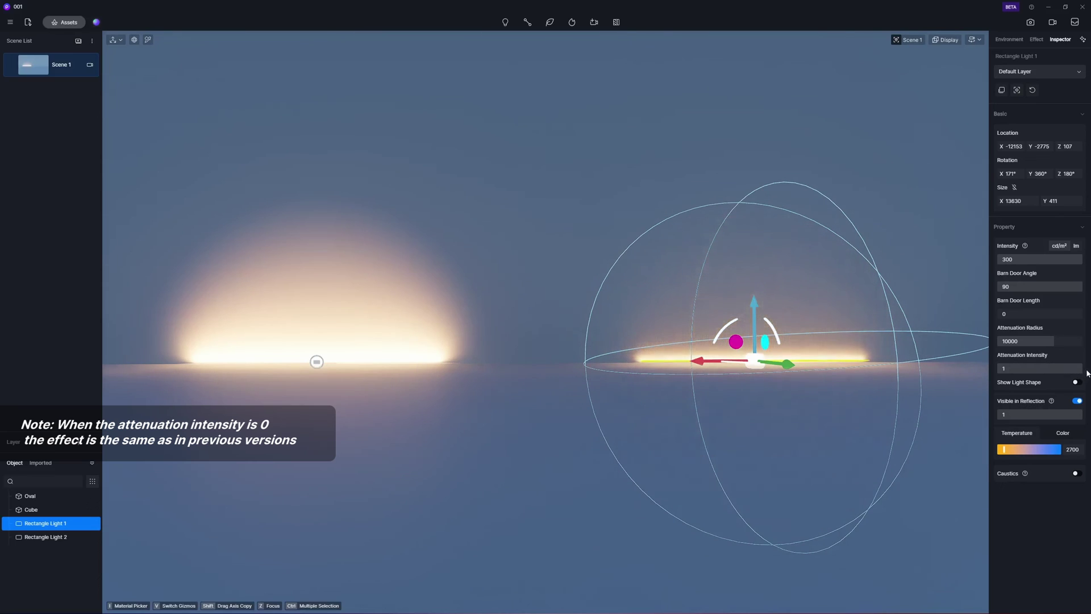
pyautogui.click(971, 387)
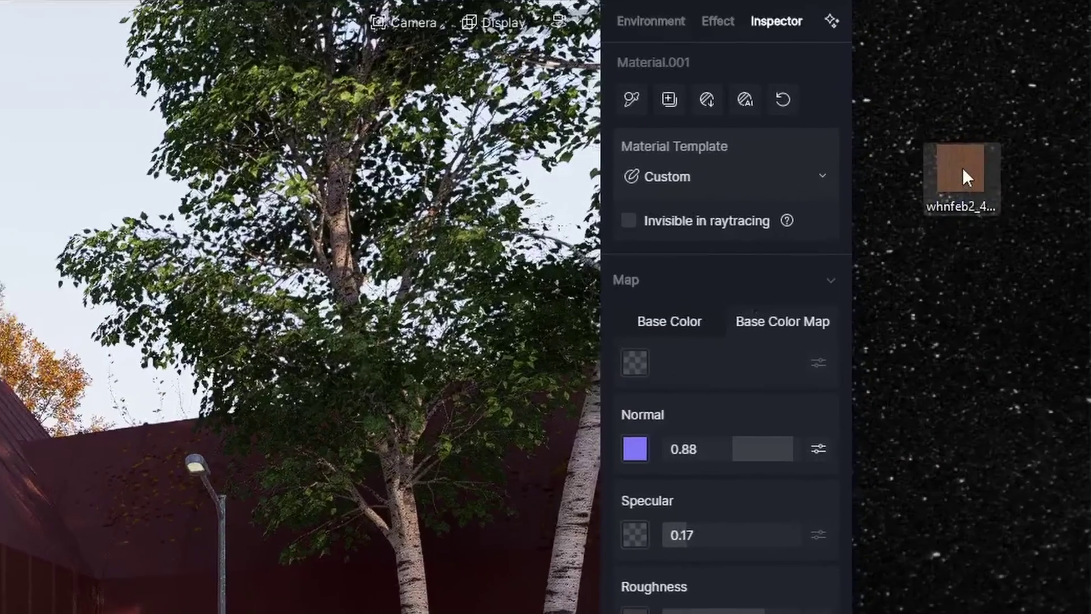
# Drop the brown desktop texture onto the wood panel material's Base Color slot
pyautogui.moveTo(1041, 144); pyautogui.dragTo(926, 217)
pyautogui.moveTo(677, 356); pyautogui.dragTo(667, 358)
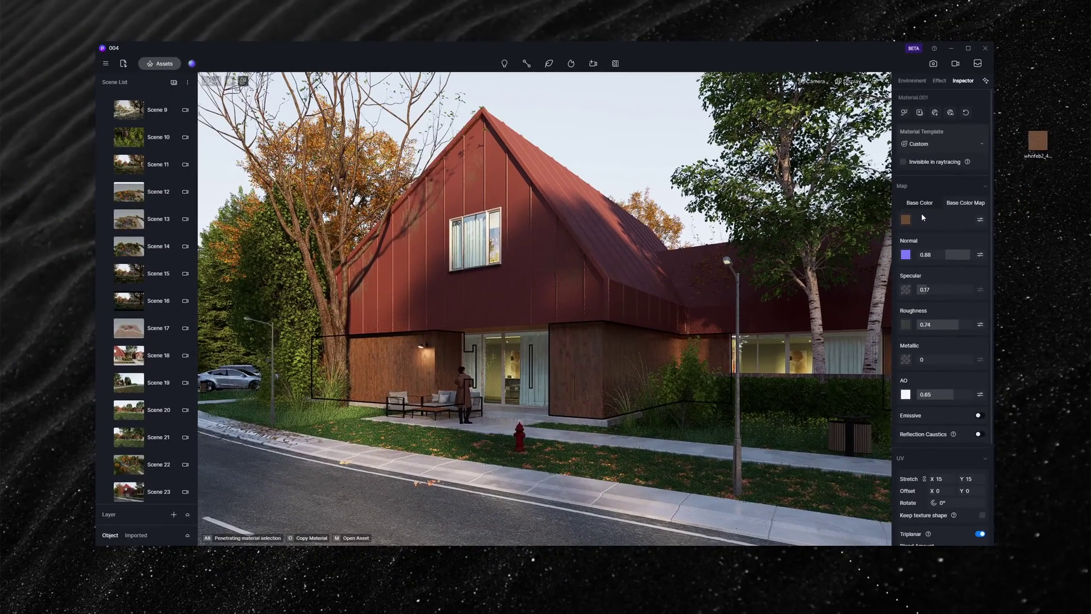
pyautogui.click(692, 129)
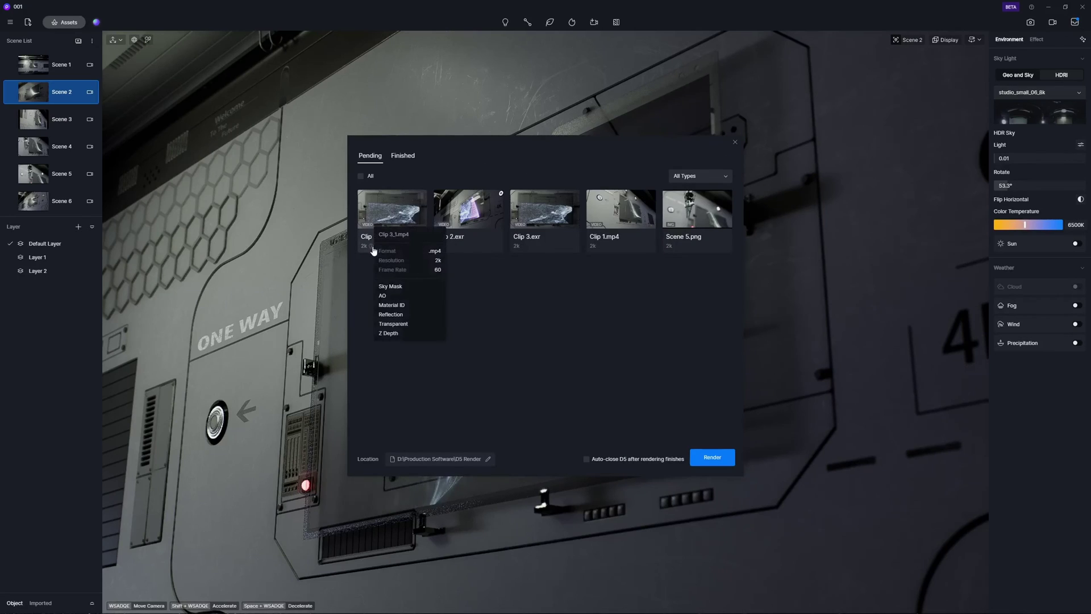
# Check each queued job's format, frame rate and passes in the pending render queue
pyautogui.moveTo(448, 250)
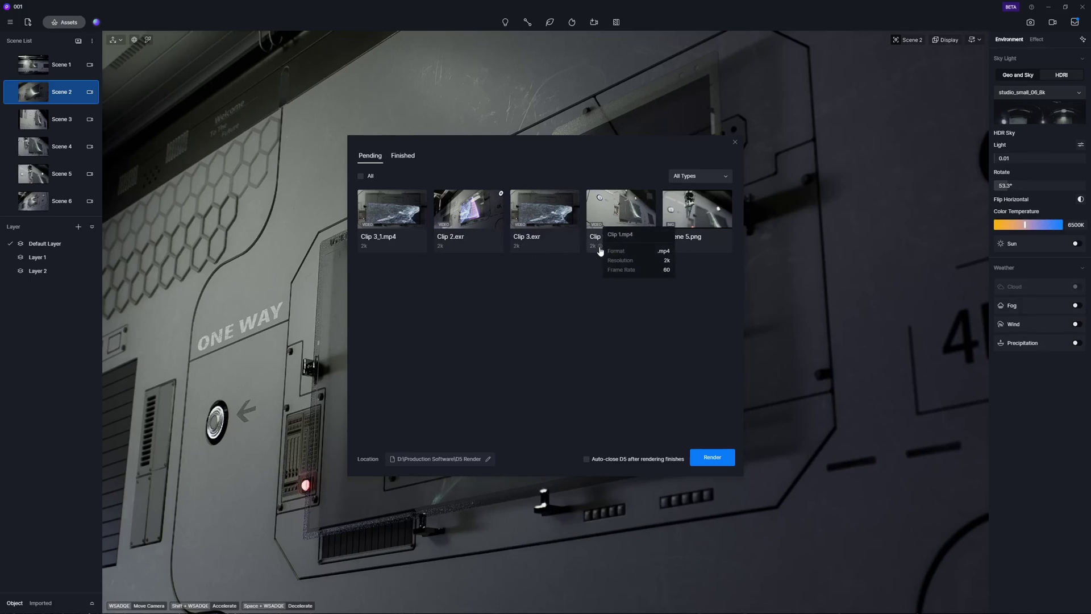
pyautogui.moveTo(677, 249)
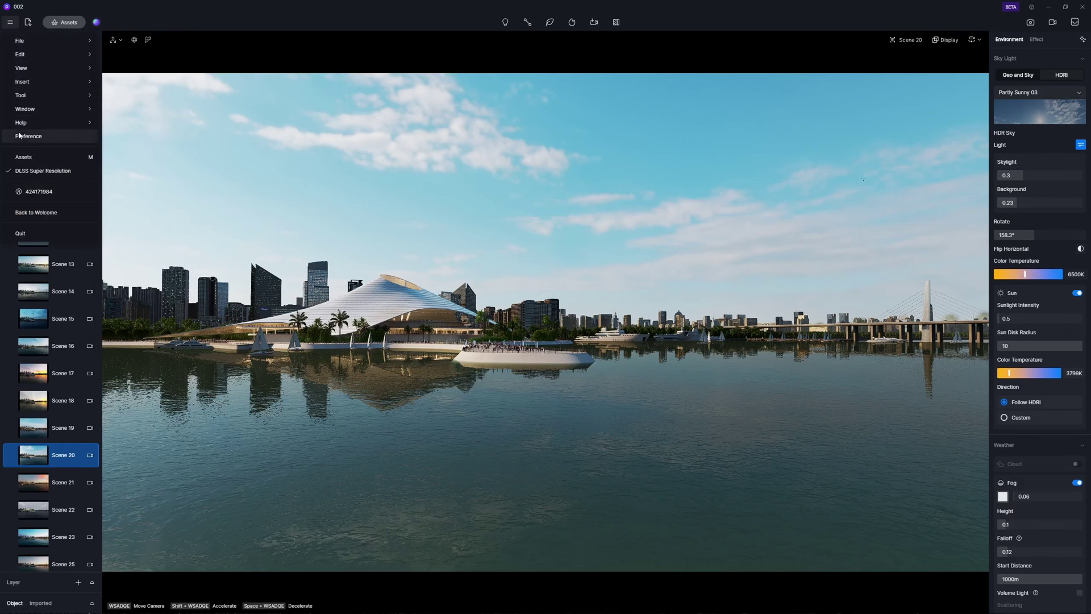
# Switch on Save Compressed Project on the General page of Preferences
pyautogui.click(76, 136)
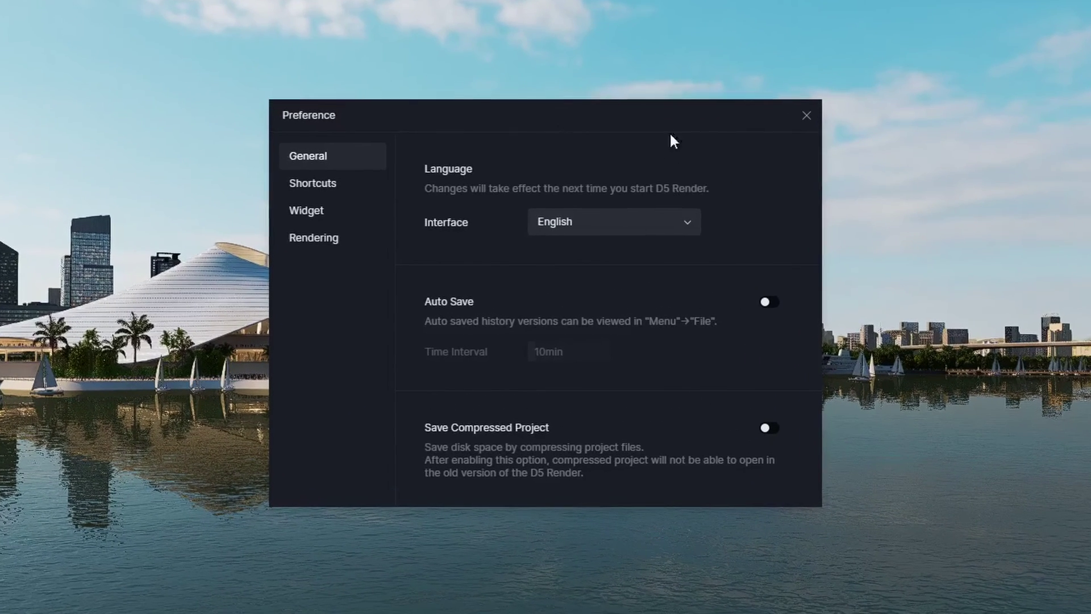
pyautogui.moveTo(817, 178); pyautogui.dragTo(824, 243)
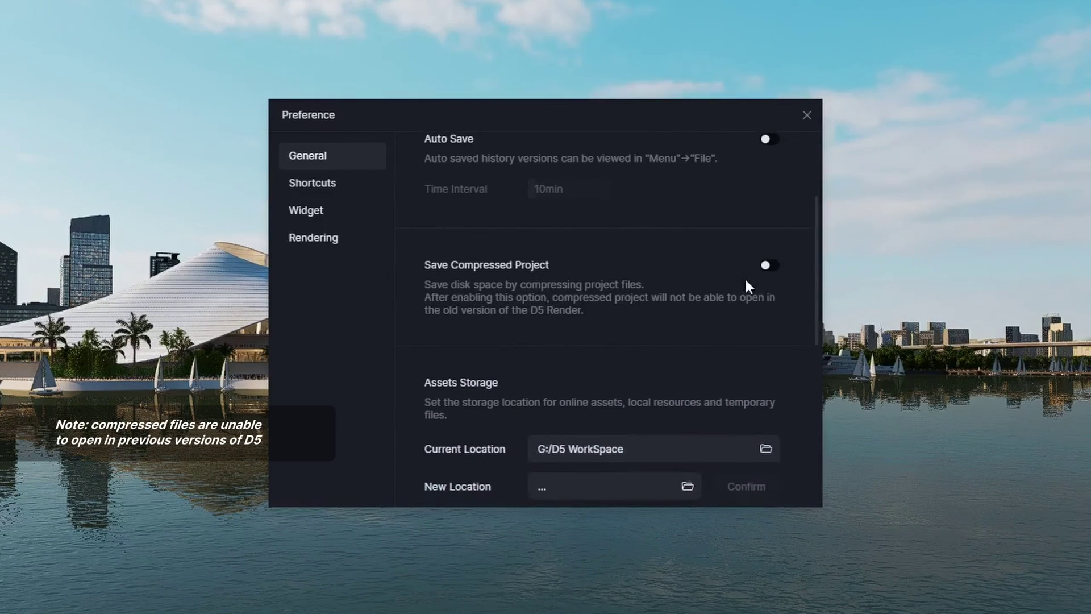
pyautogui.click(767, 265)
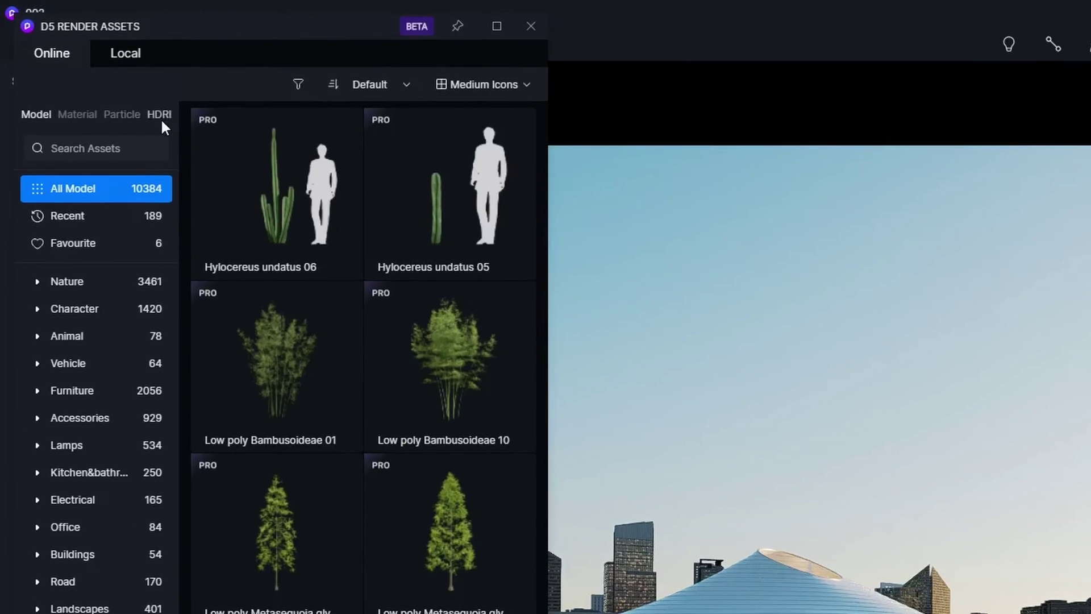
# Try the Dusk 08, Cloudy 05, Partly Sunny 03 and Partly Sunny 02 HDRI skies, then settle on Dusk
pyautogui.click(116, 85)
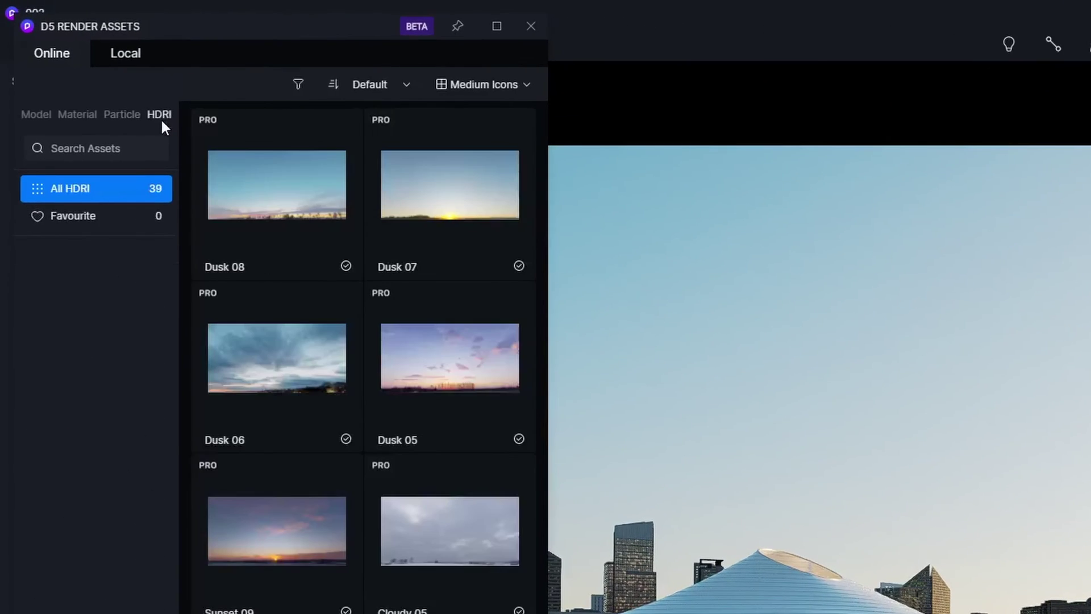
pyautogui.click(288, 200)
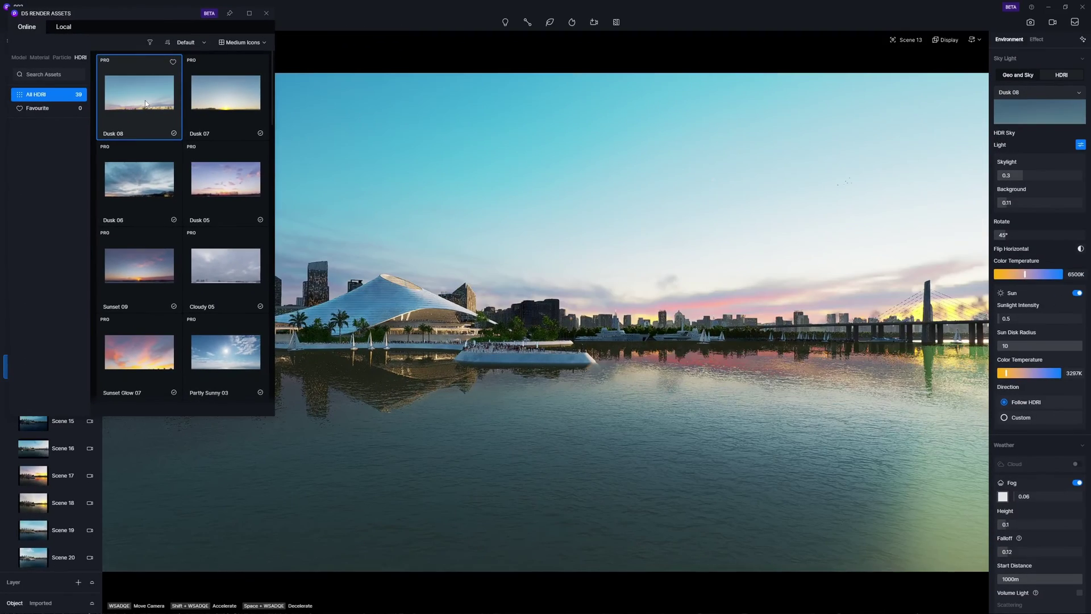
pyautogui.click(234, 263)
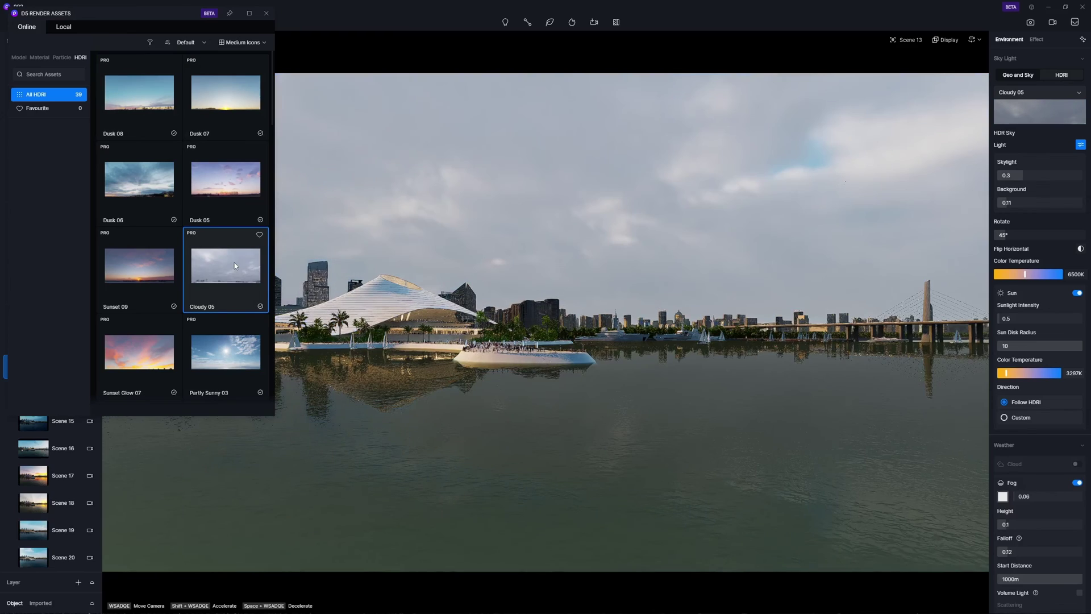
pyautogui.click(227, 354)
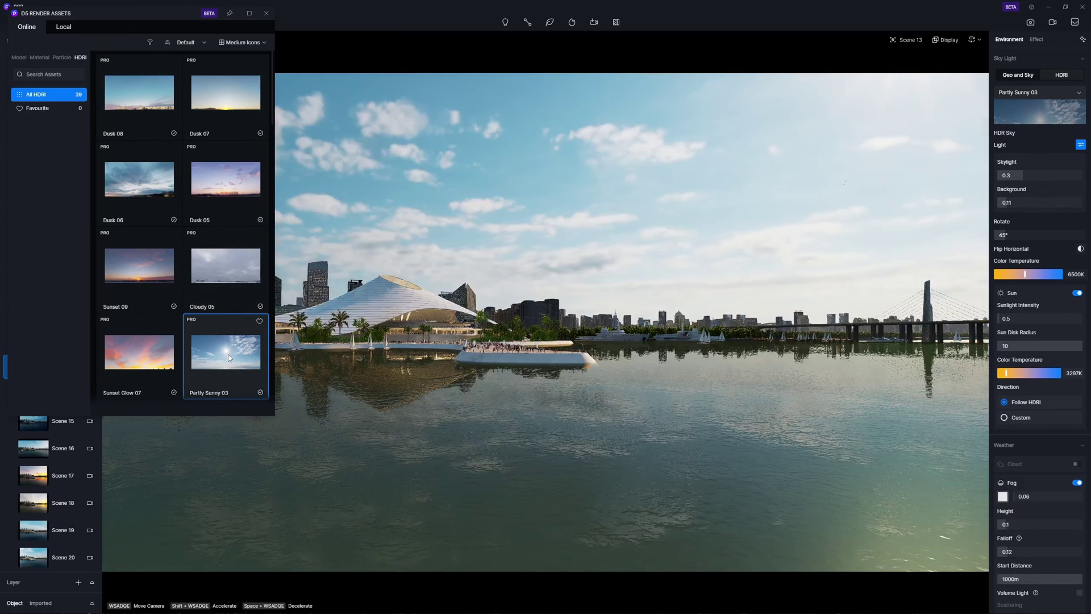
pyautogui.scroll(-10, 227, 354)
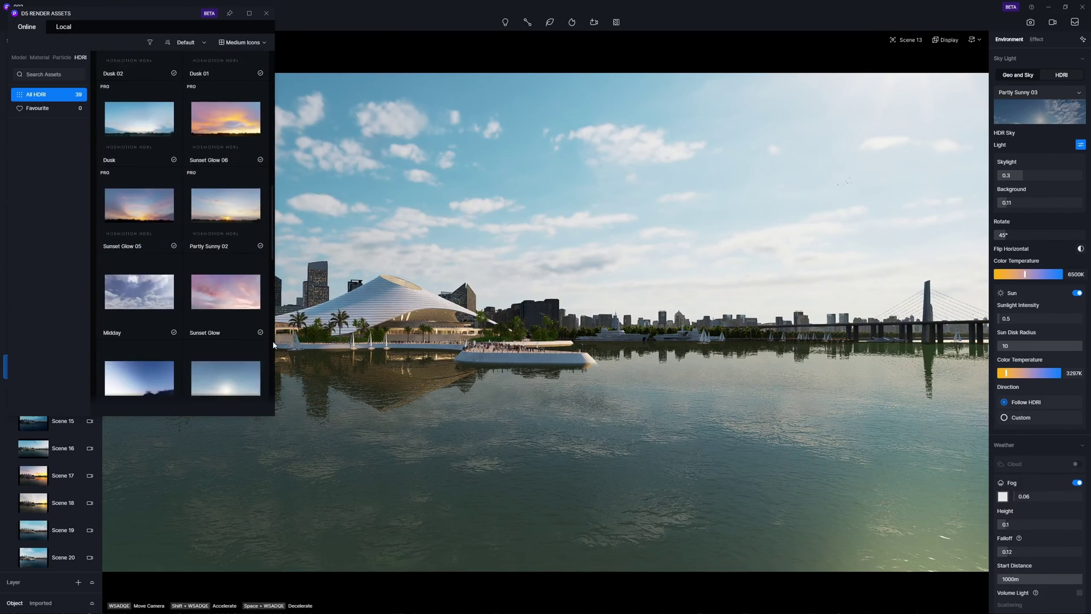
pyautogui.click(238, 213)
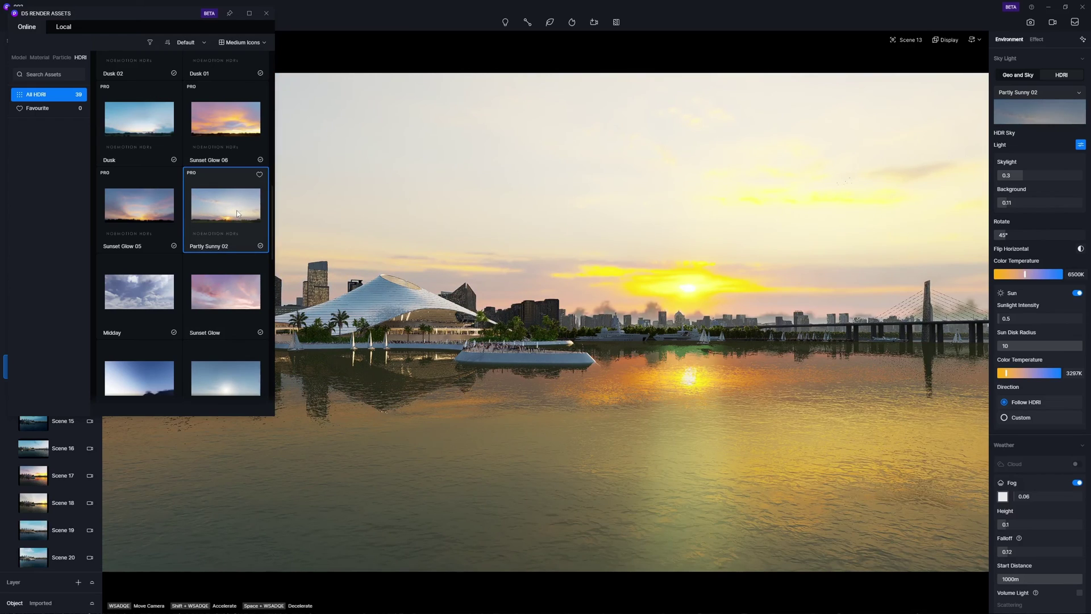
pyautogui.click(156, 146)
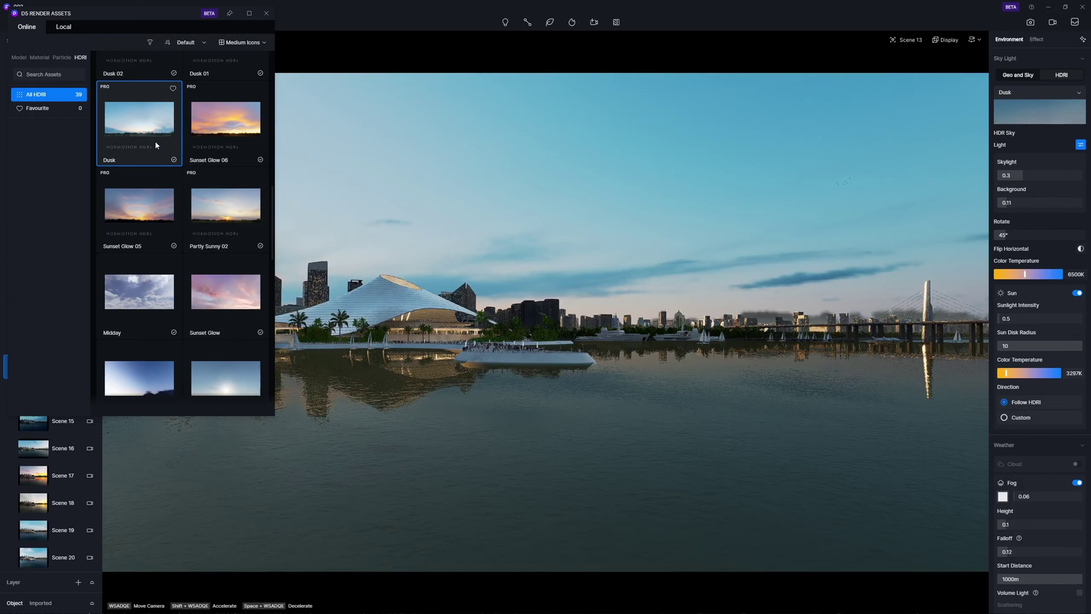
pyautogui.press('Escape')
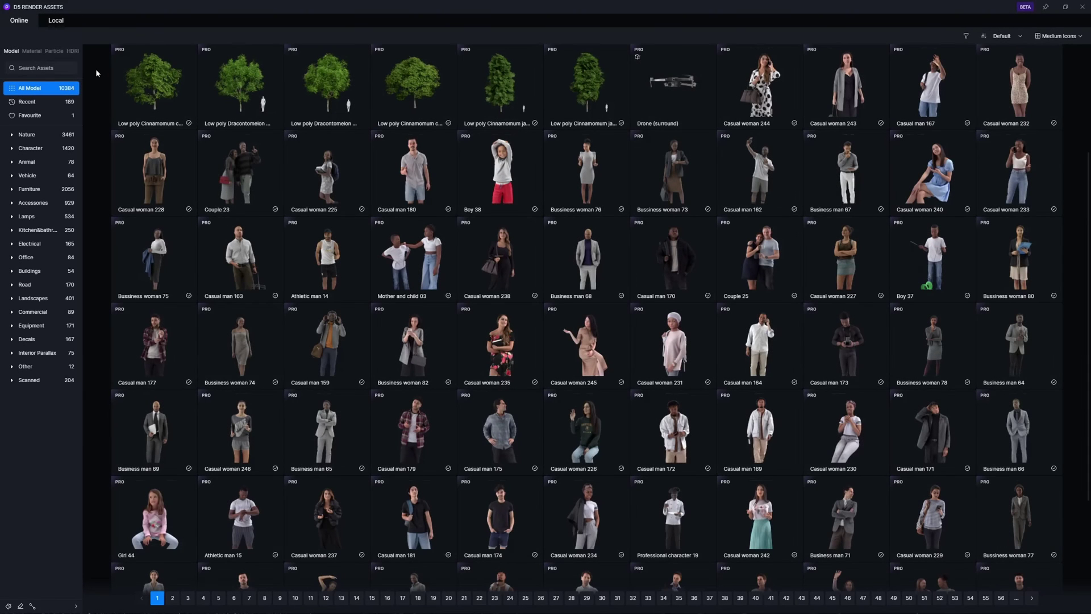
# Cycle the search category through Material, Particle, HDRI and Model, then search models for 'Potted plants'
pyautogui.click(45, 68)
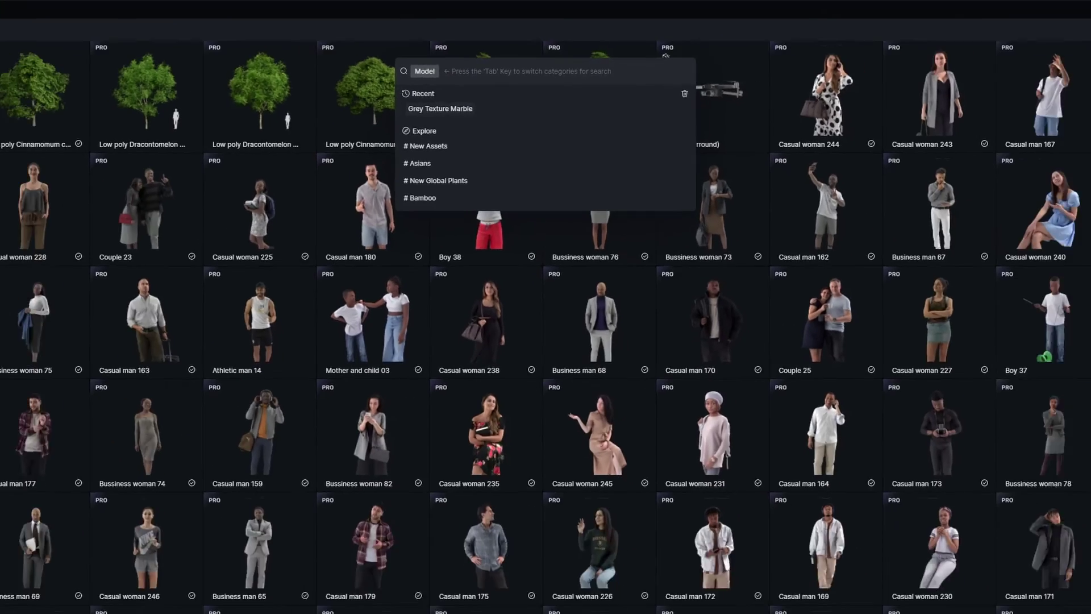
pyautogui.press('Tab')
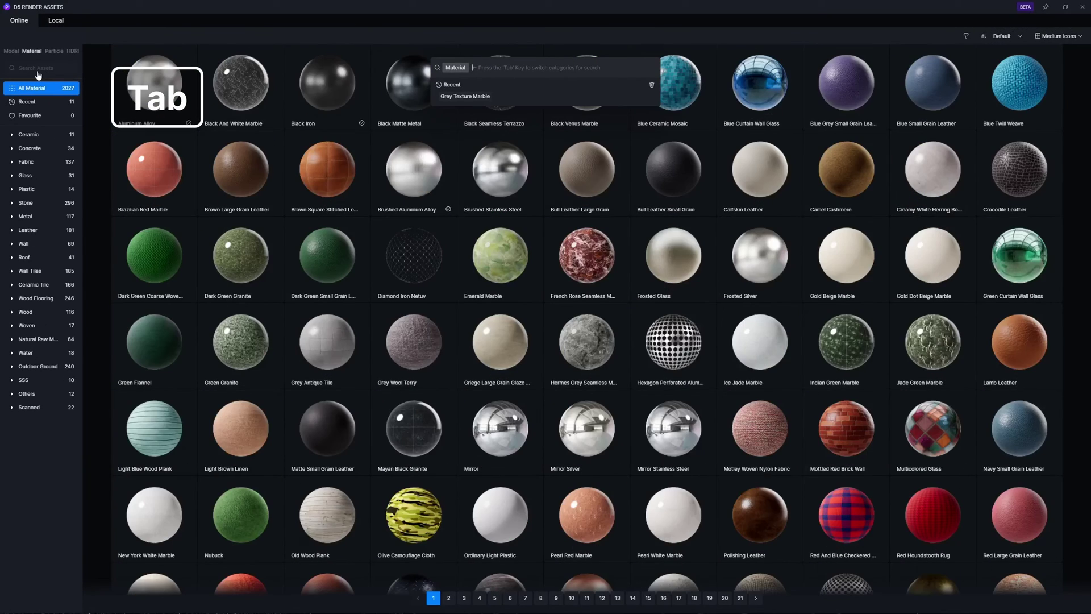
pyautogui.press('Tab')
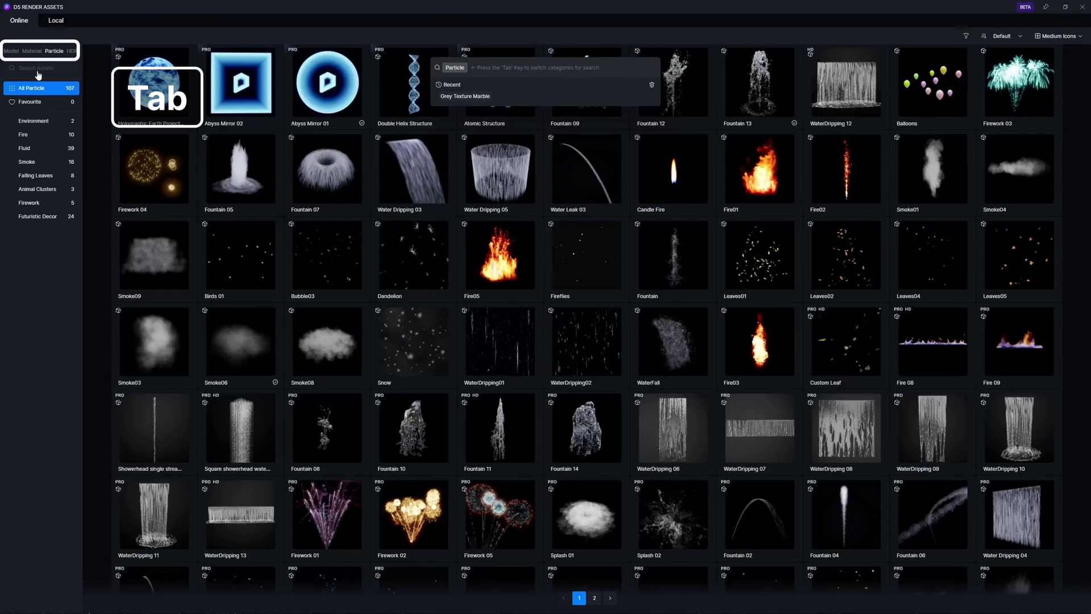
pyautogui.press('Tab')
pyautogui.press('Tab')
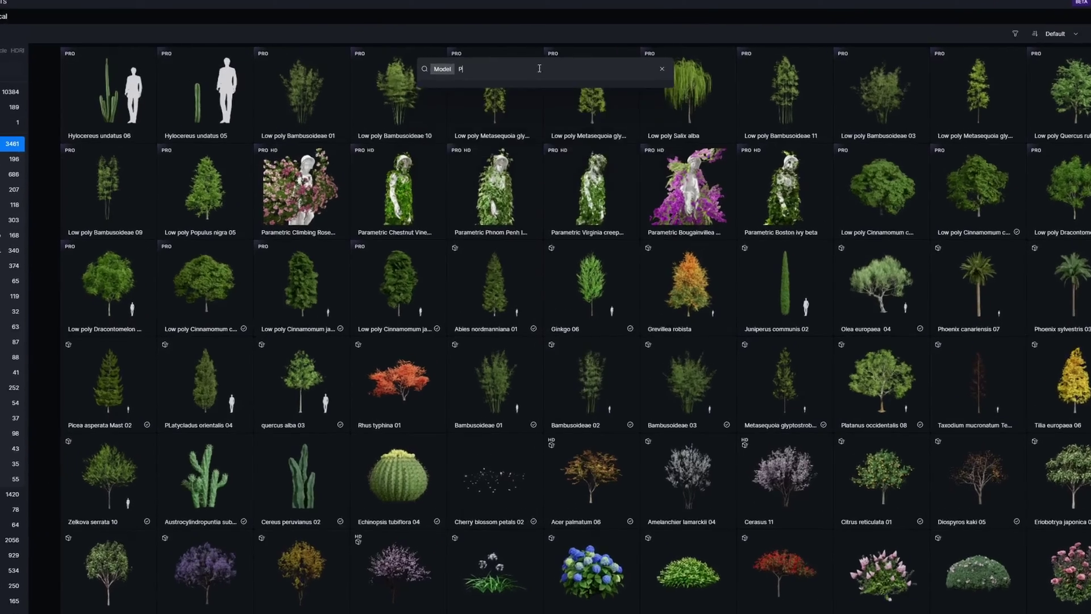
pyautogui.write('Po')
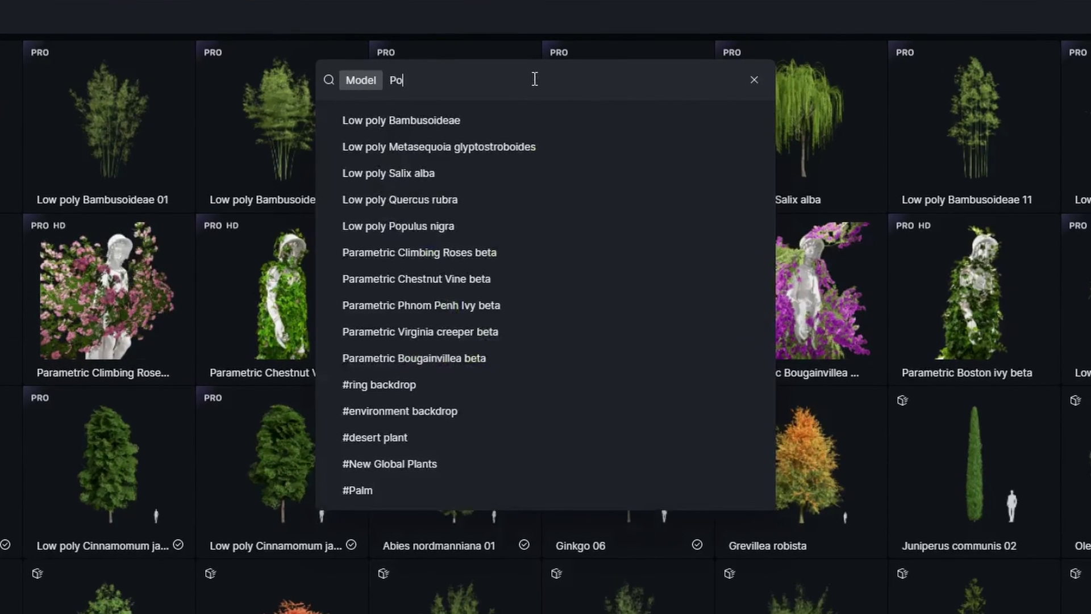
pyautogui.write('tted')
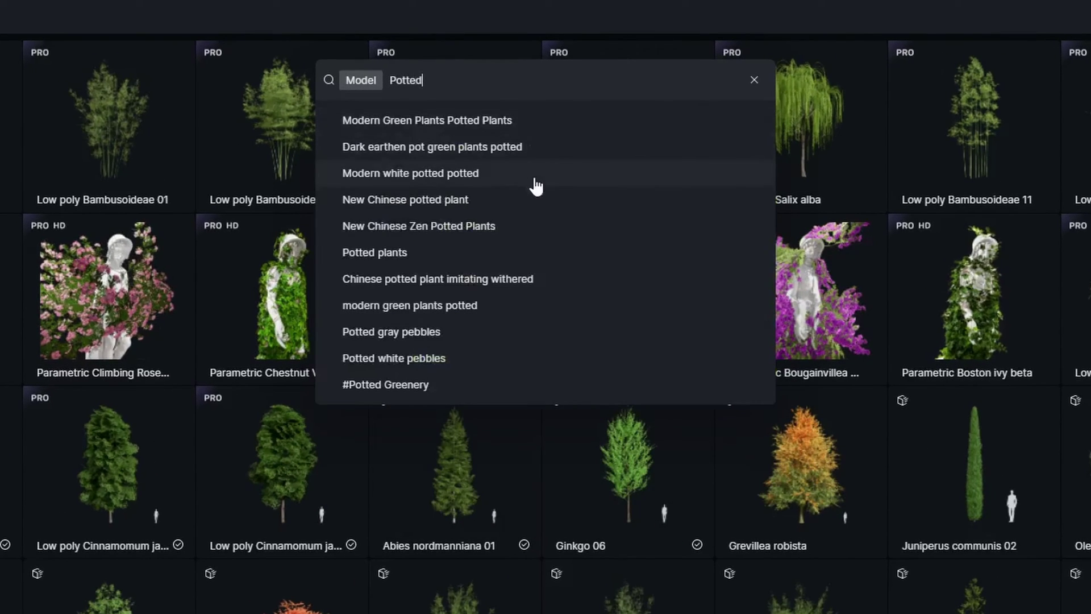
pyautogui.click(536, 258)
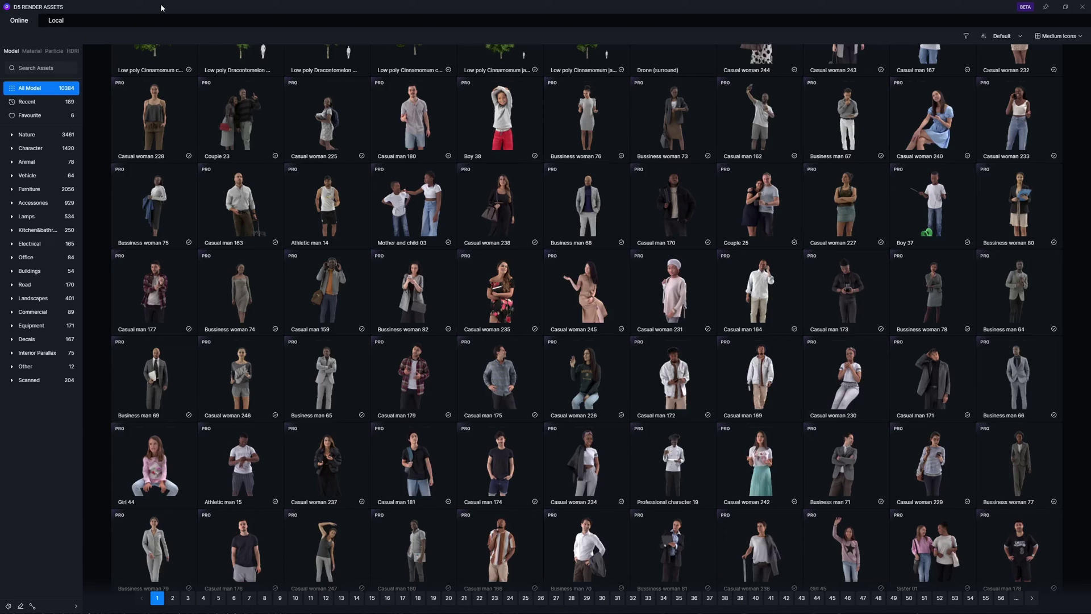
# Browse the Nature, Conifer, Animal, Office, Landscapes and Equipment categories, then return to Nature
pyautogui.click(50, 135)
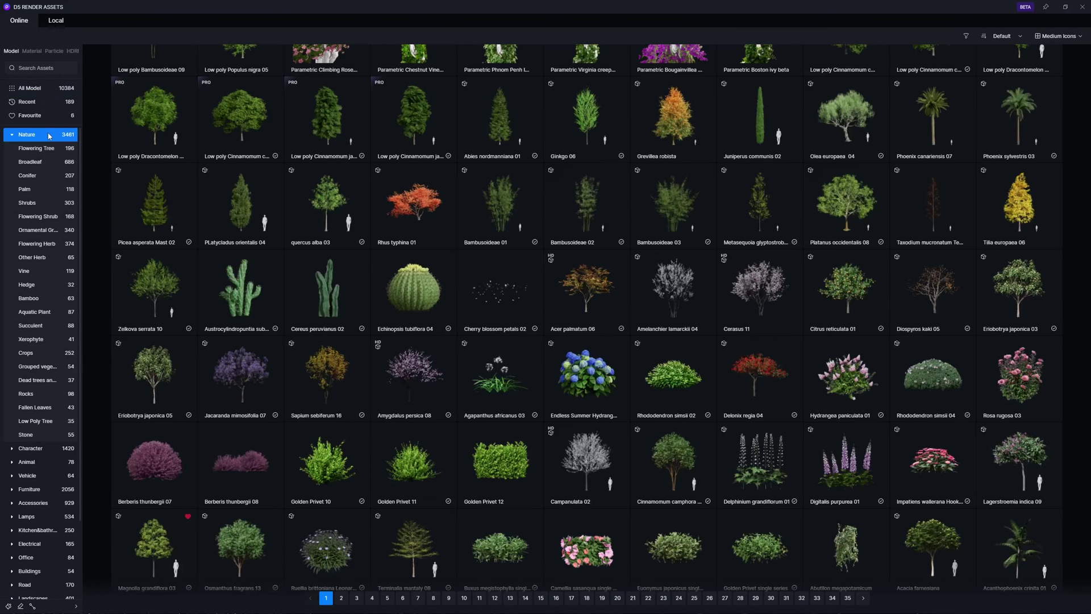
pyautogui.click(47, 178)
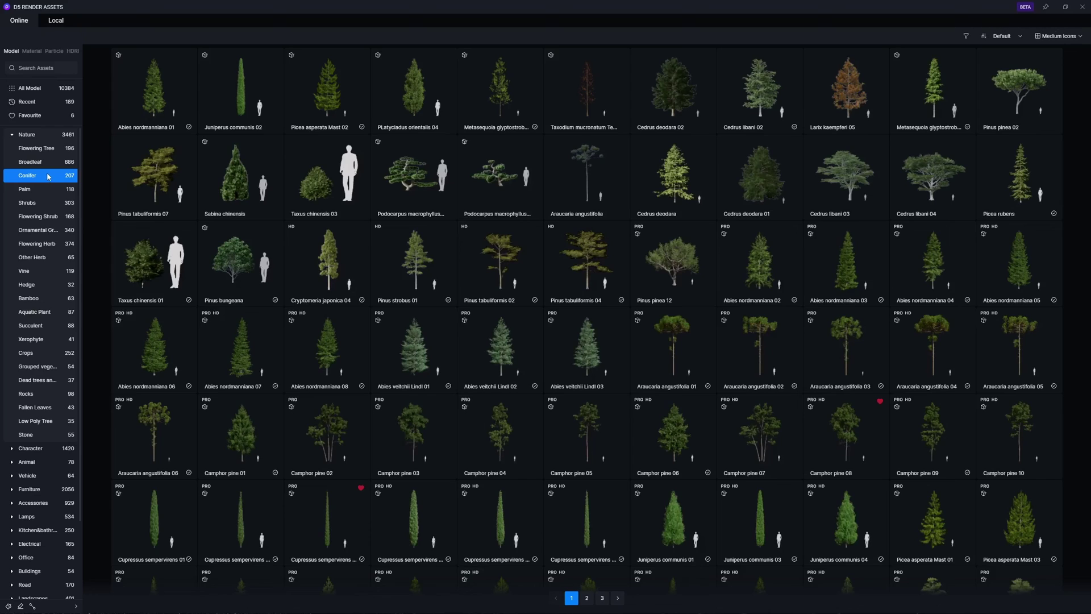
pyautogui.click(36, 460)
pyautogui.click(41, 325)
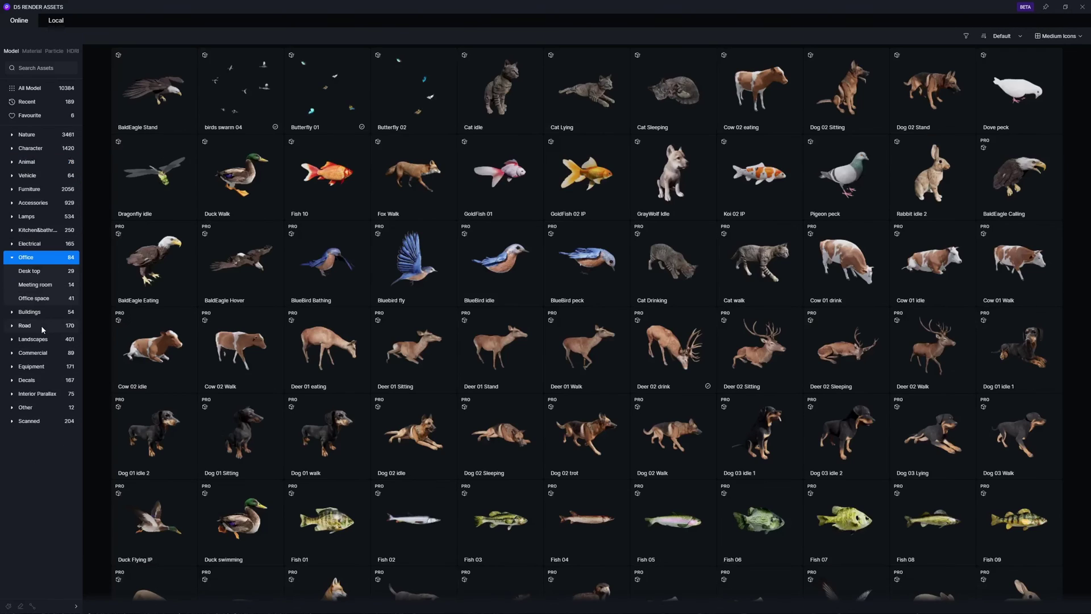
pyautogui.click(43, 339)
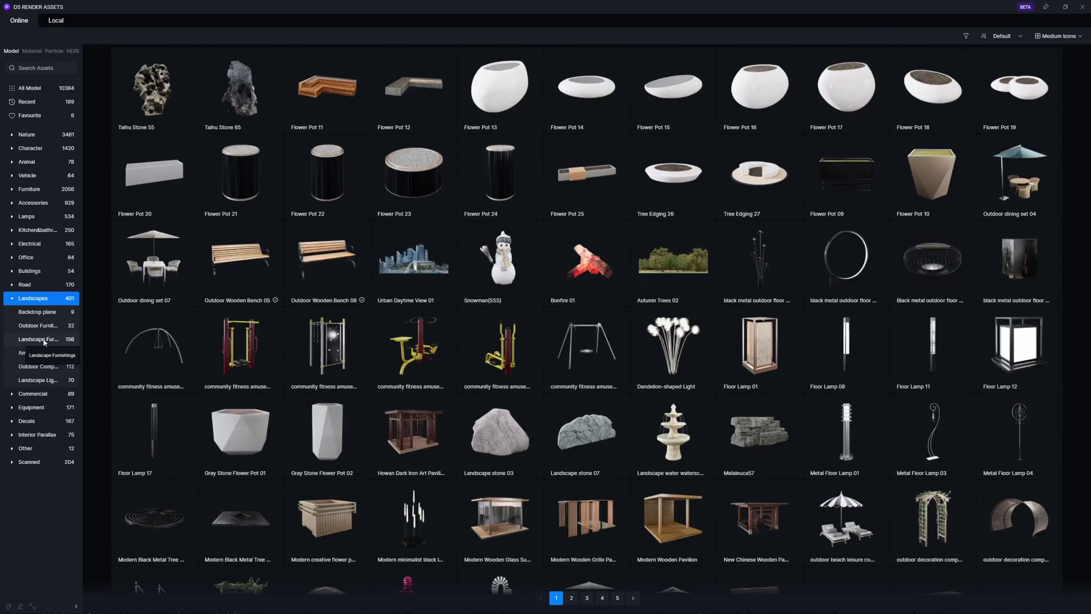
pyautogui.click(40, 407)
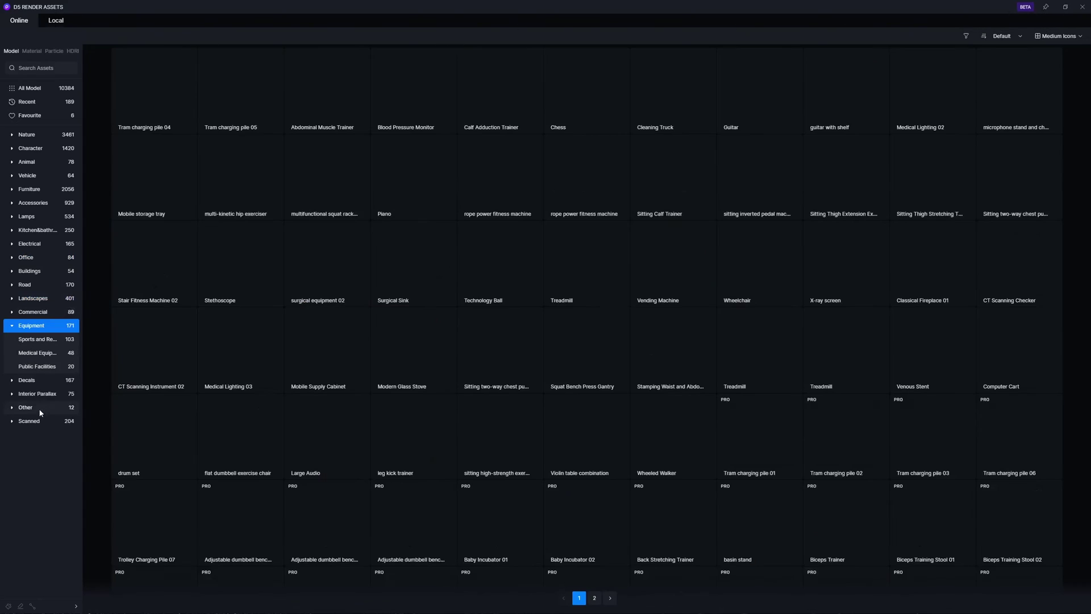
pyautogui.click(27, 135)
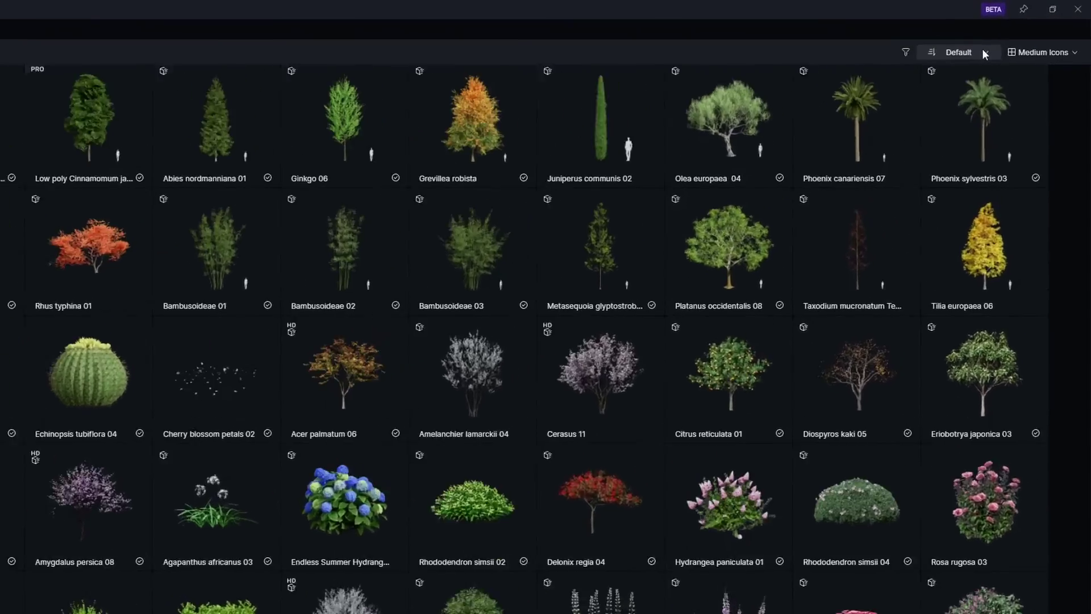
# Sort the models by Name, then Latest, then Free First, and filter them to Favourite only
pyautogui.click(1014, 36)
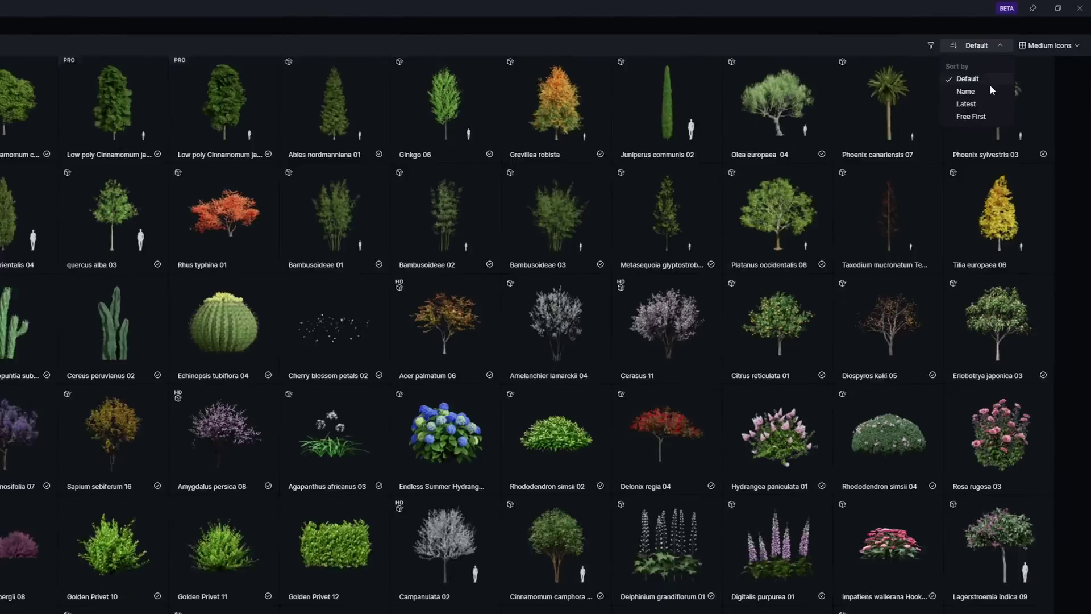
pyautogui.click(895, 142)
pyautogui.click(1009, 37)
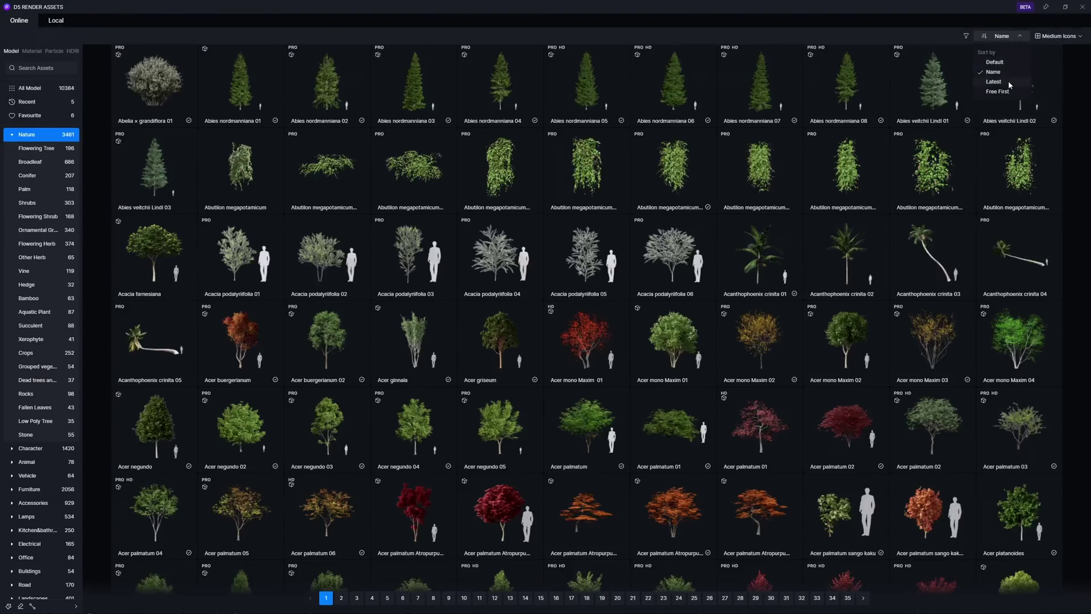
pyautogui.click(1008, 80)
pyautogui.click(1008, 37)
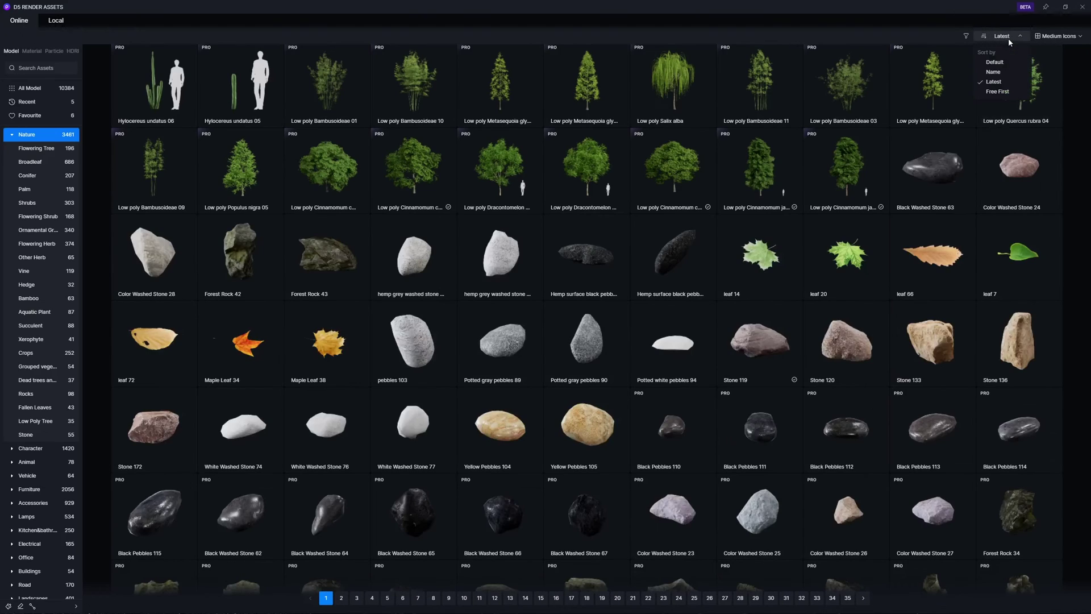
pyautogui.click(1009, 92)
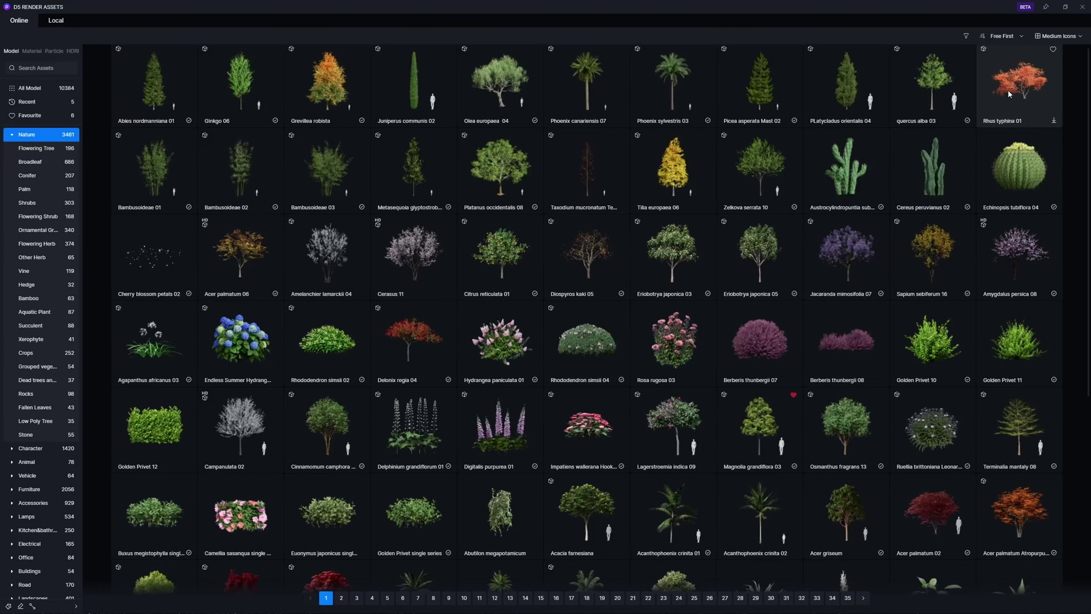
pyautogui.click(966, 37)
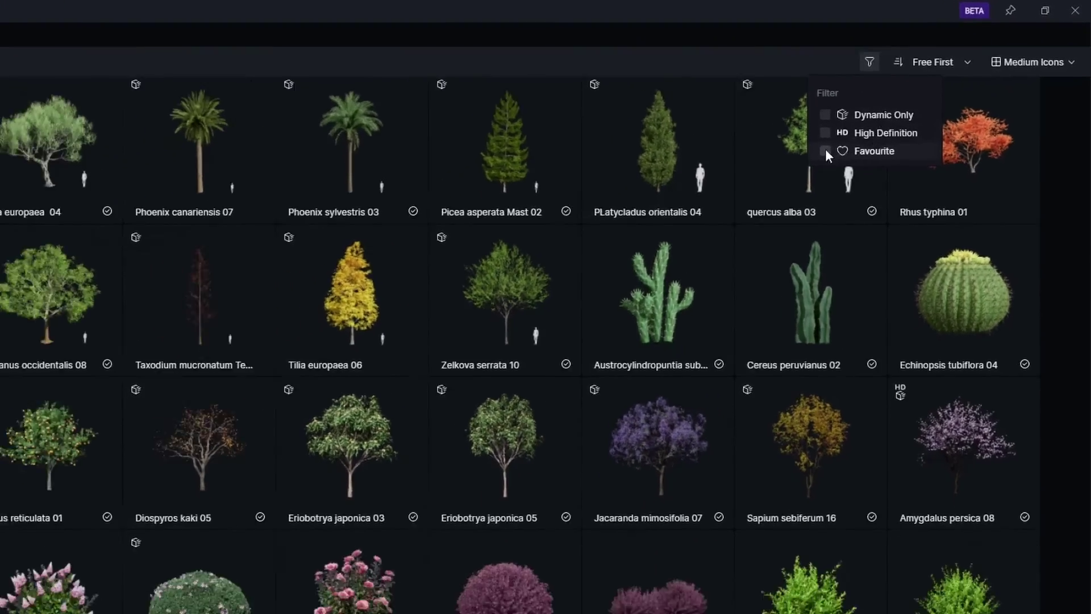
pyautogui.click(790, 169)
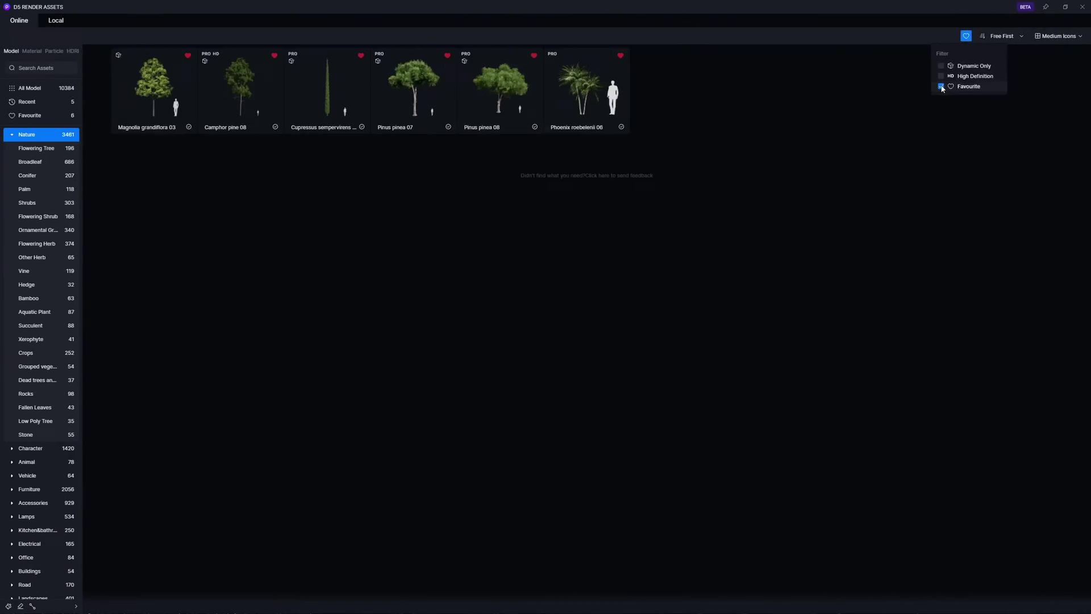